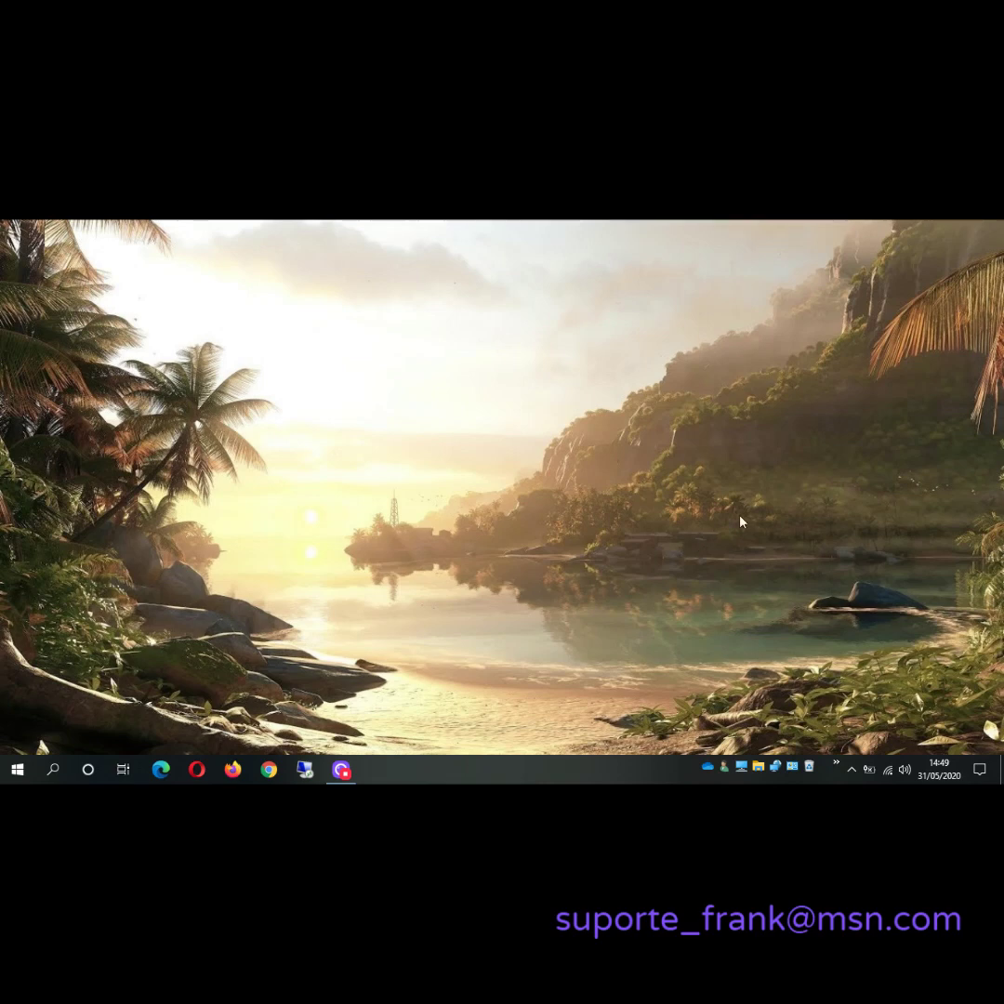
- Review the list of available playback devices in the system volume control, and close it
left_click(905, 771)
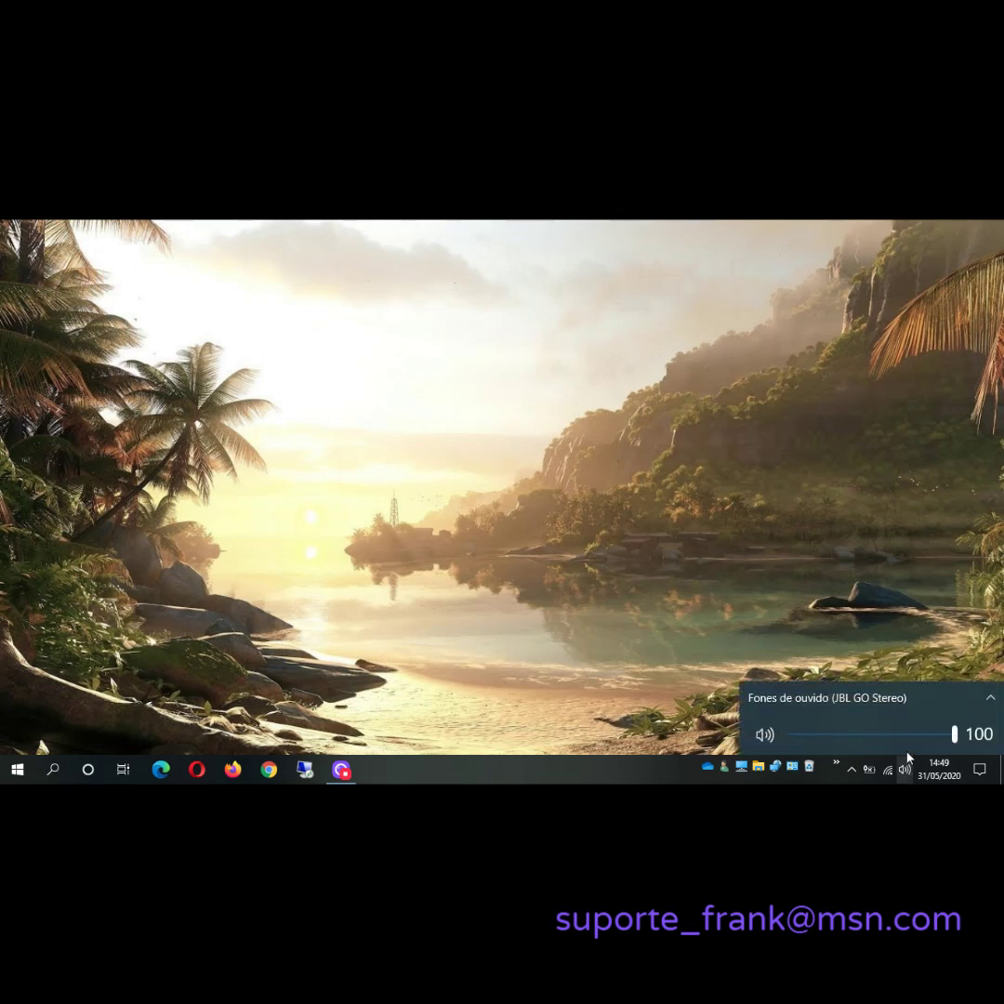
left_click(990, 699)
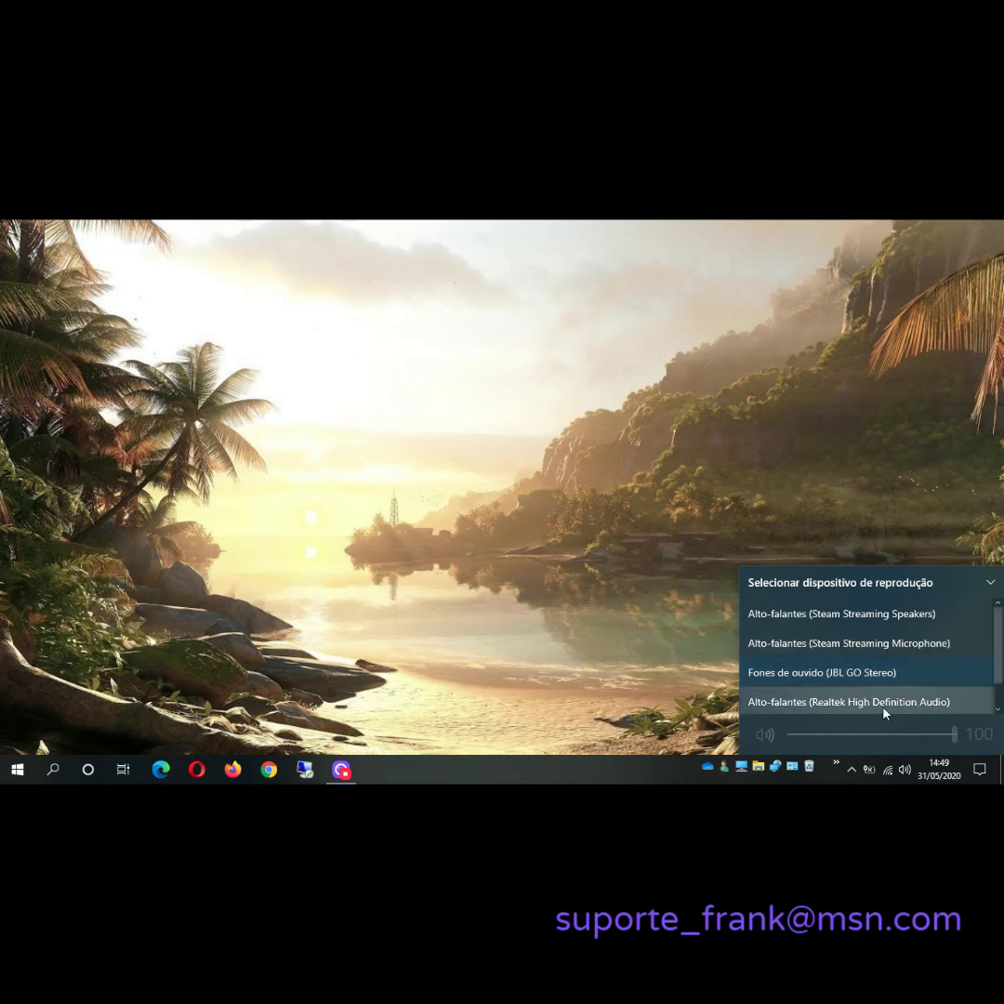
scroll(1001, 667, "down", 1)
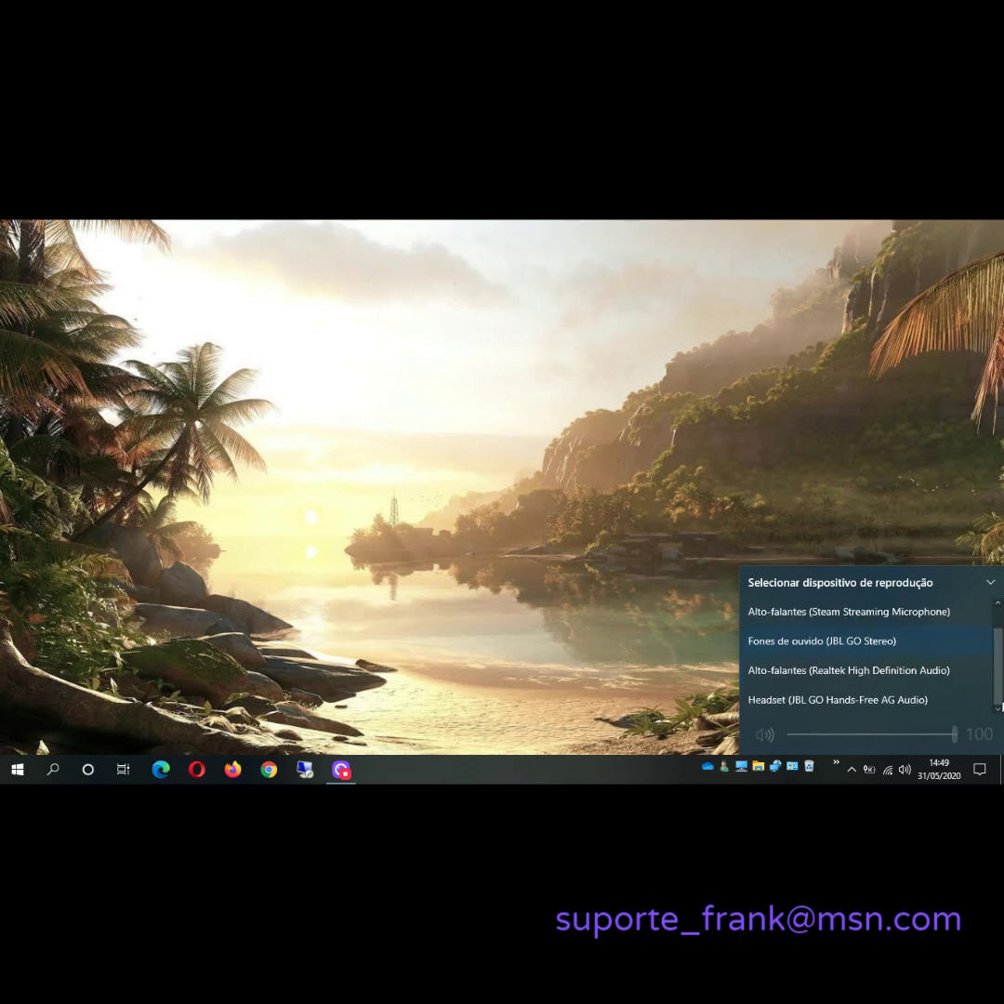
scroll(1001, 697, "up", 1)
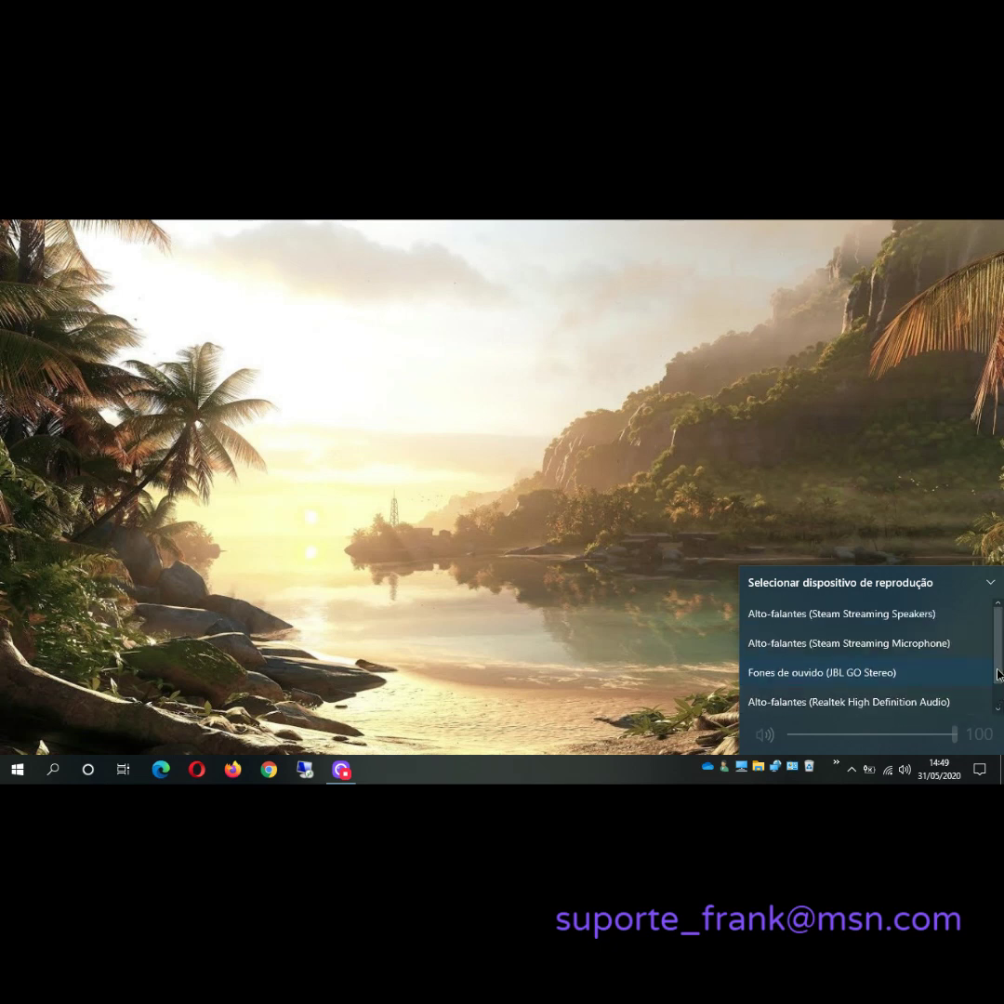
scroll(1000, 699, "down", 1)
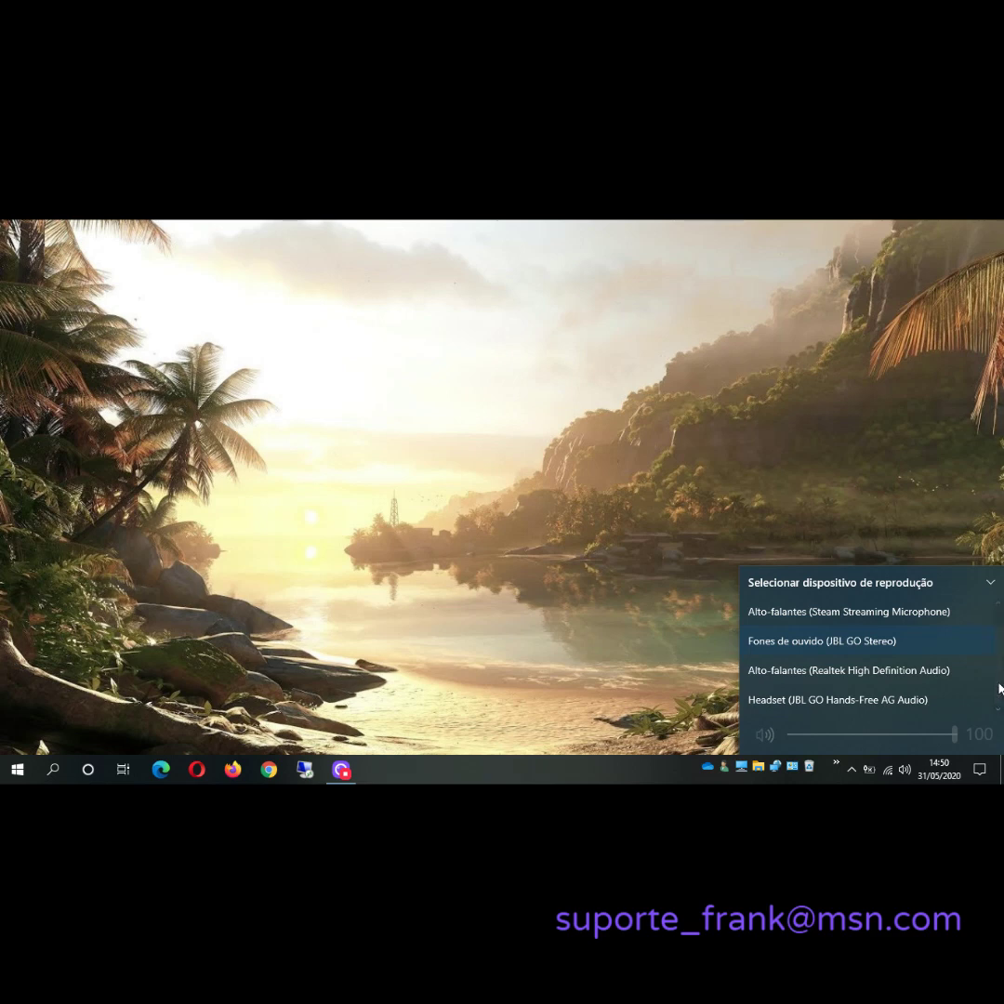
left_click(544, 607)
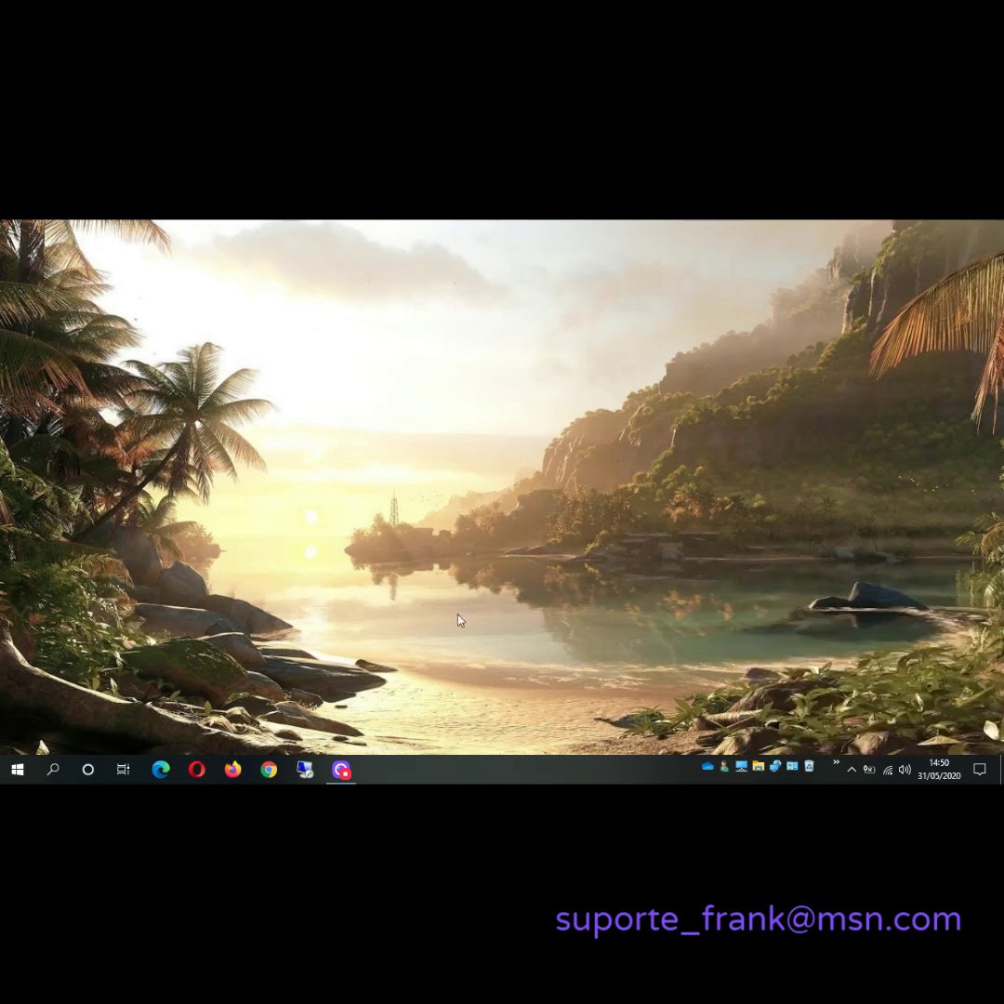
- Open the Som page of the Sistema category in the Windows settings
left_click(18, 772)
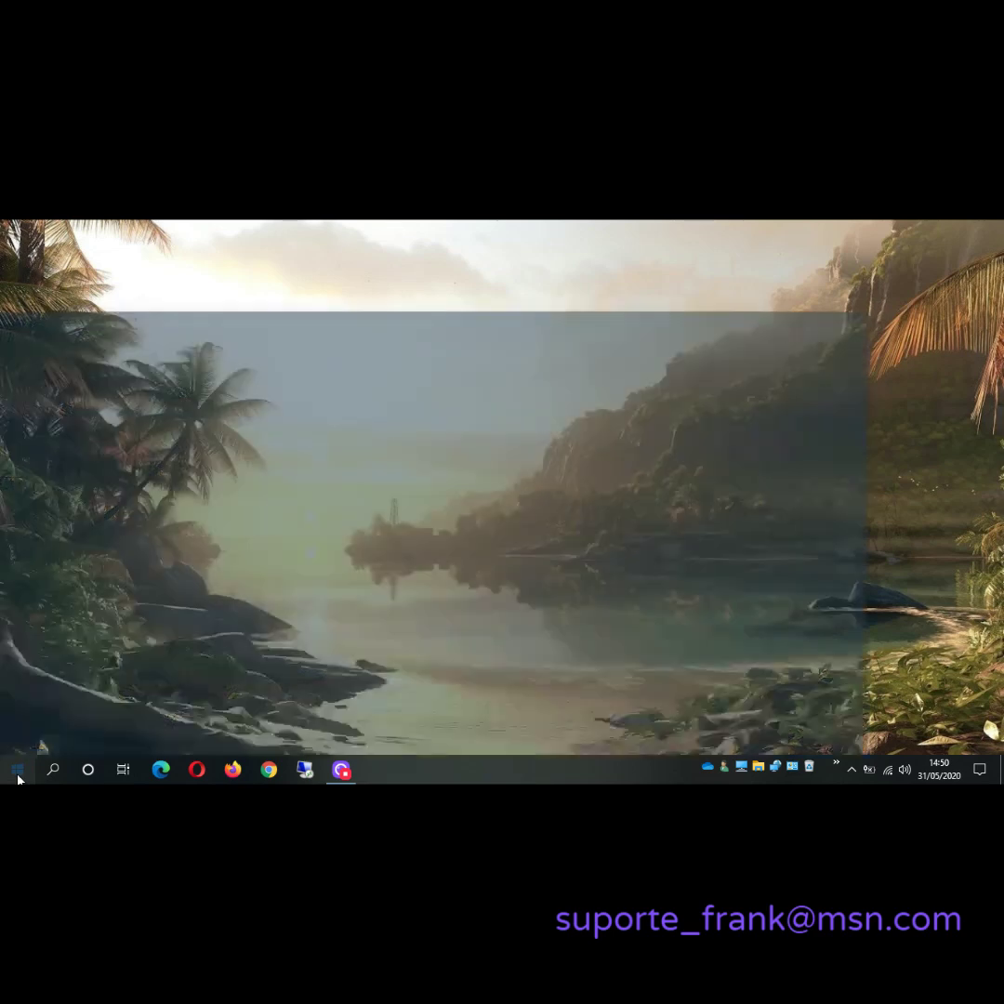
mouse_move(31, 706)
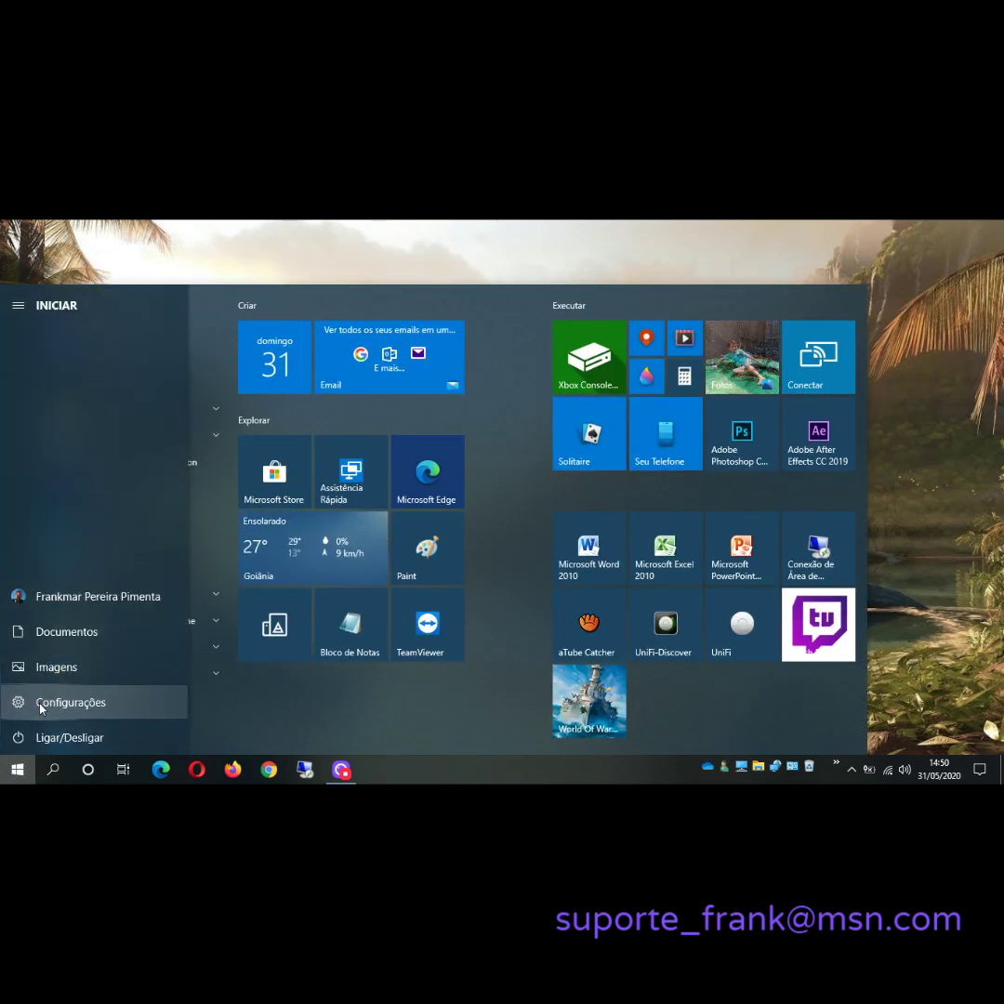
left_click(41, 707)
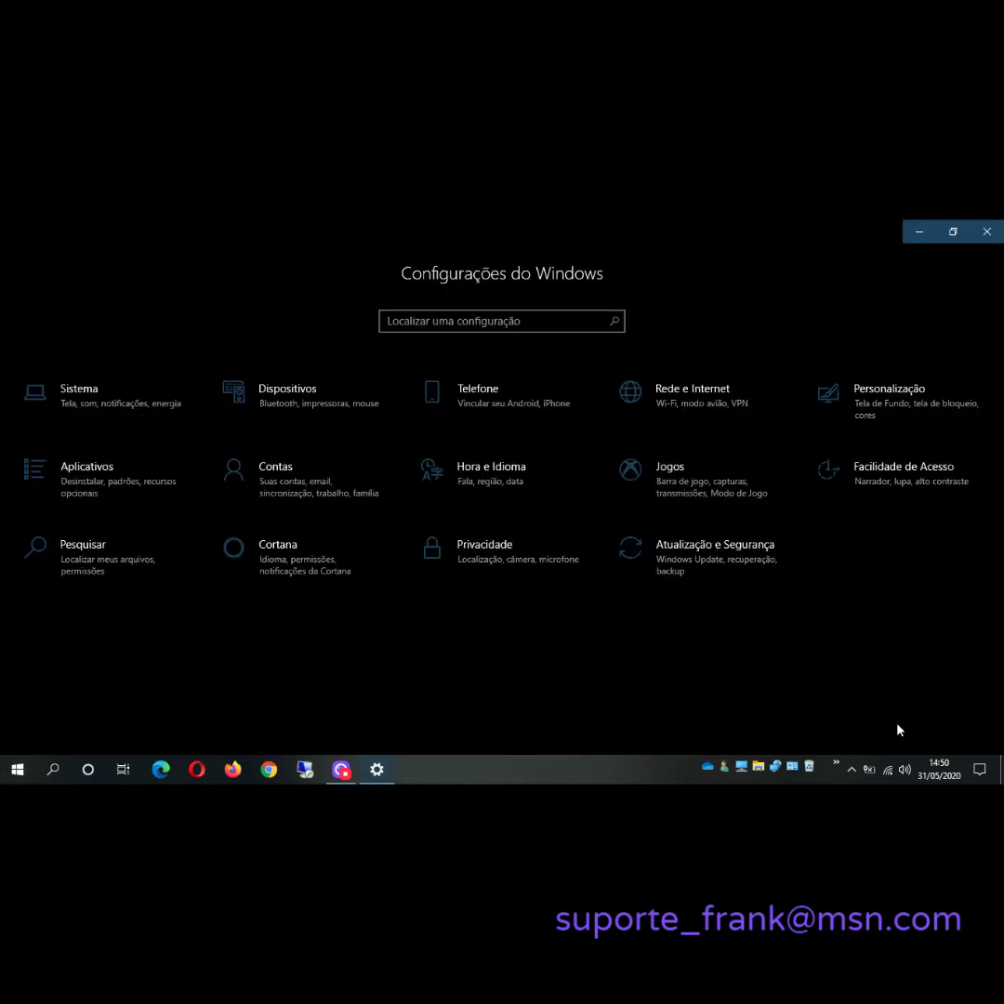
left_click(83, 403)
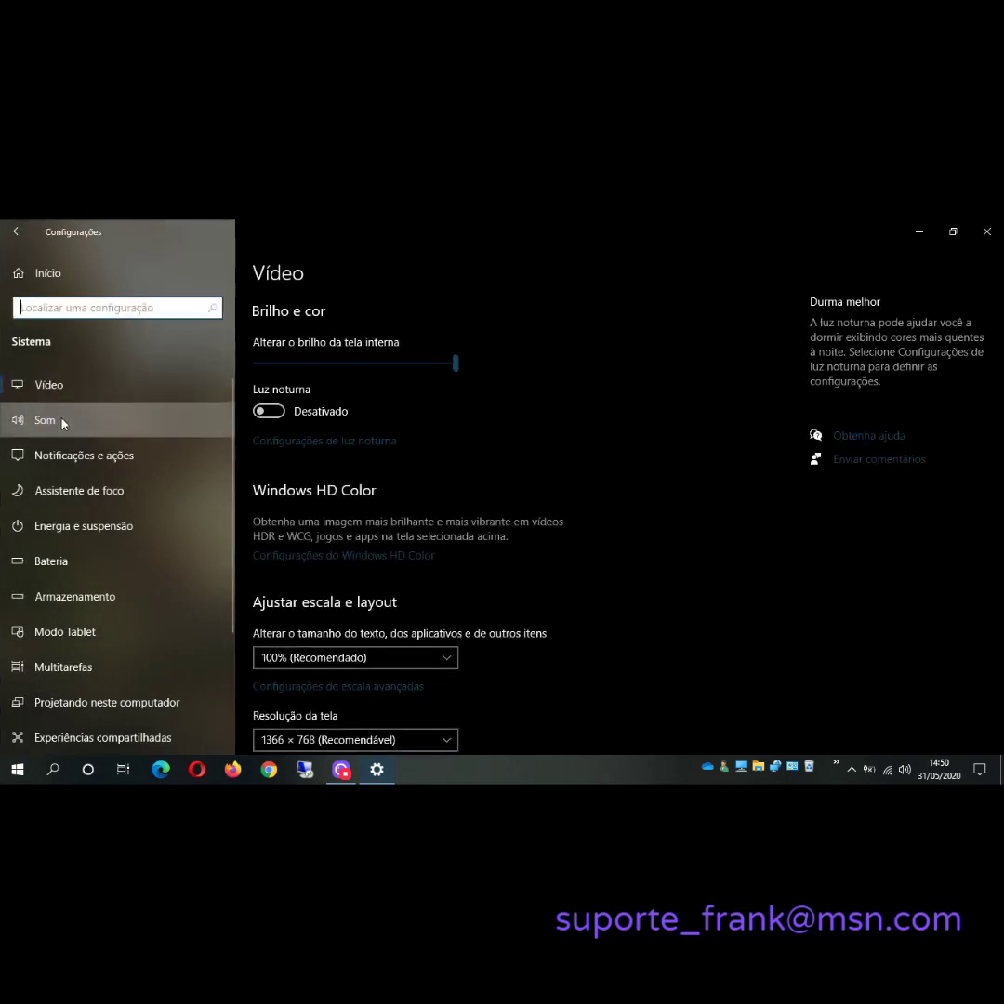
left_click(43, 423)
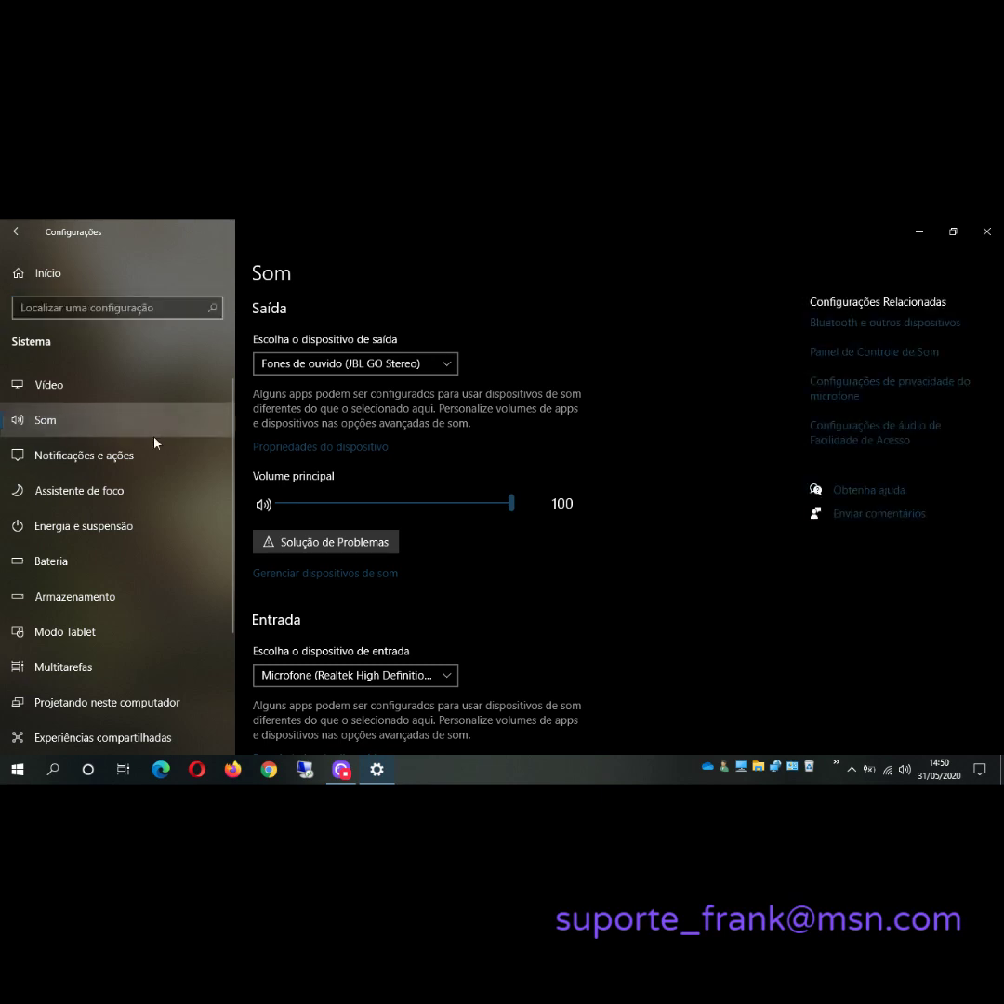
- Switch the output device to Alto-falantes (Realtek High Definition Audio), and return it to Fones de ouvido (JBL GO Stereo)
left_click(448, 364)
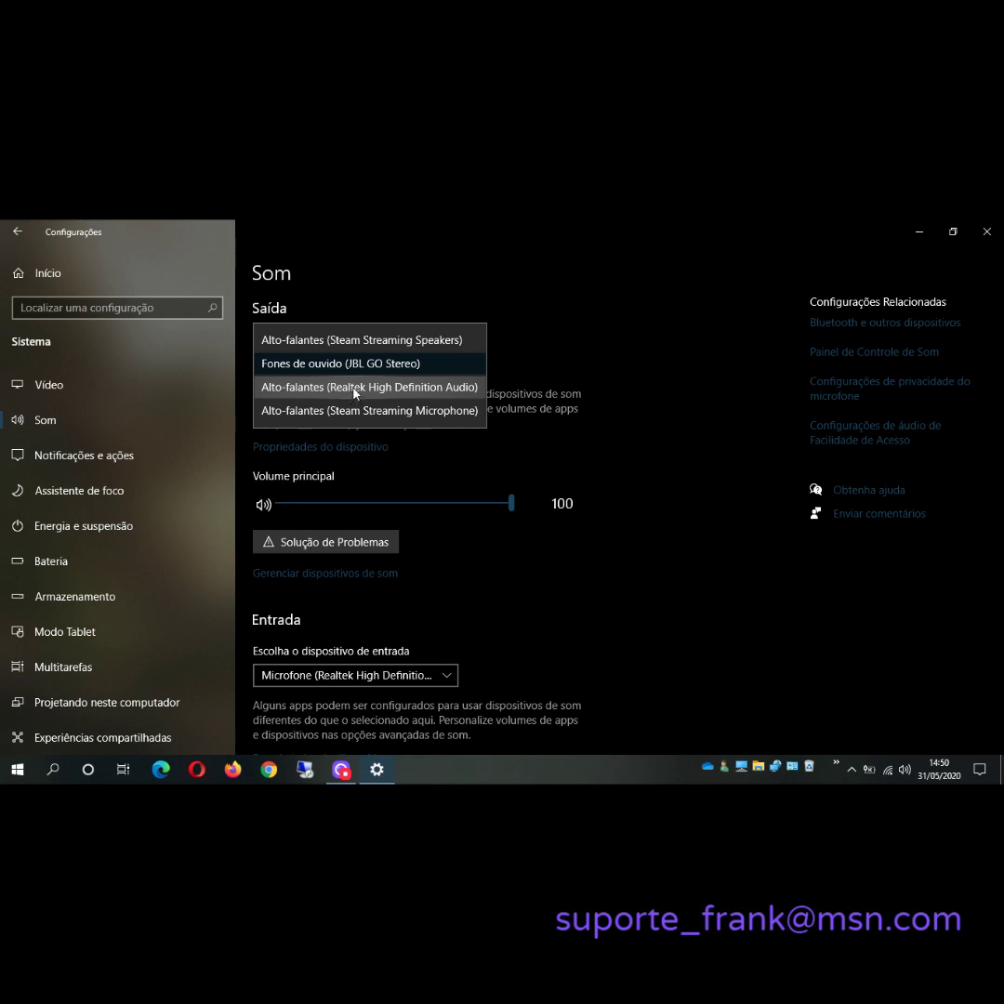
left_click(354, 388)
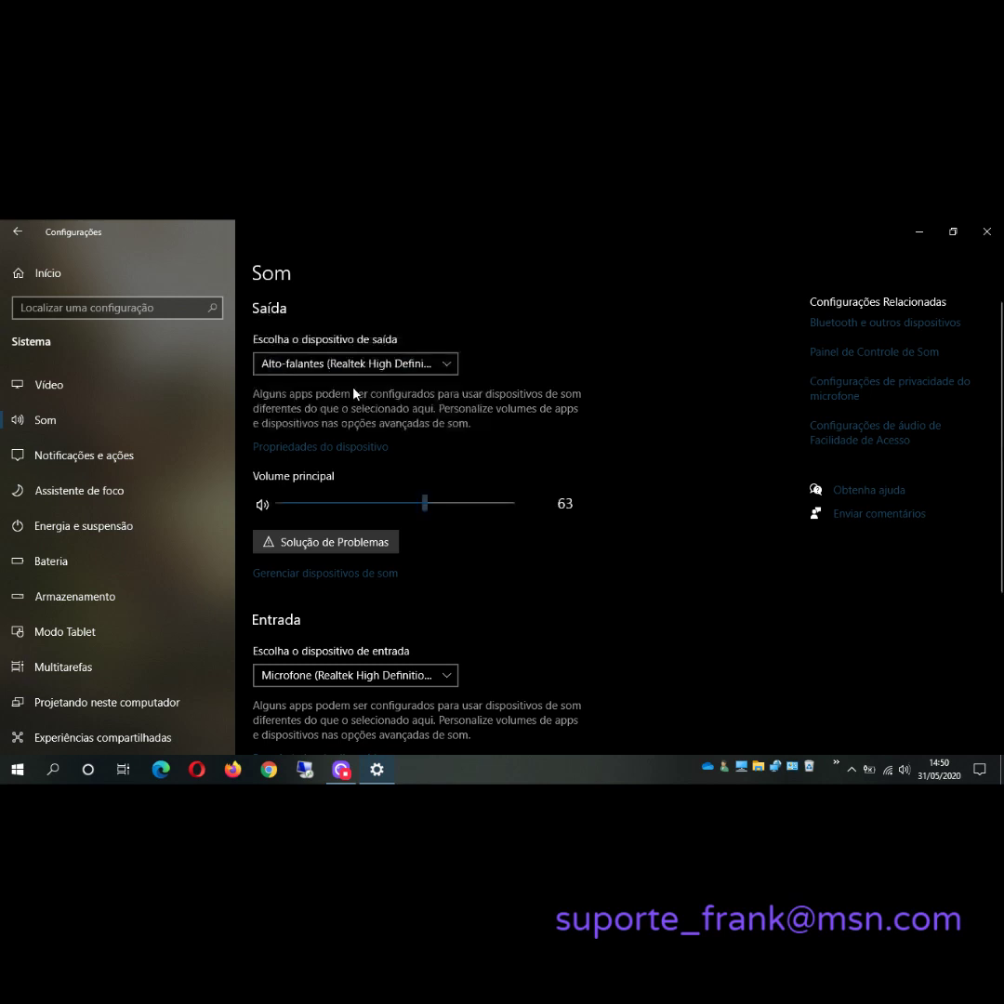
left_click(445, 363)
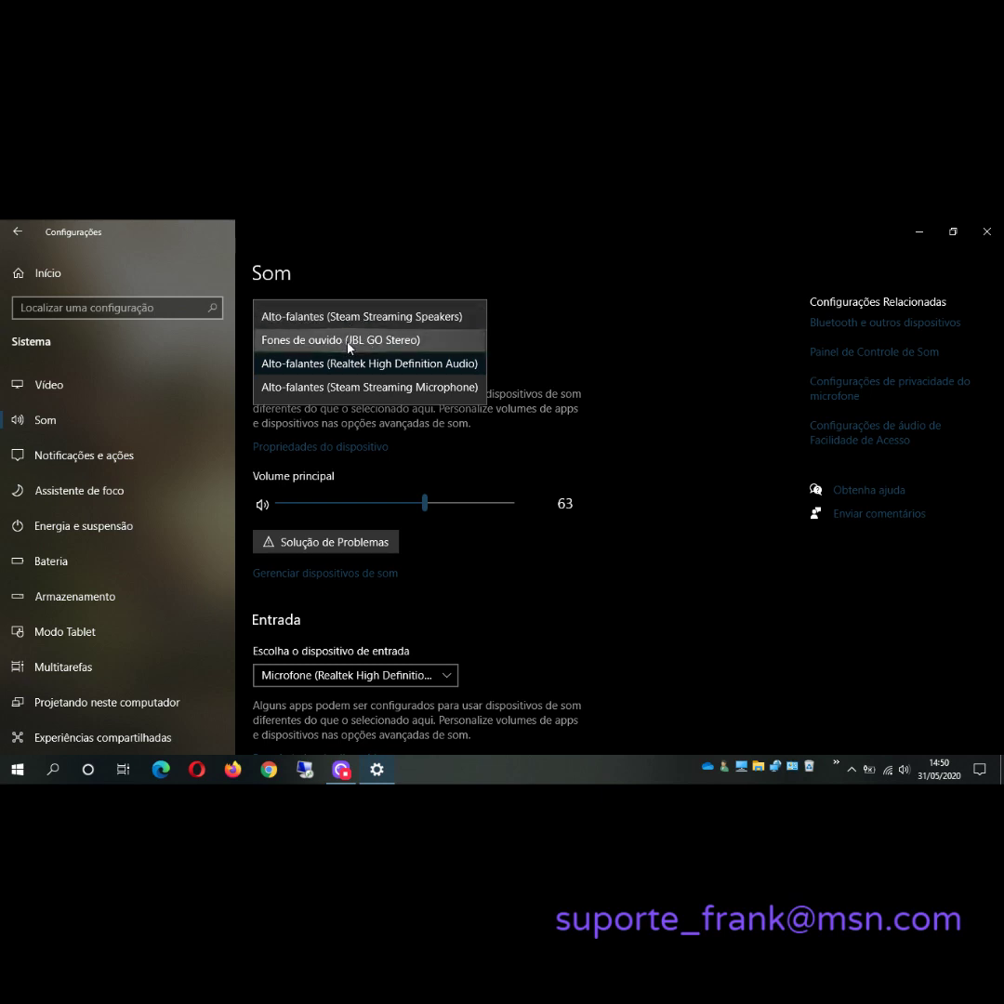
left_click(349, 341)
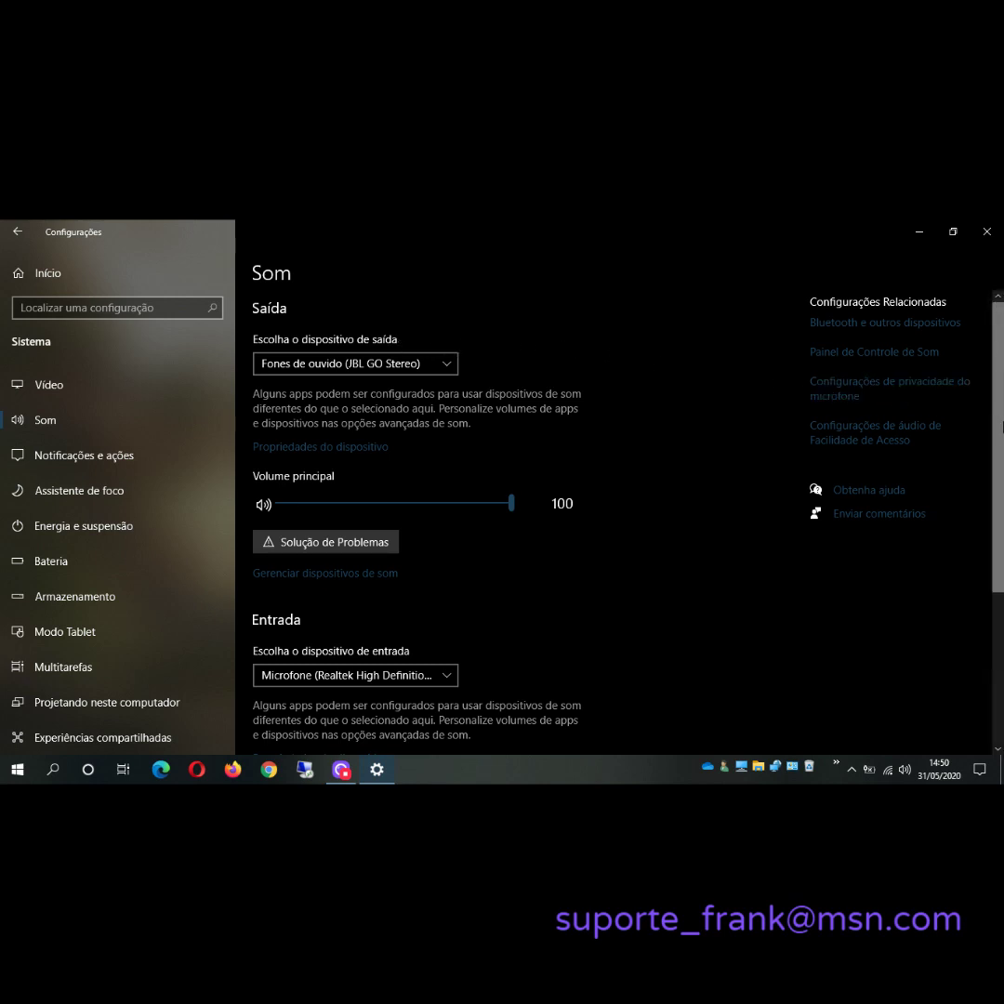
- Select Microfone (Realtek High Definition Audio) as the input device and look over the advanced sound options
scroll(1002, 482, "down", 1)
scroll(1001, 482, "down", 3)
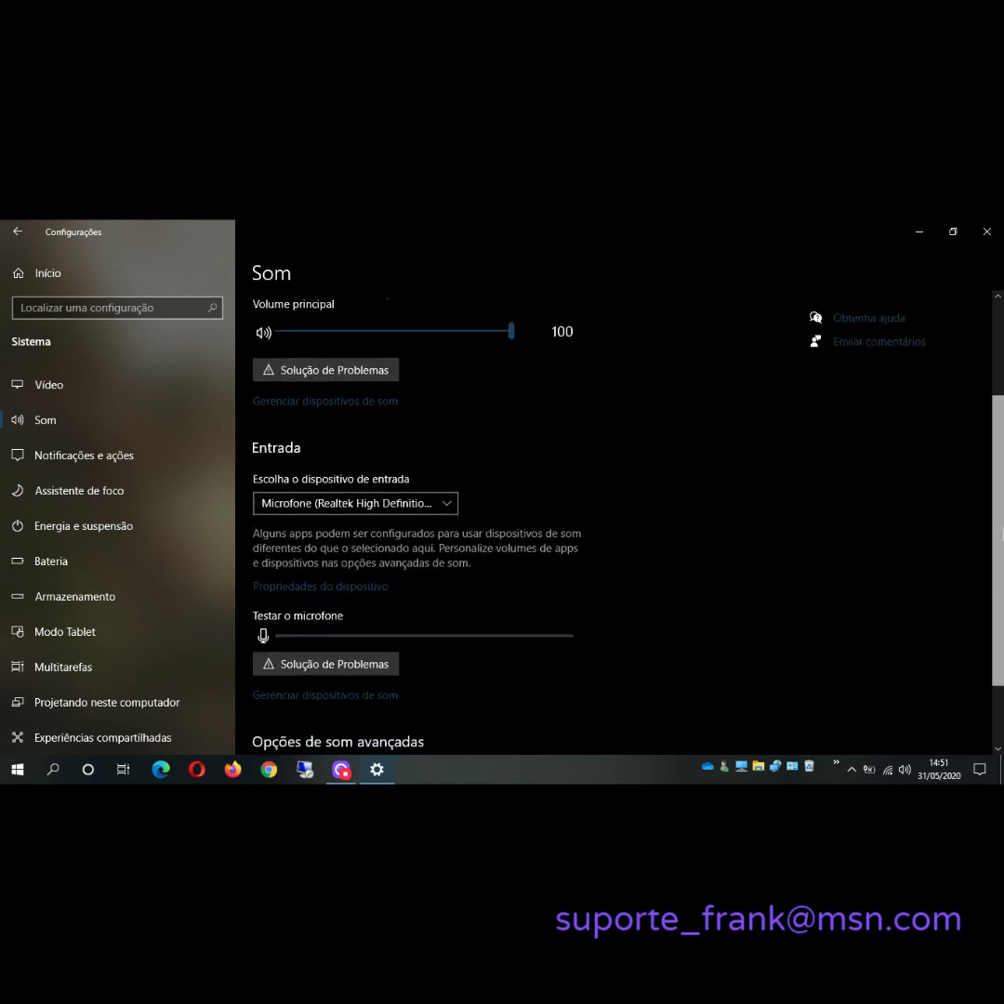
left_click(449, 496)
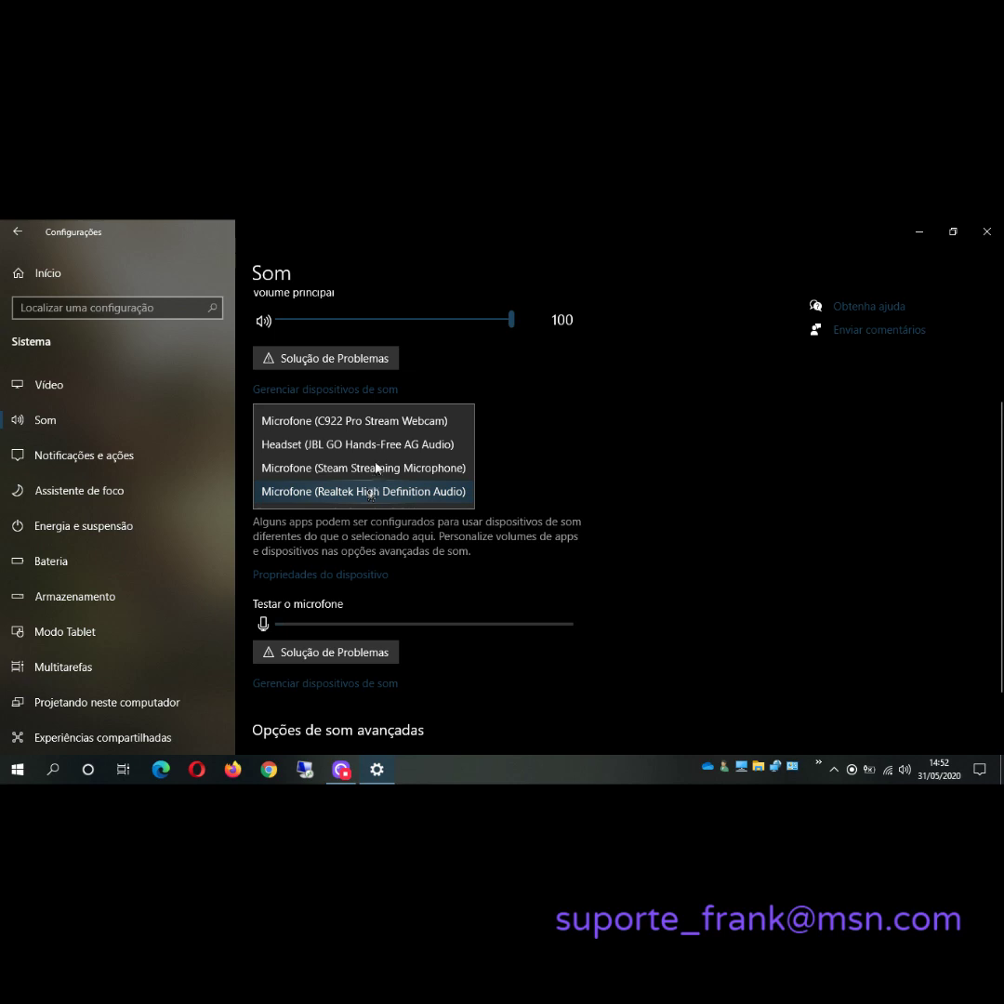
left_click(377, 492)
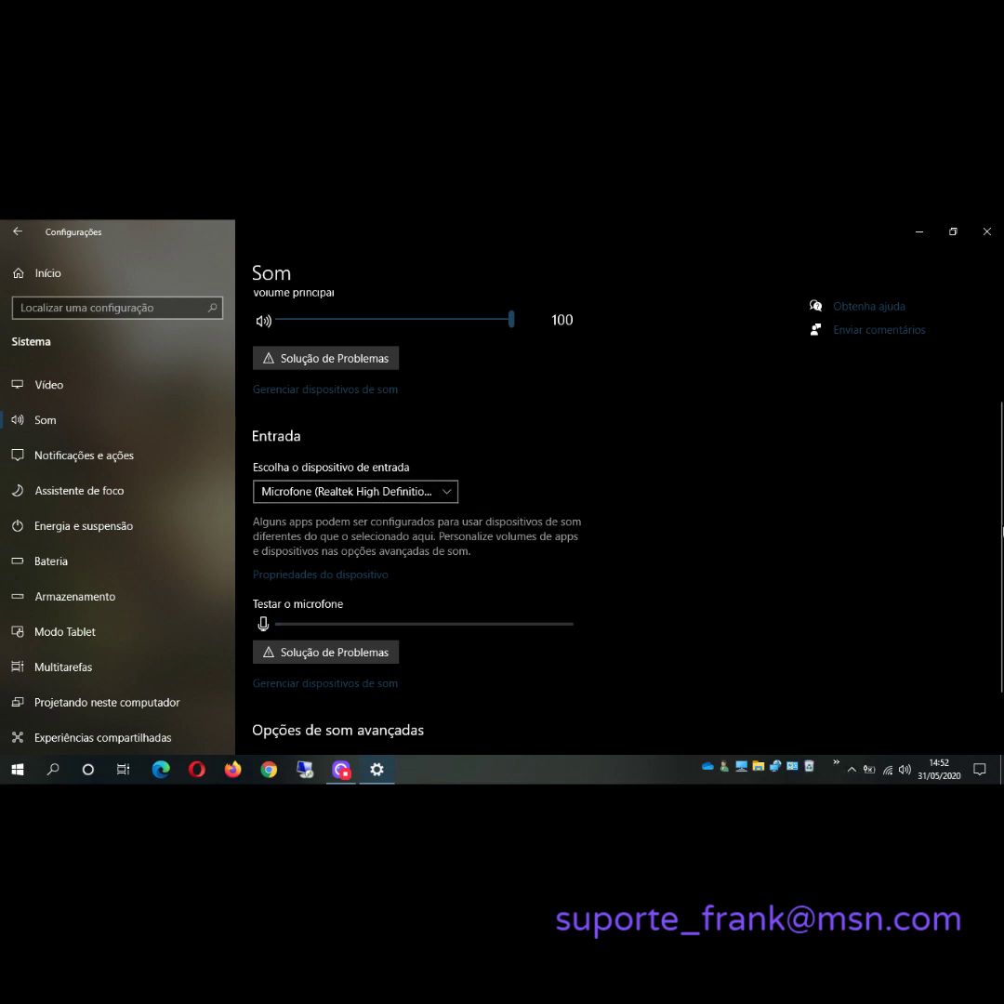
left_click_drag(999, 542, 1000, 601)
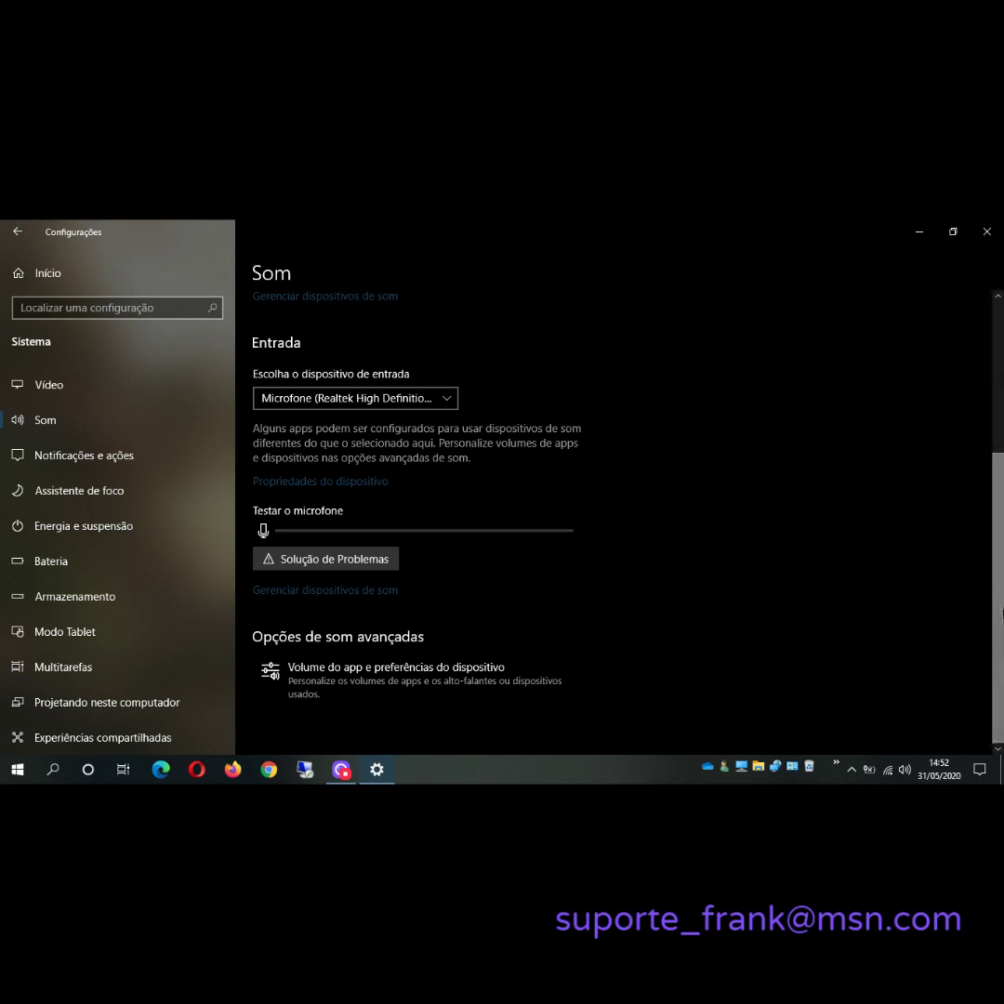
scroll(998, 521, "up", 3)
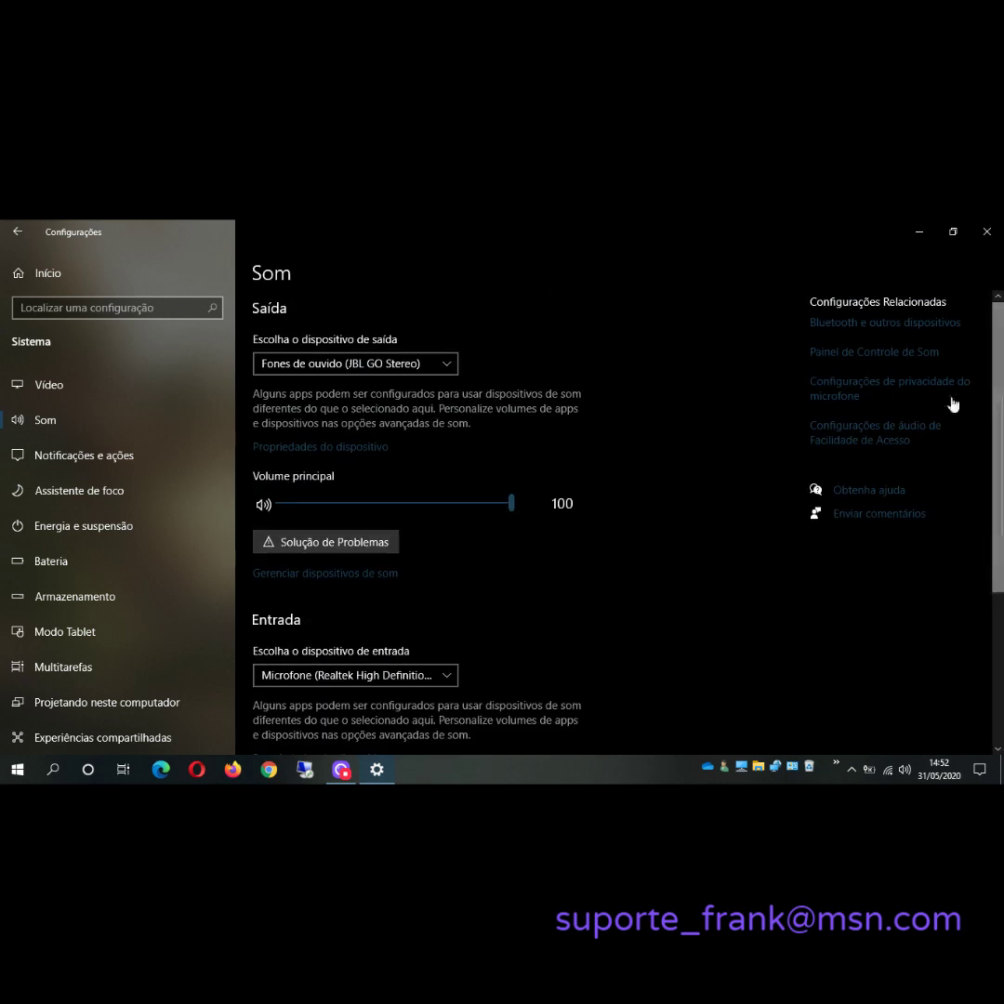
- View the playback devices in the classic sound control panel opened from the related settings, and cancel it
left_click(852, 358)
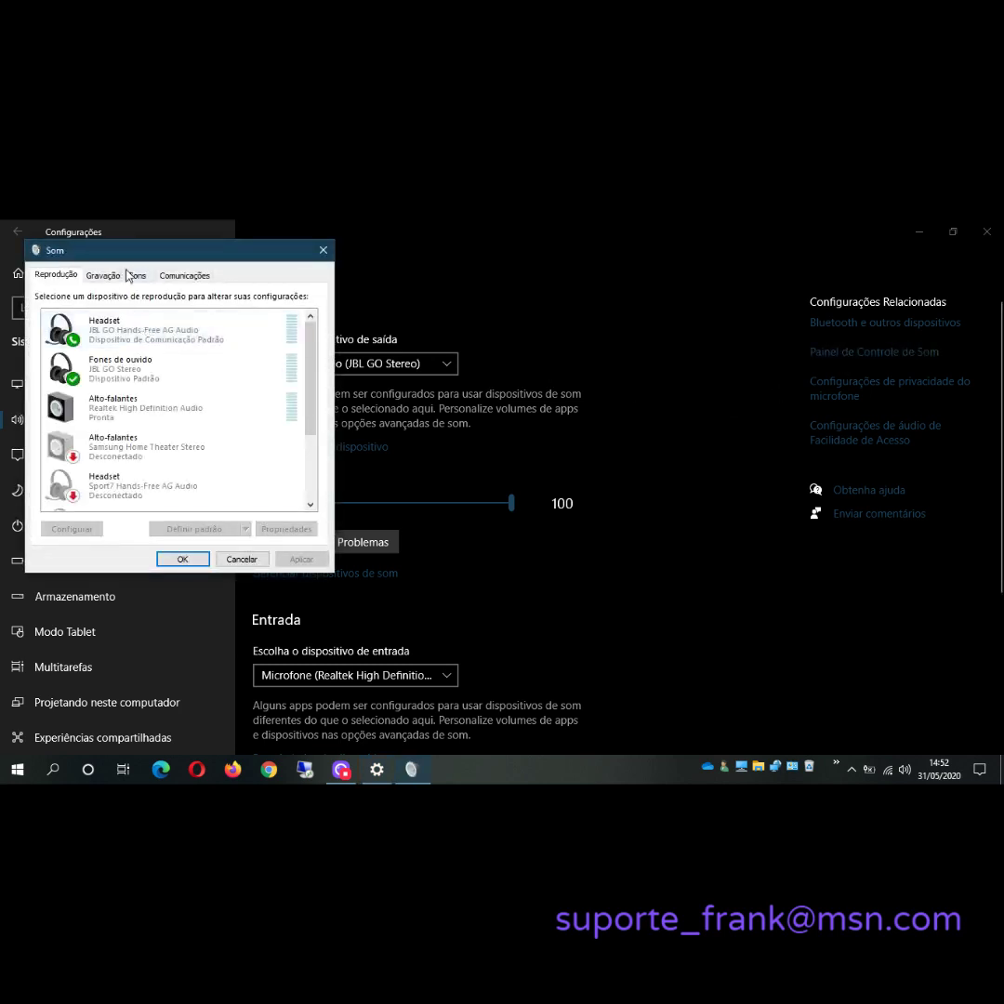
left_click_drag(153, 261, 206, 273)
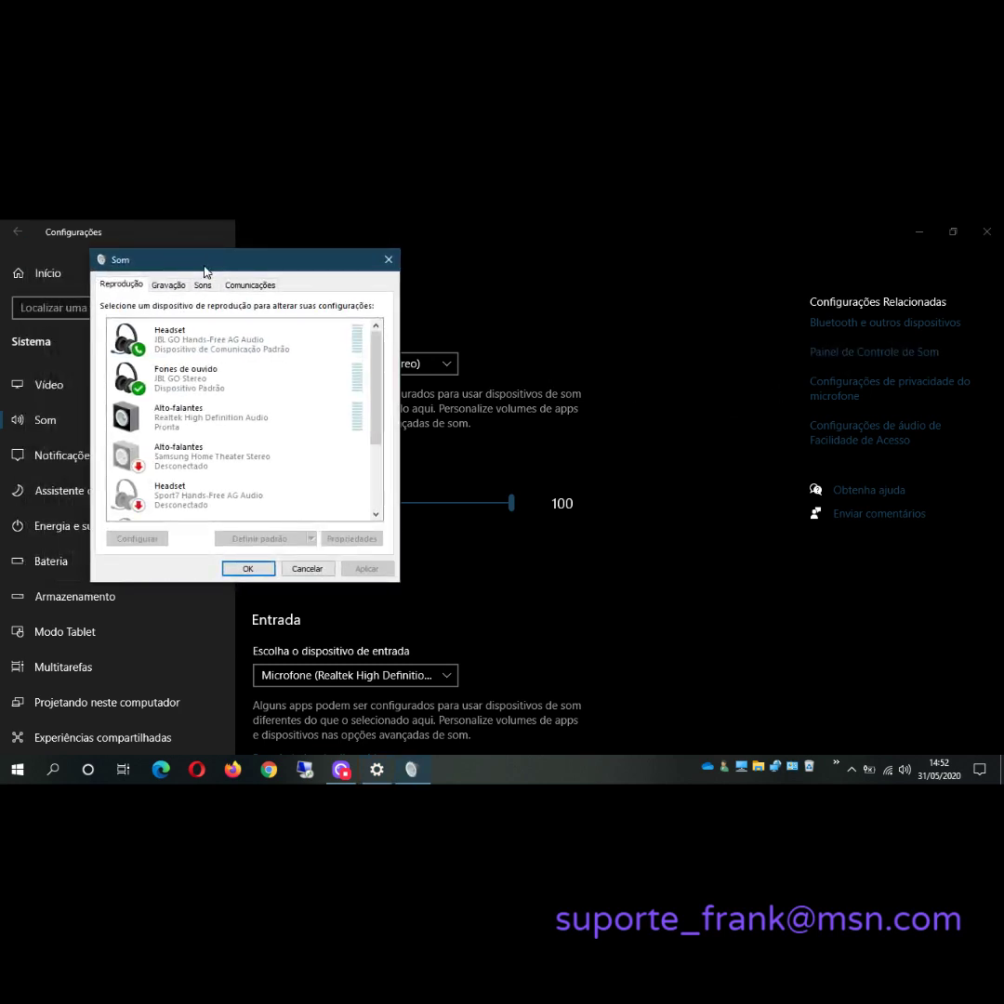
left_click(307, 568)
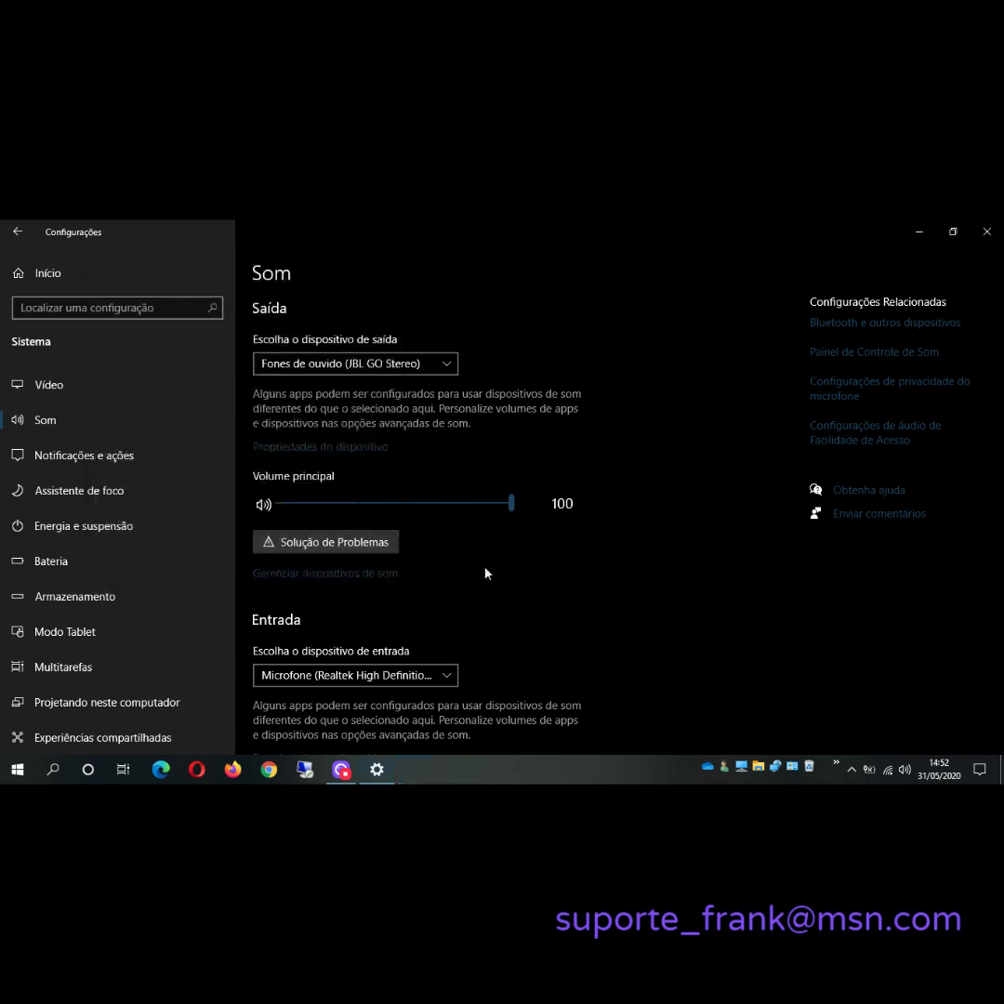
- Open the computer's system properties and go from there to the Control Panel home
left_click(741, 765)
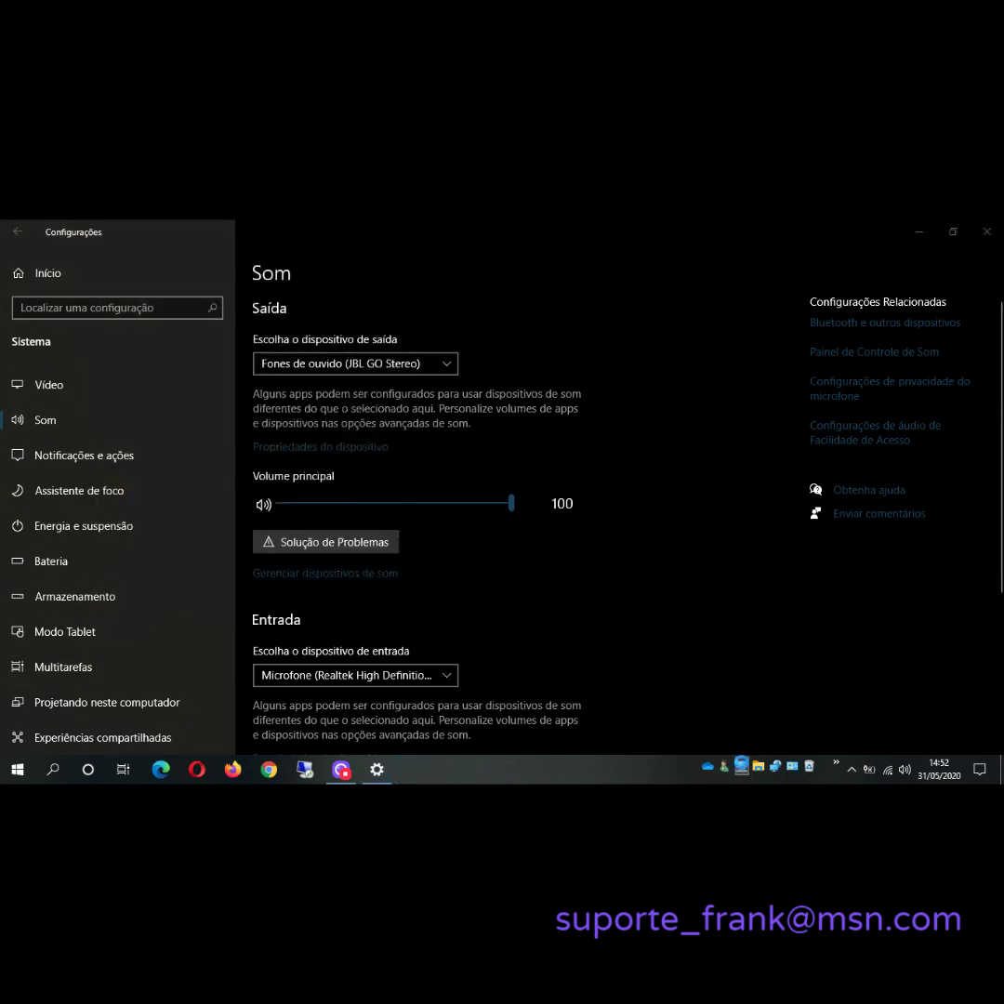
right_click(741, 765)
left_click(793, 750)
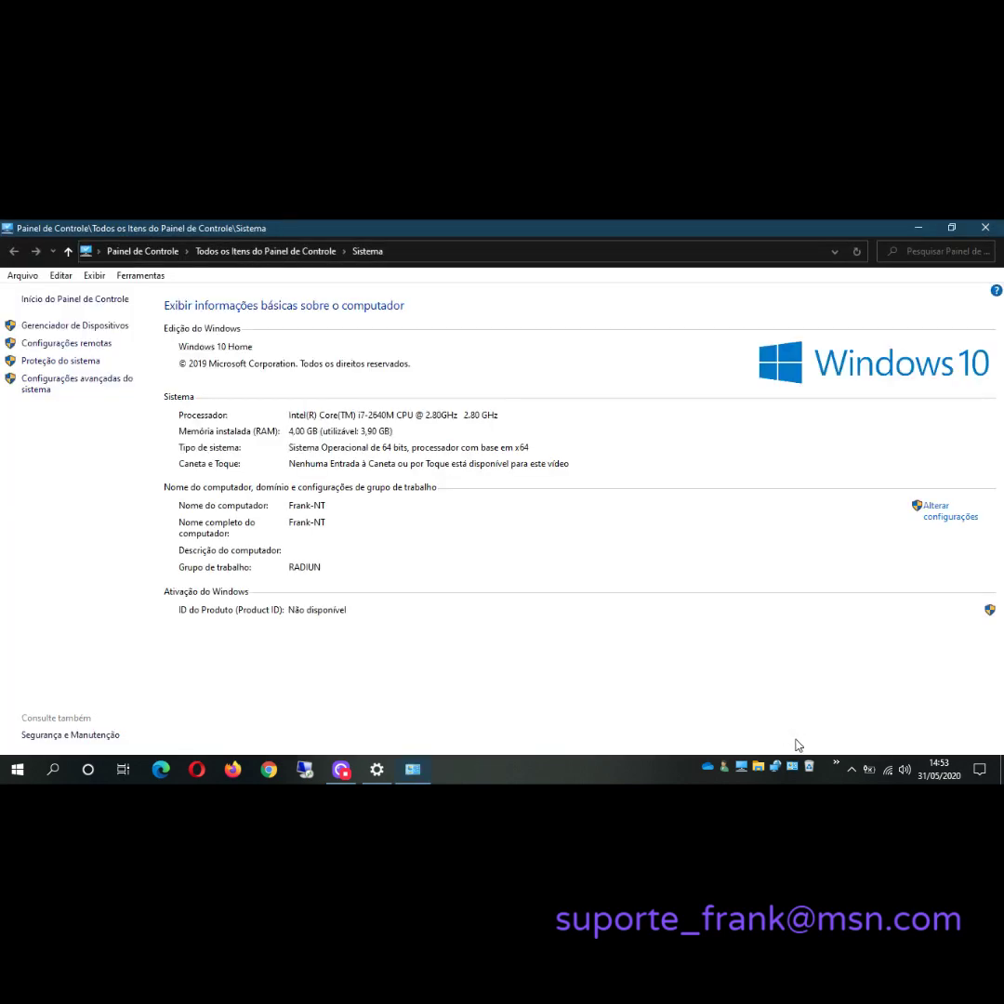
left_click(81, 300)
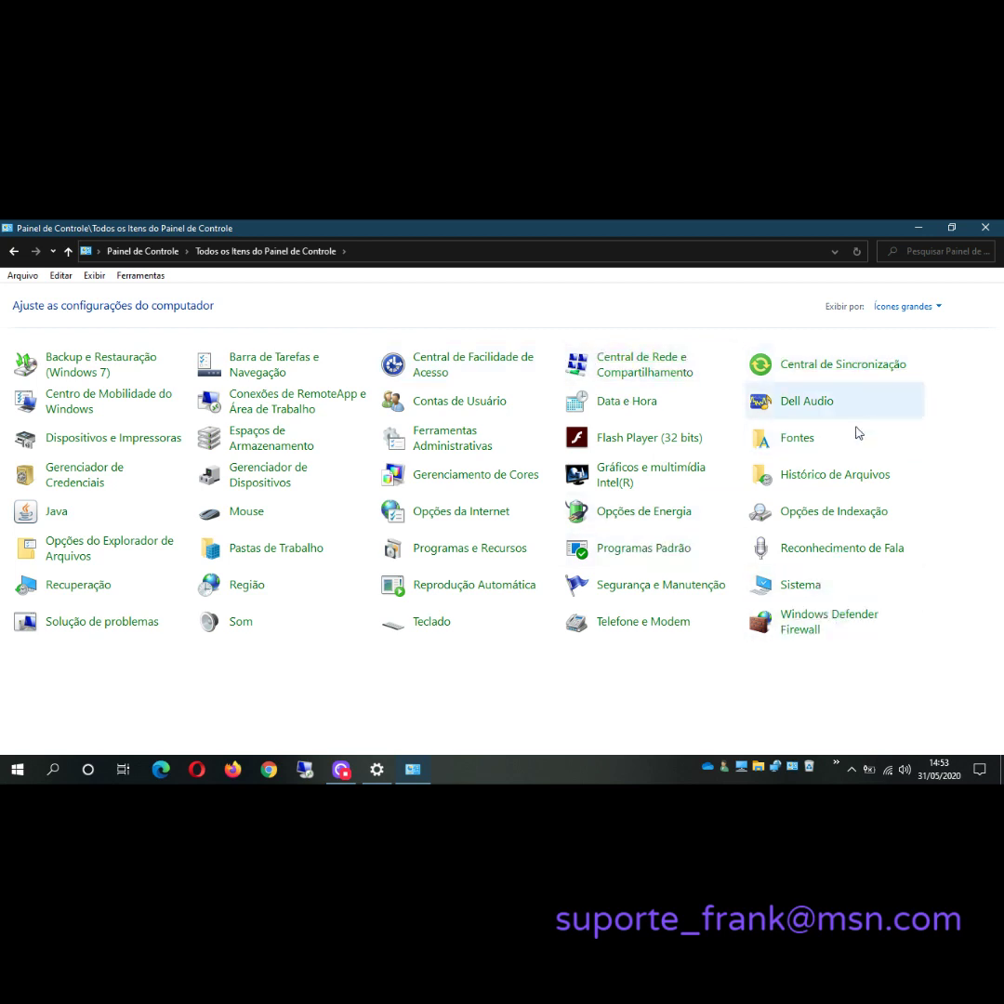
- Display the Control Panel items by Categoria, as Ícones pequenos, and again as Ícones grandes
left_click(937, 307)
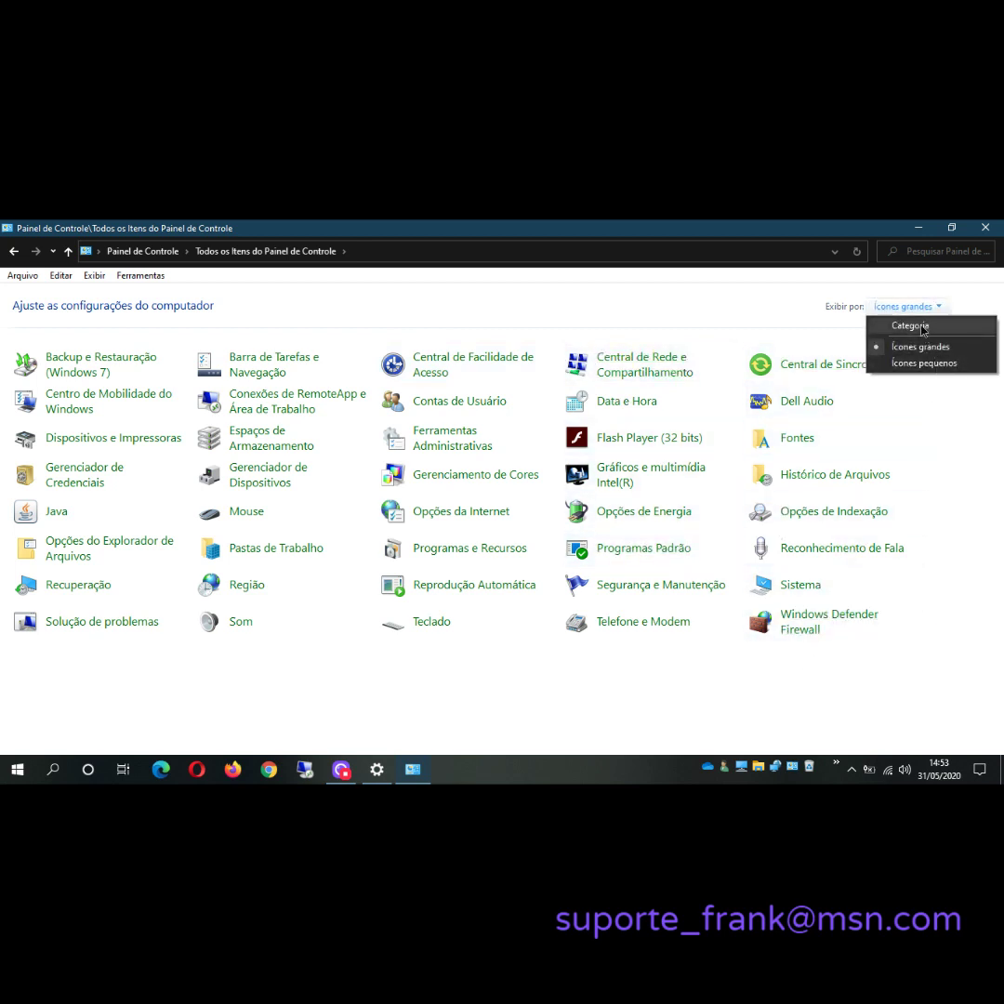
left_click(918, 326)
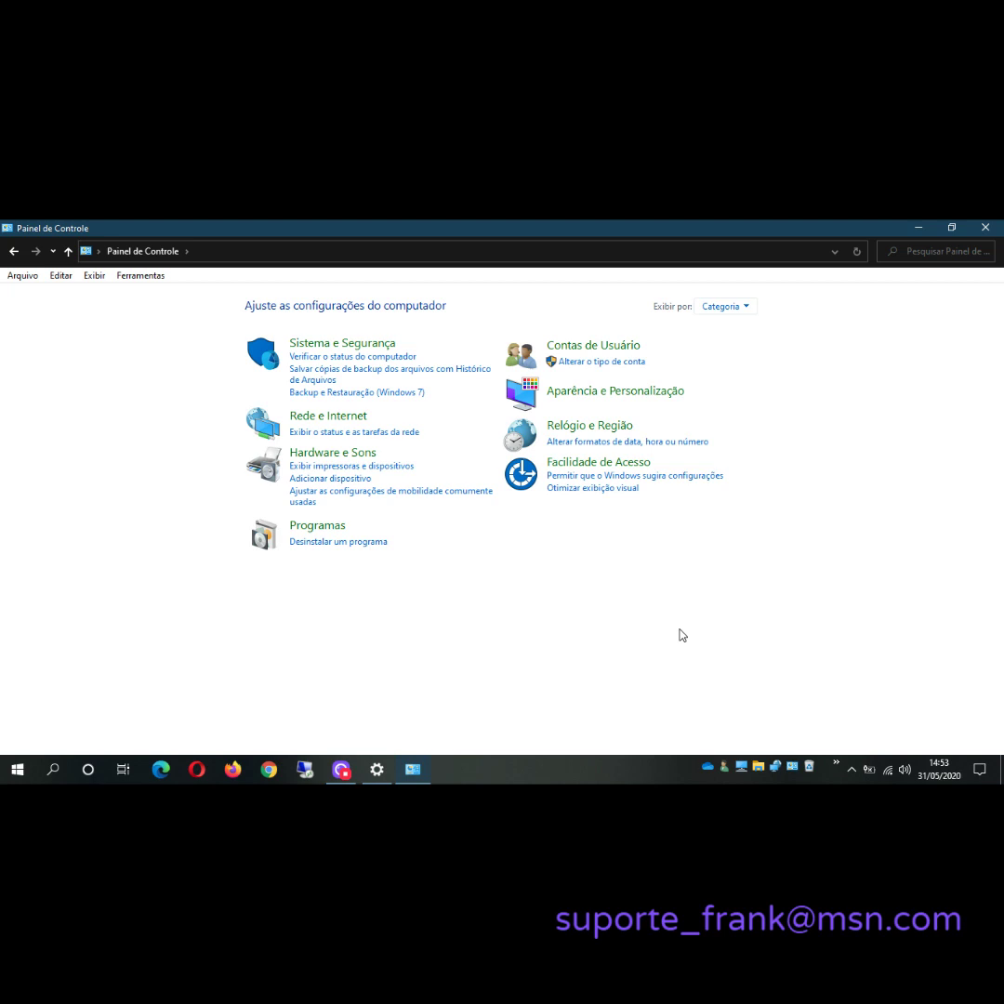
key("ctrl+f")
left_click(746, 307)
left_click(779, 362)
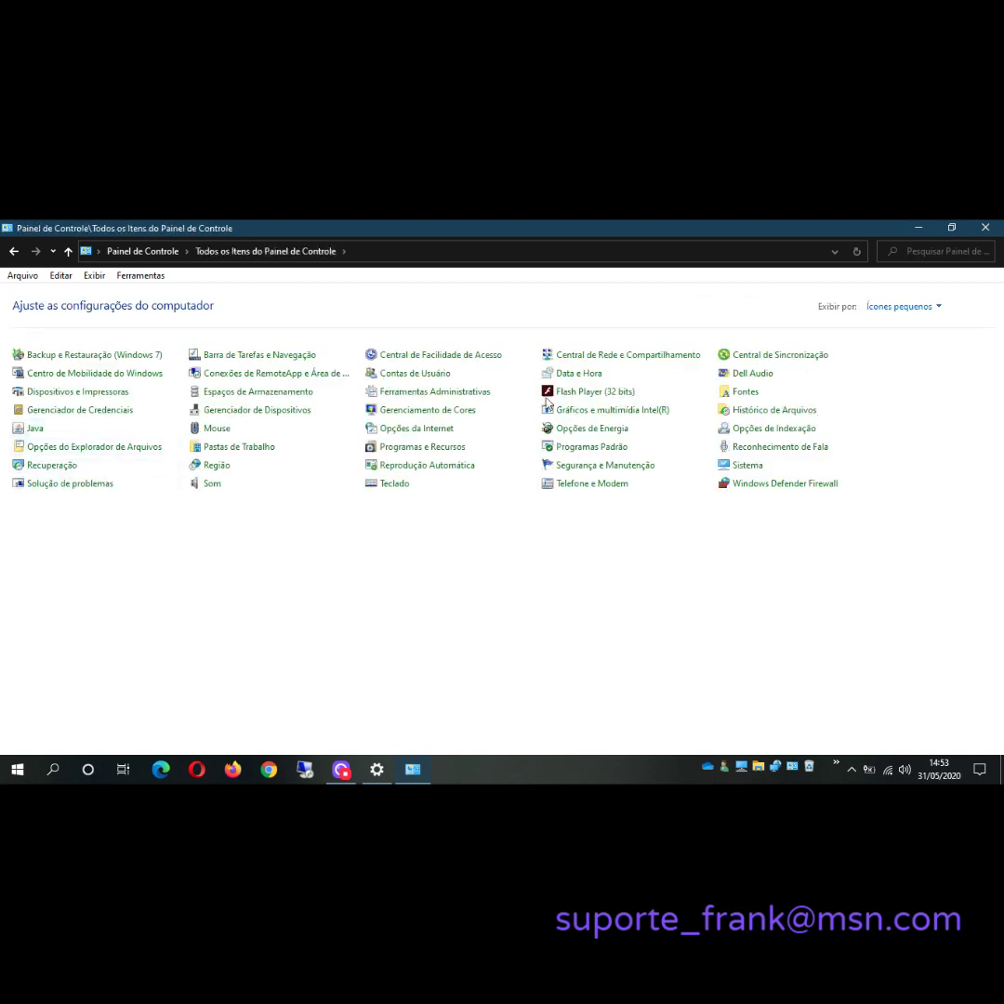
left_click(936, 309)
left_click(935, 348)
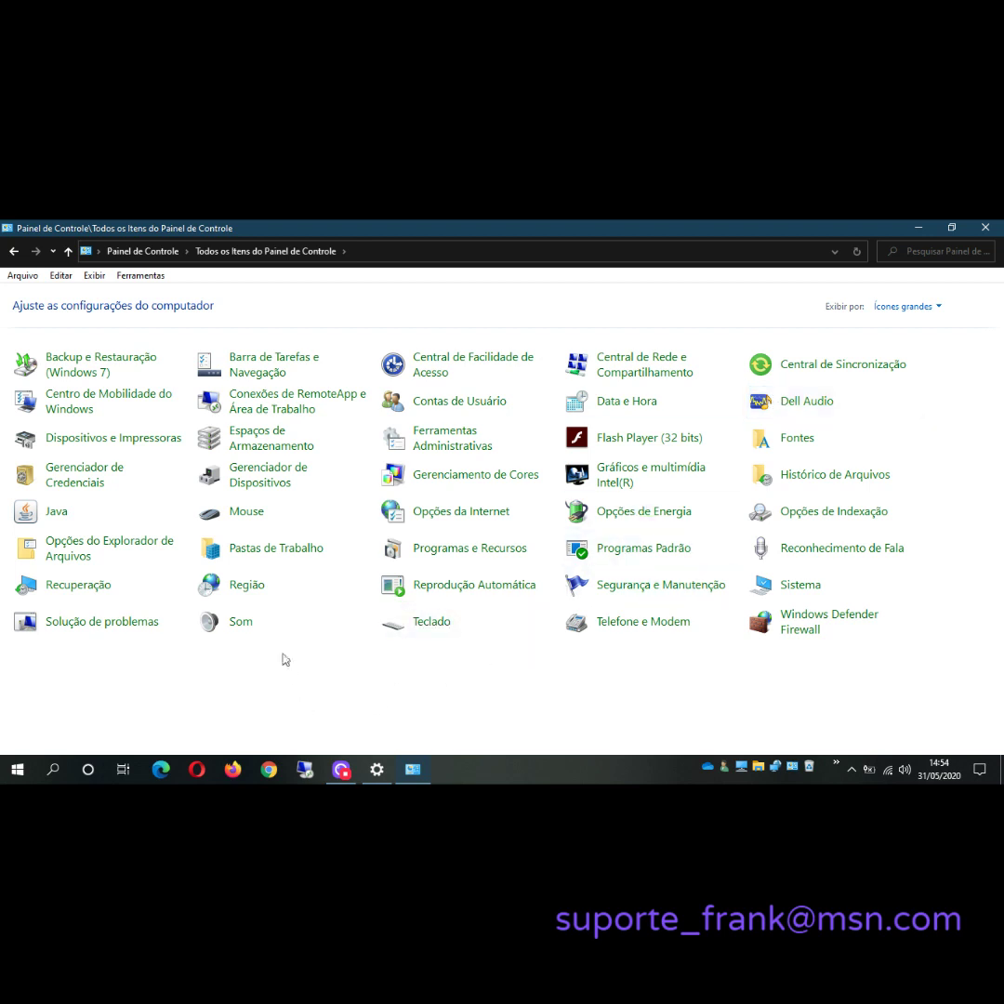
- Open Som from the Control Panel, select the Realtek High Definition Audio speakers and look through the whole list of playback devices
left_click(239, 625)
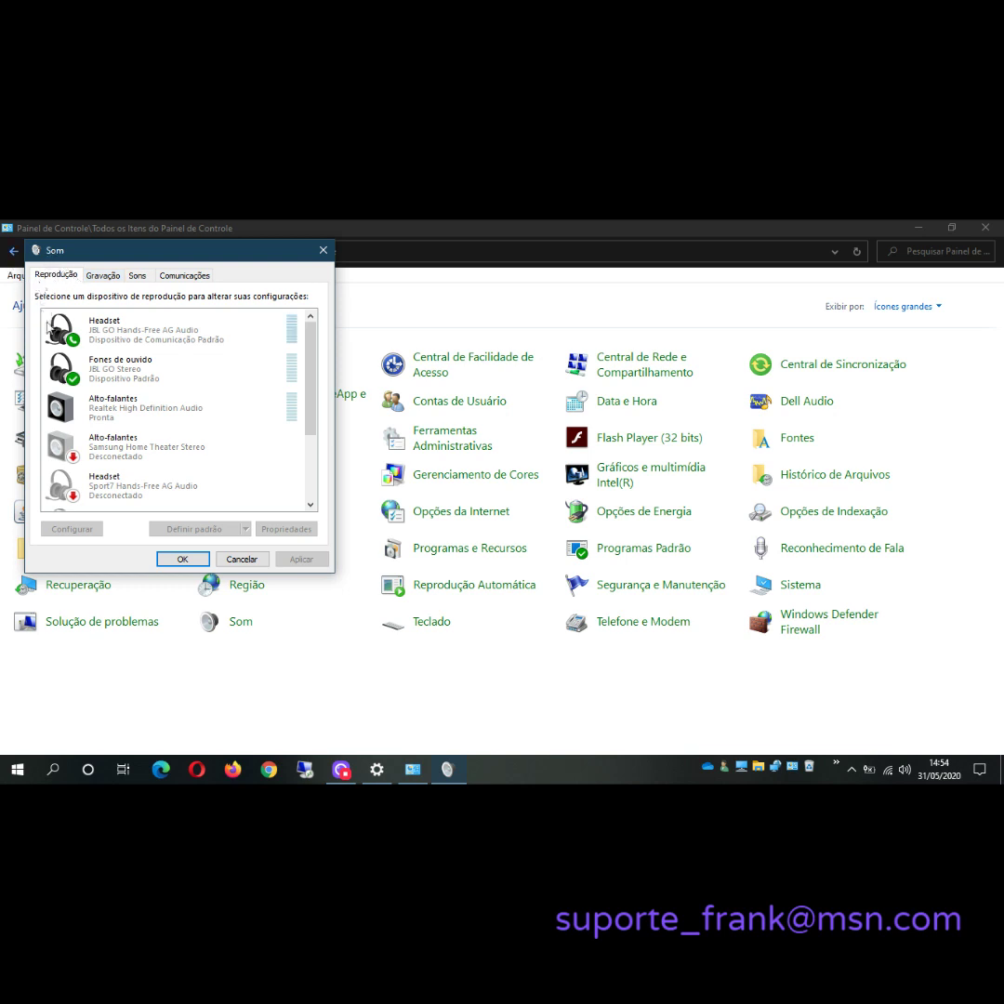
left_click(122, 336)
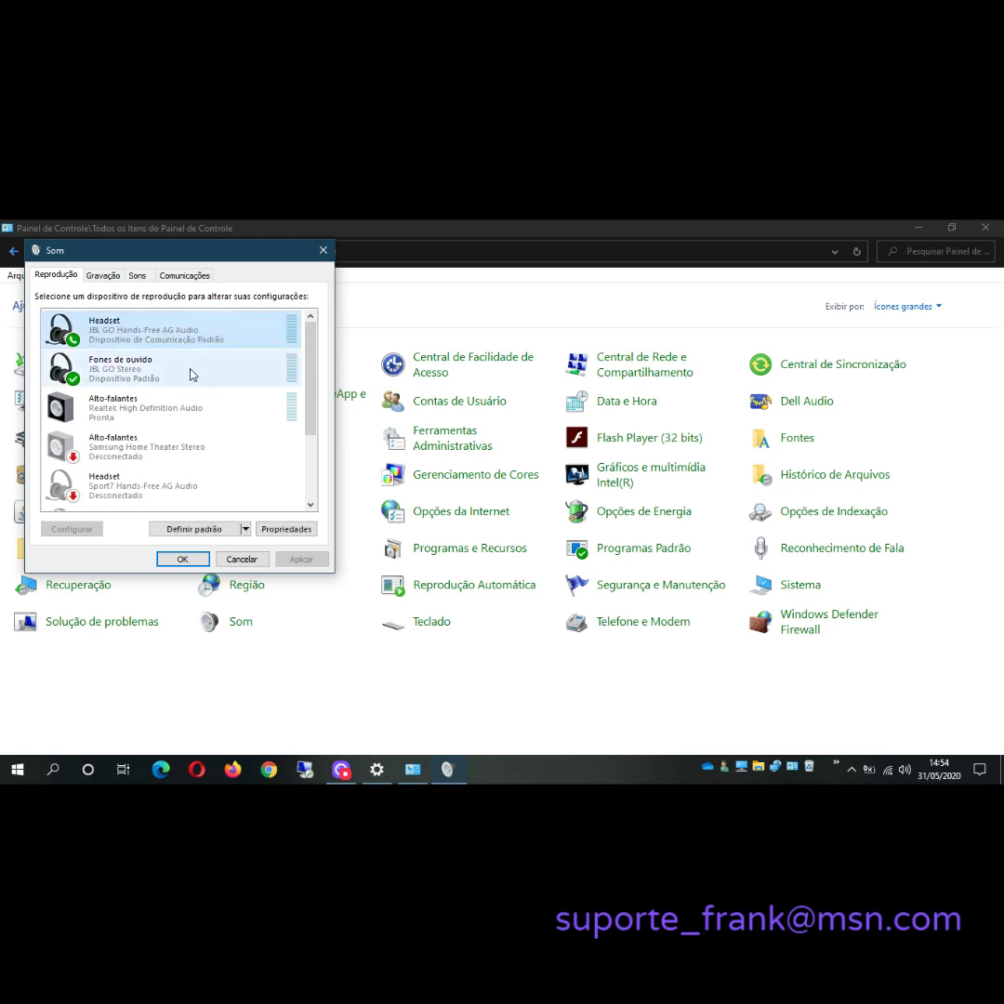
left_click(121, 413)
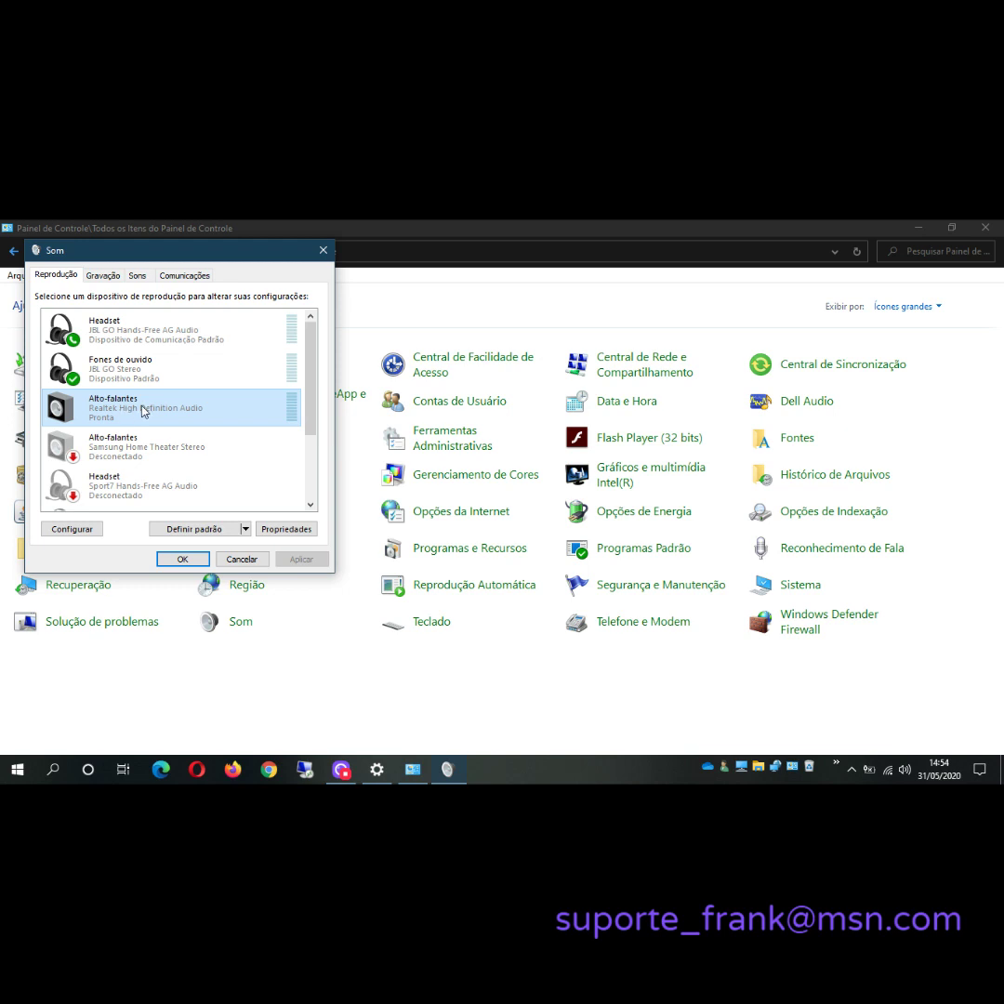
left_click_drag(310, 400, 307, 469)
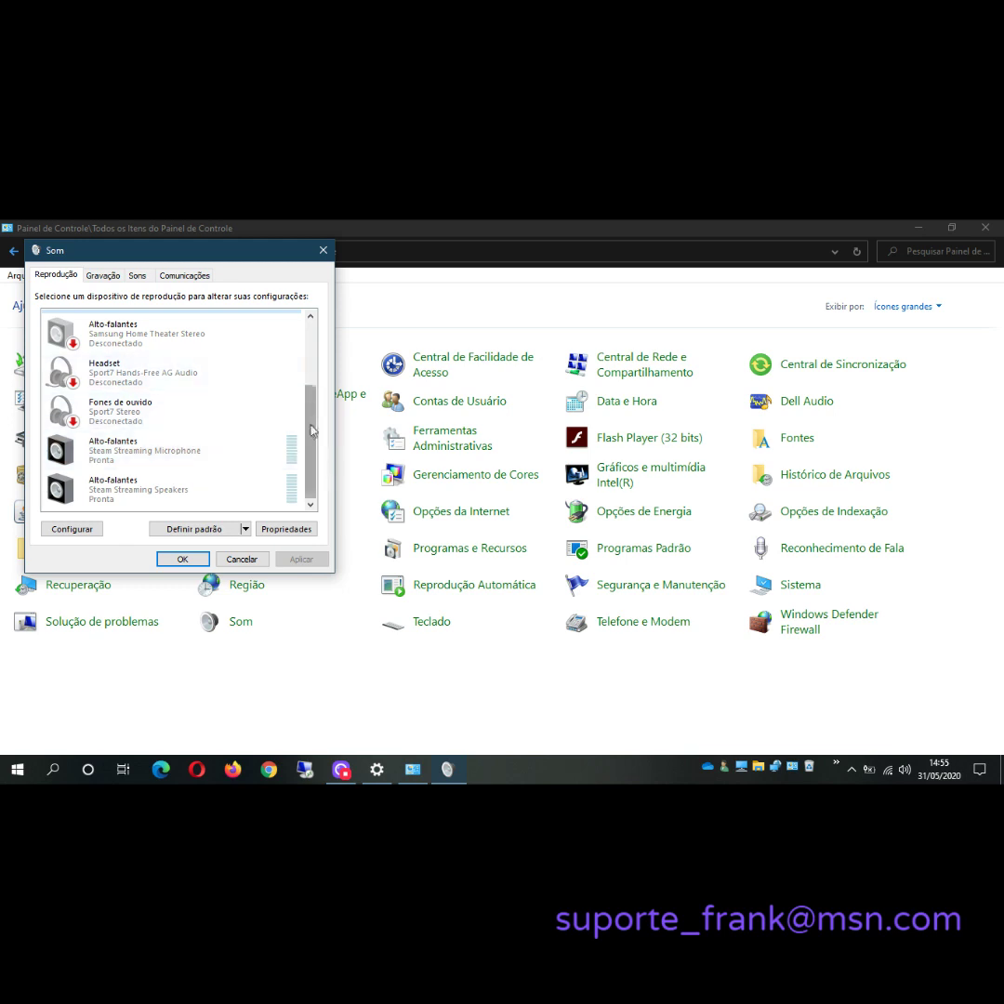
left_click_drag(311, 427, 312, 354)
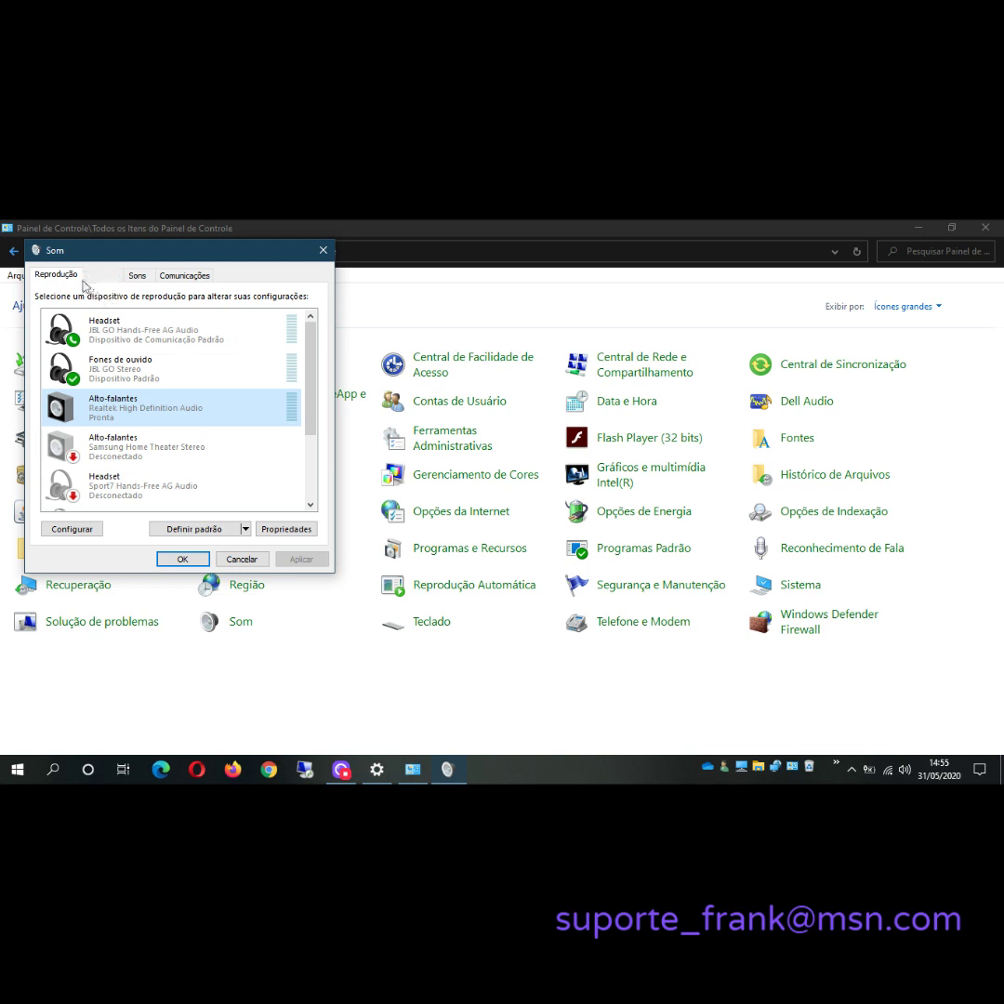
- Look through the whole list of recording devices in Som, selecting the Realtek microphone, the JBL GO headset and the C922 webcam microphone
left_click(92, 278)
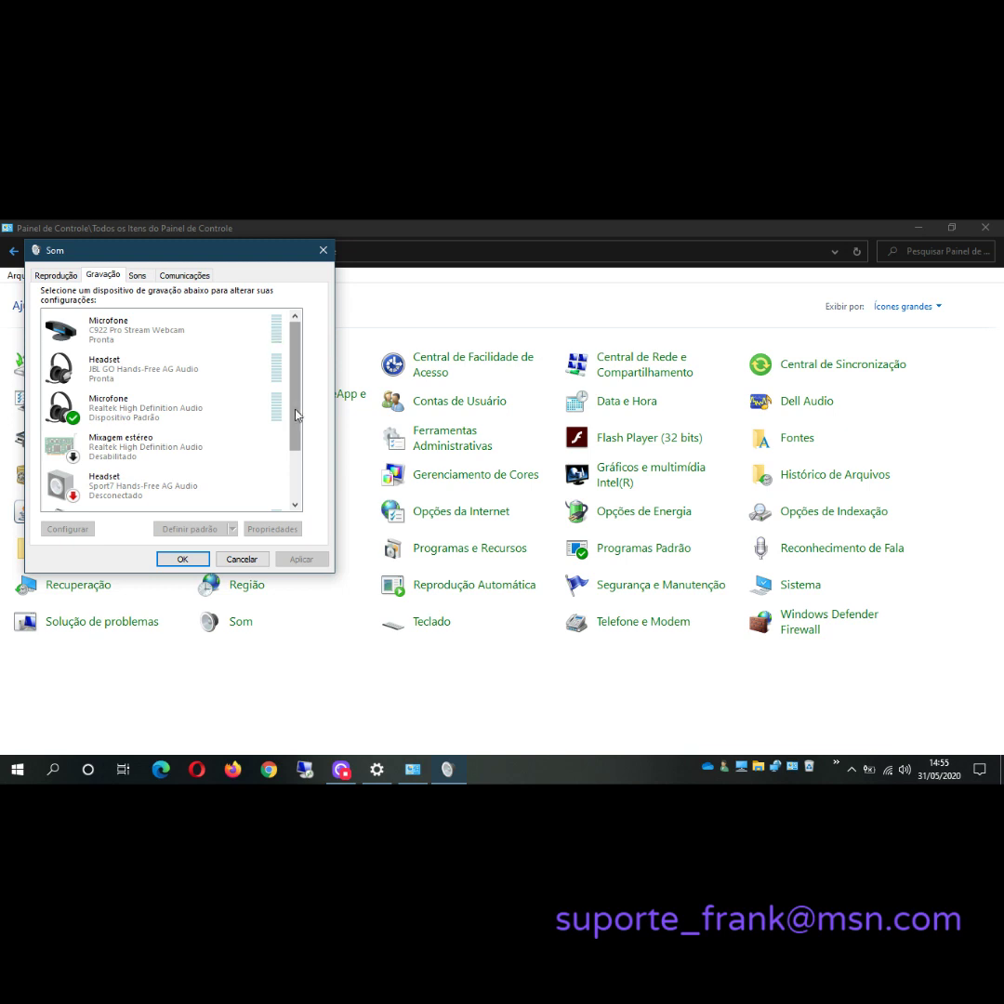
left_click(133, 416)
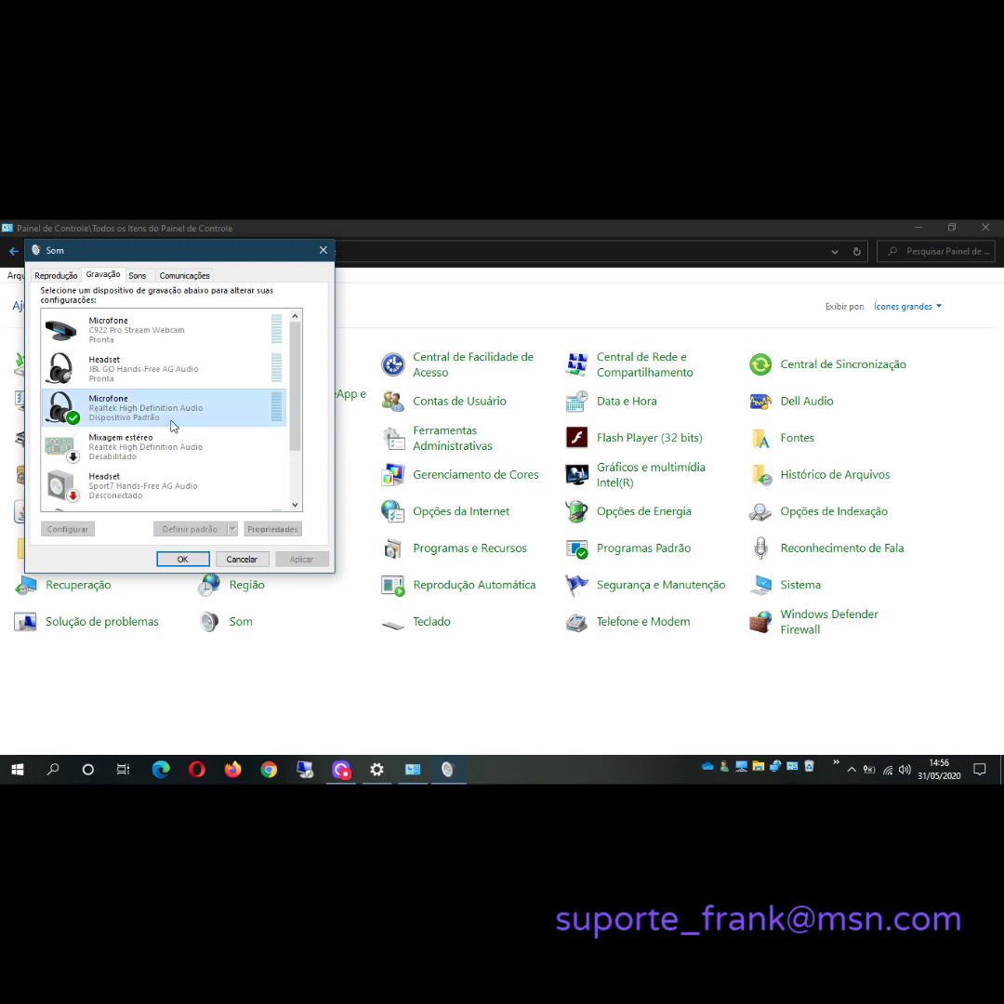
left_click(109, 376)
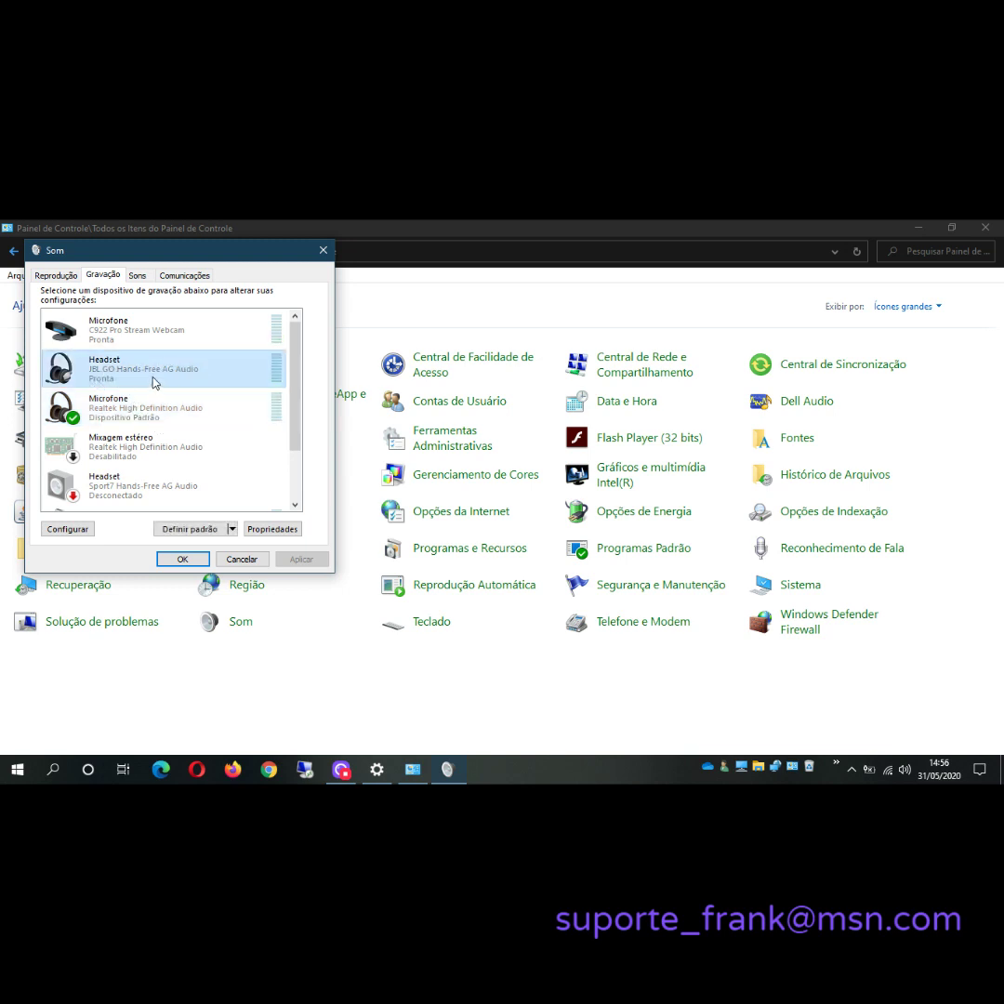
left_click(120, 339)
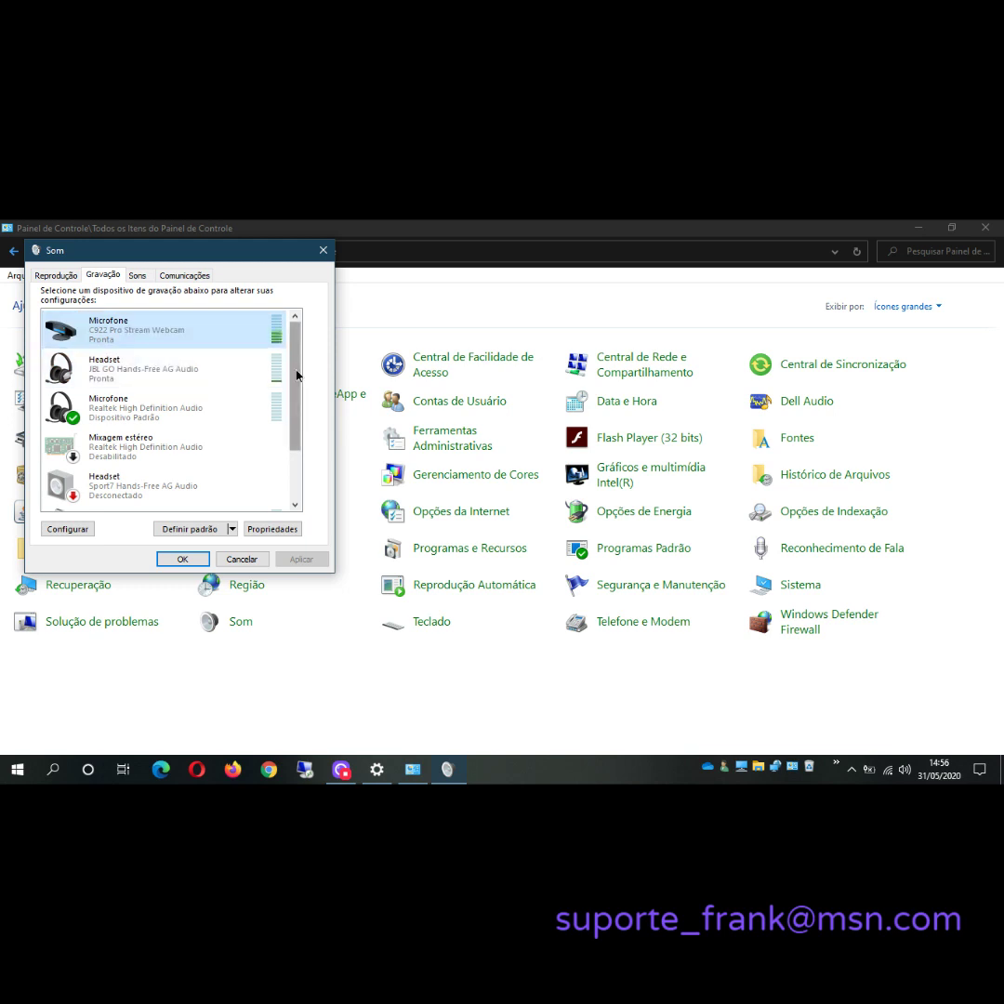
left_click_drag(297, 375, 290, 449)
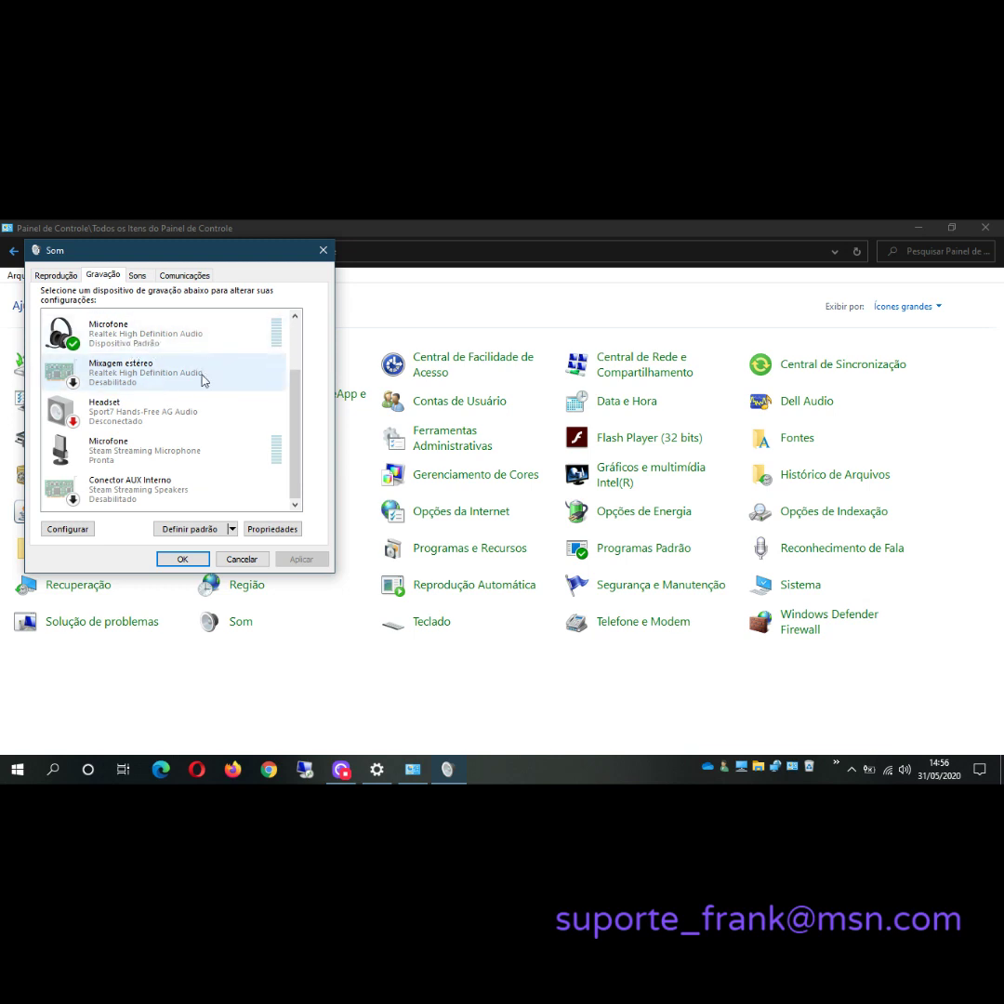
scroll(297, 411, "up", 2)
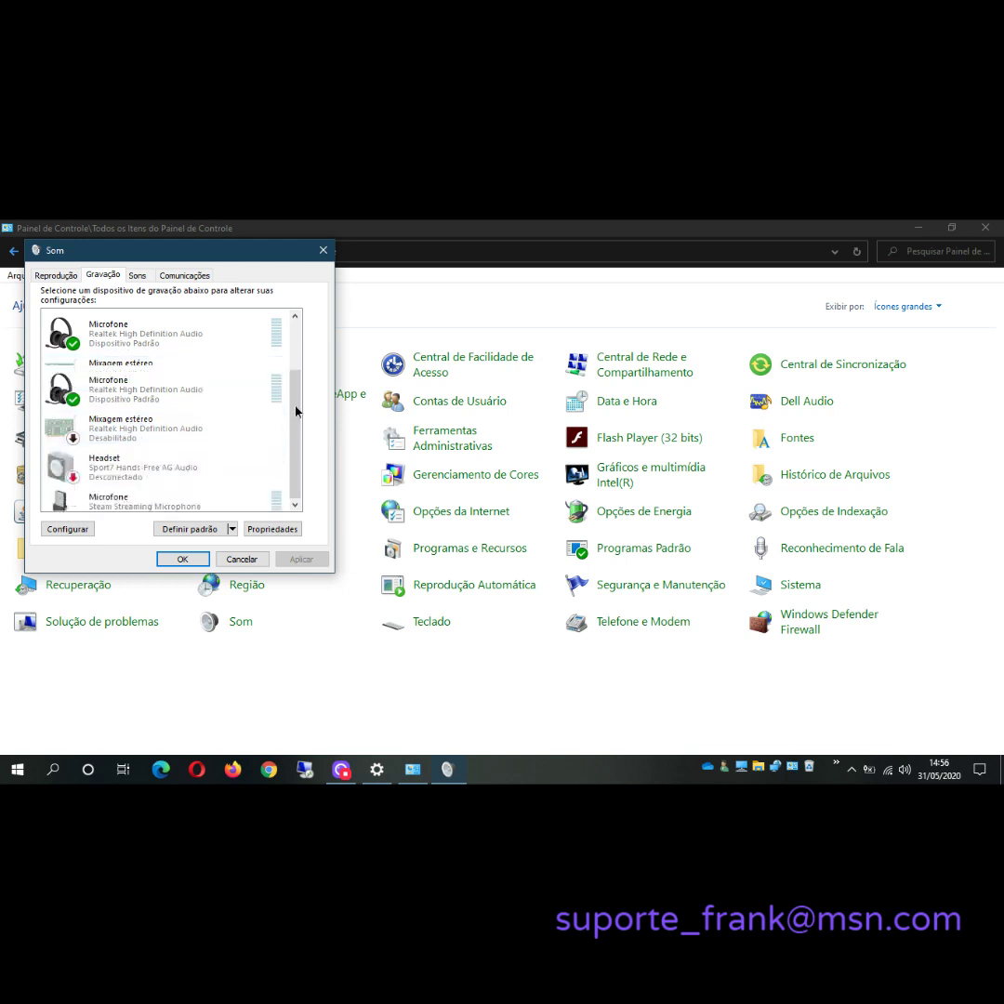
scroll(296, 404, "up", 2)
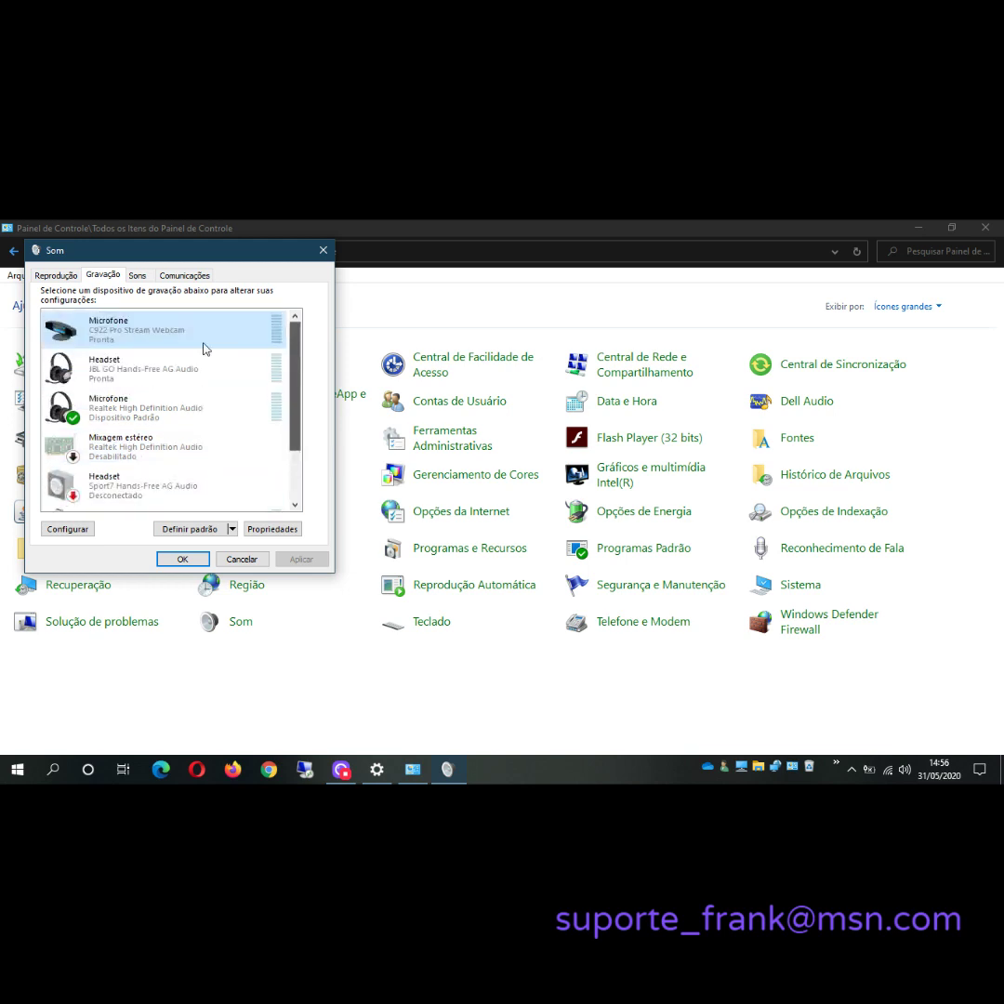
left_click(197, 368)
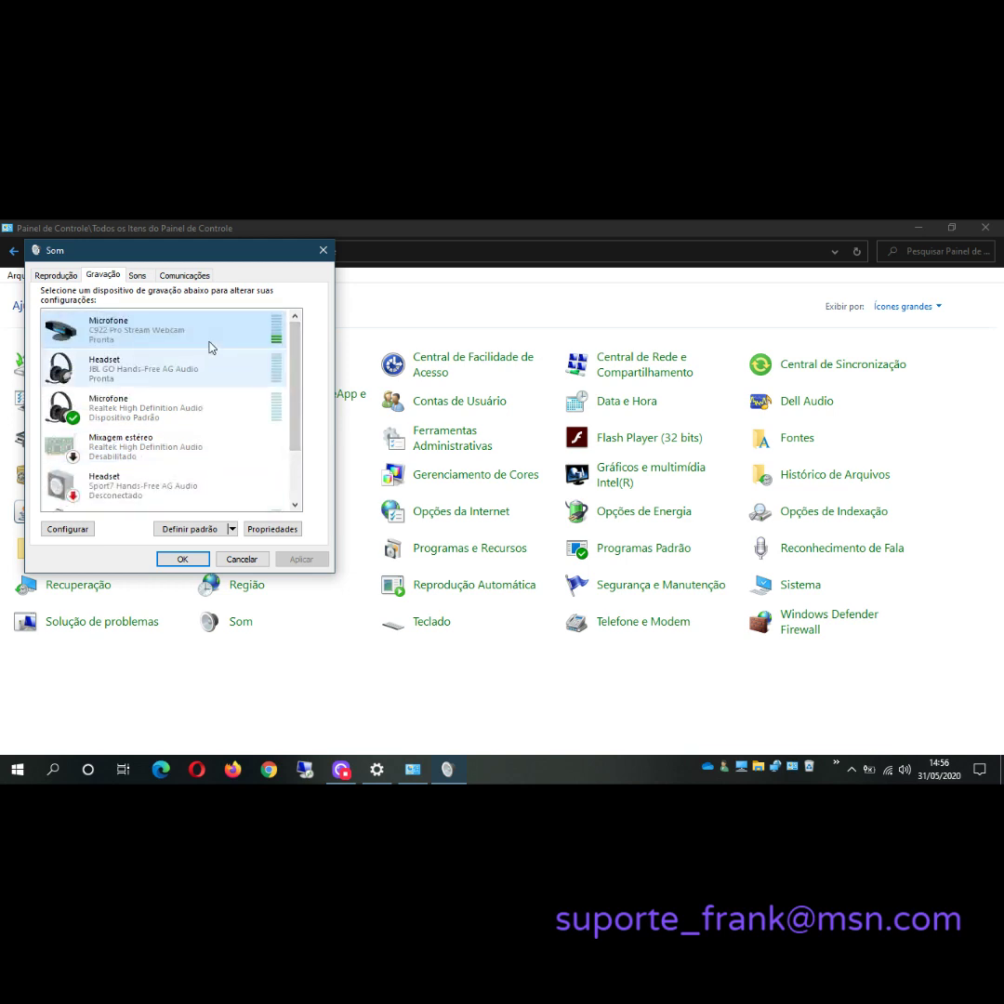
left_click(210, 348)
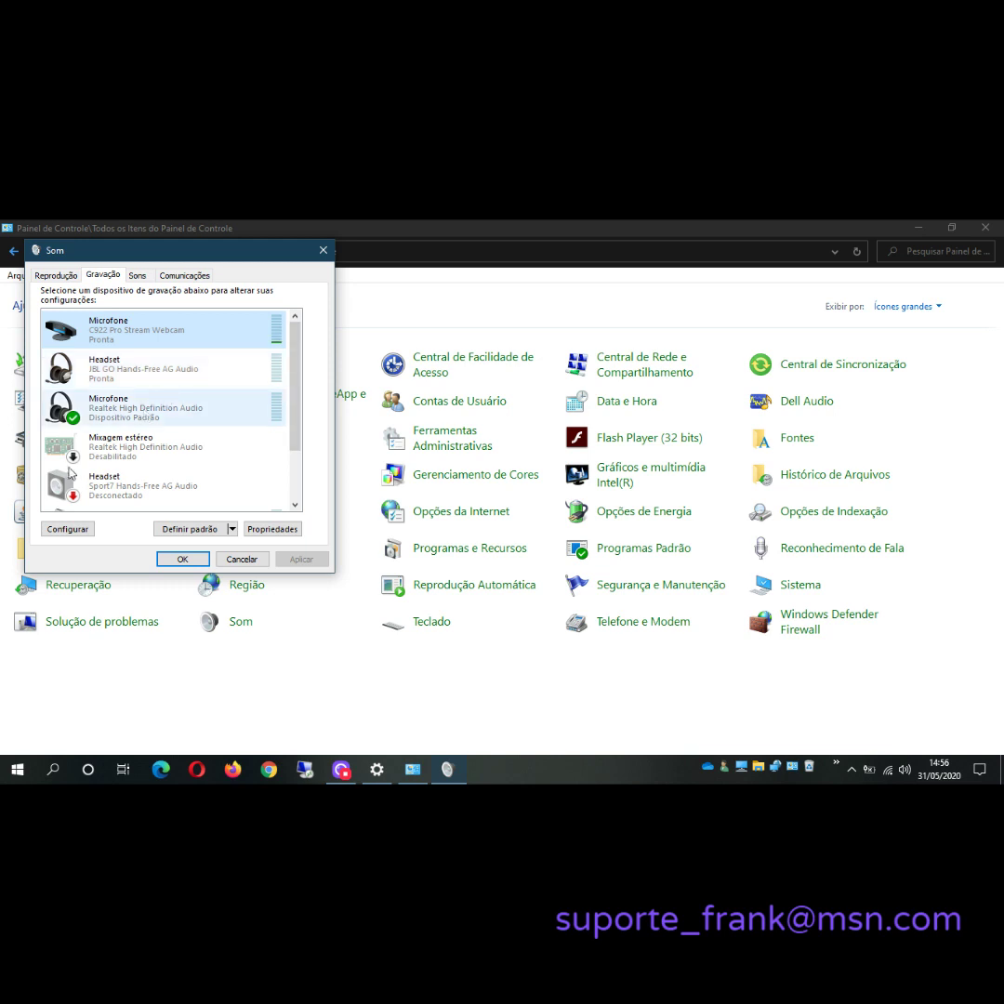
- Open the Realtek microphone's properties and examine its Escutar, Níveis, Aperfeiçoamentos and Avançado settings, including the available default formats
left_click(113, 414)
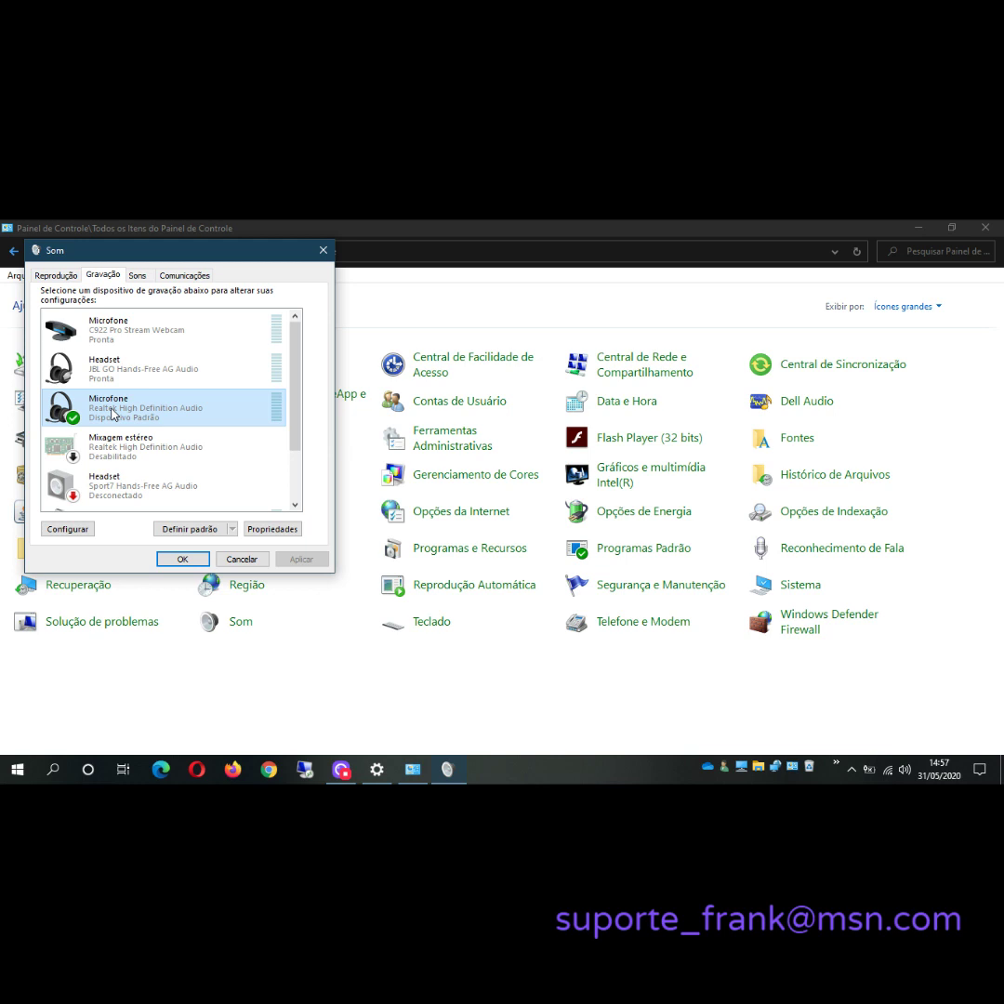
left_click(111, 413)
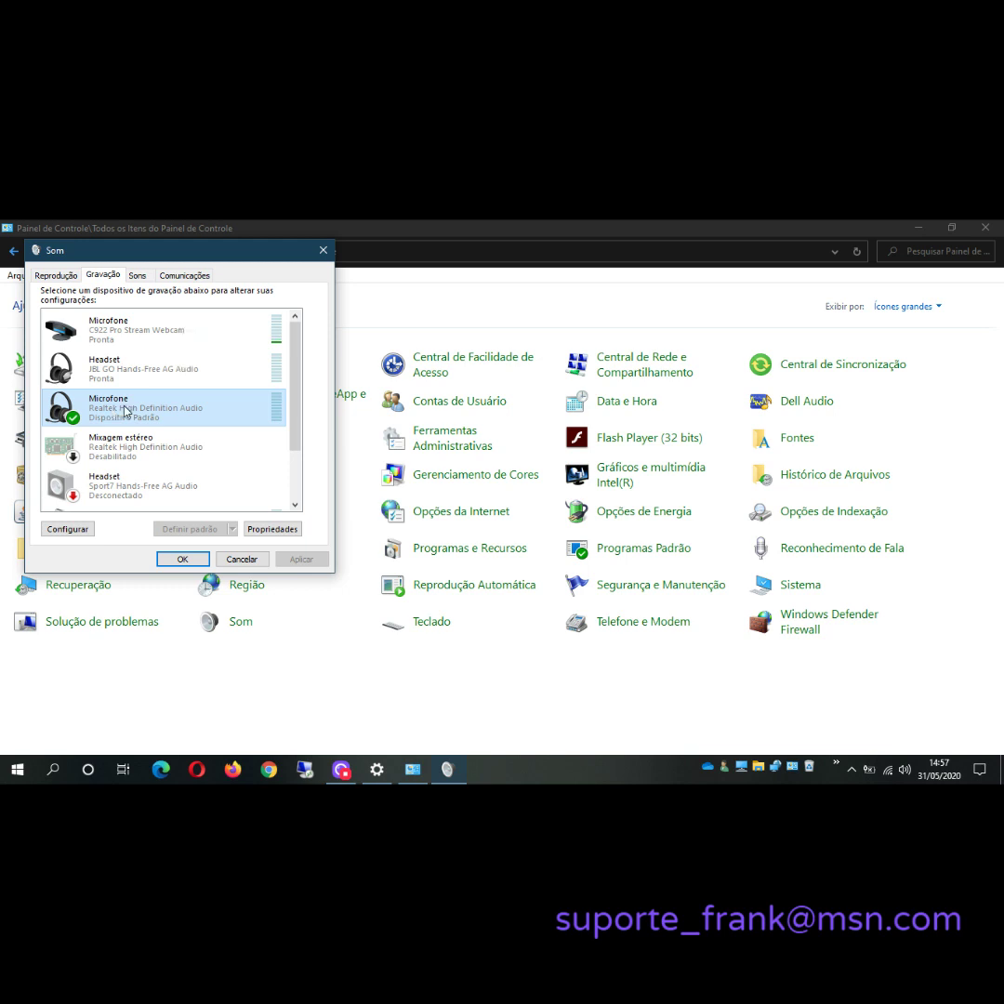
left_click(275, 531)
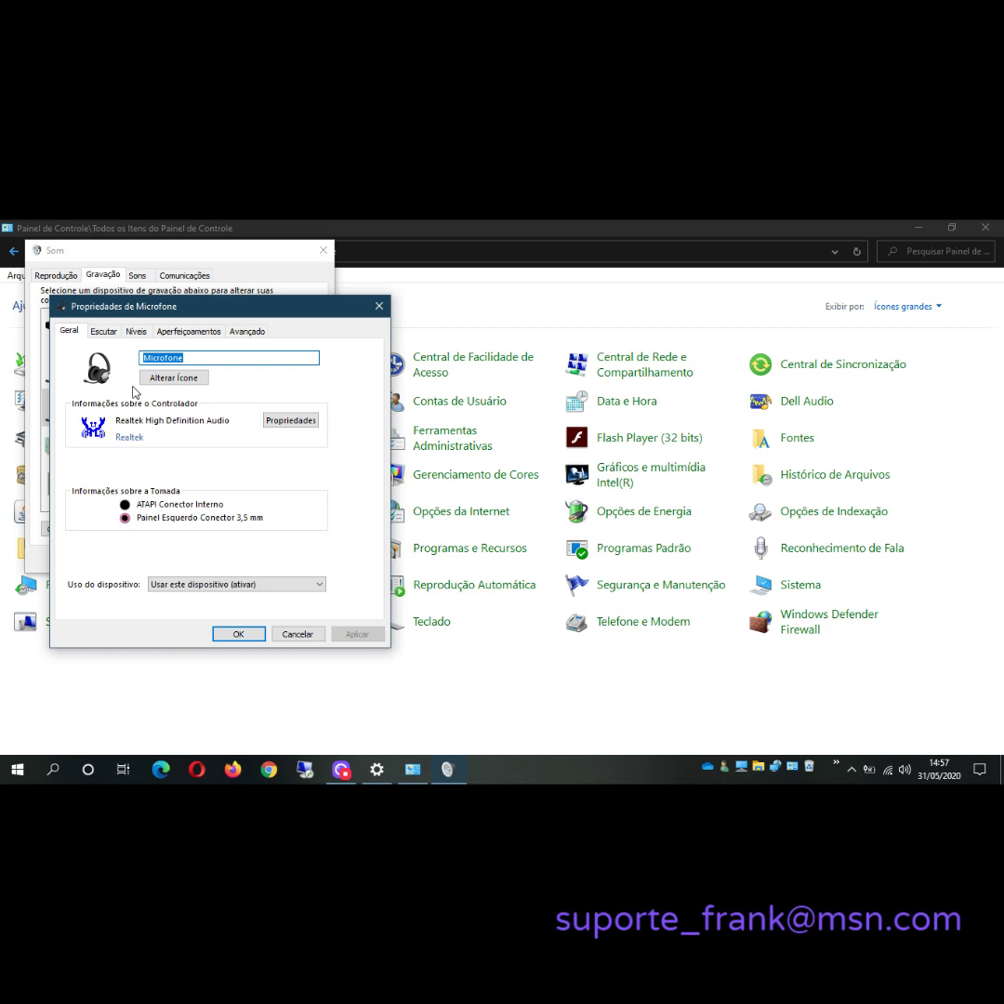
left_click(106, 331)
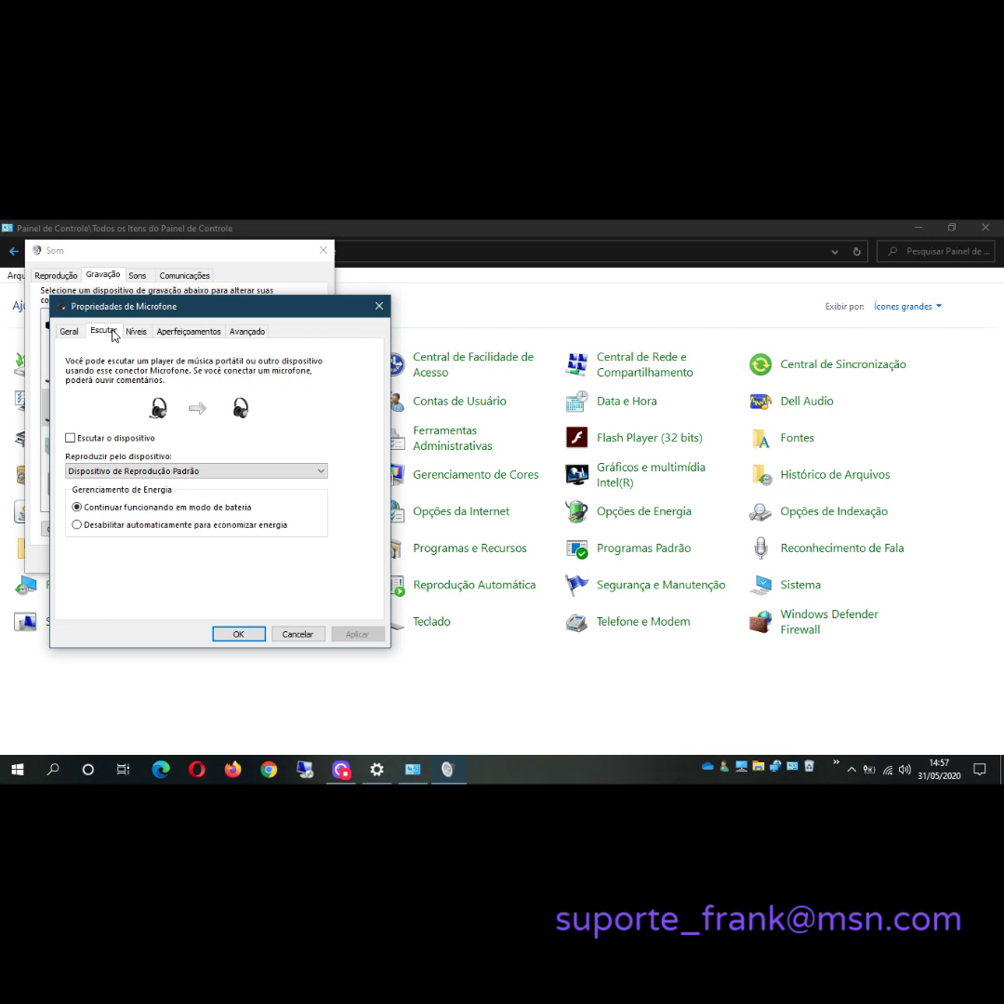
left_click(139, 332)
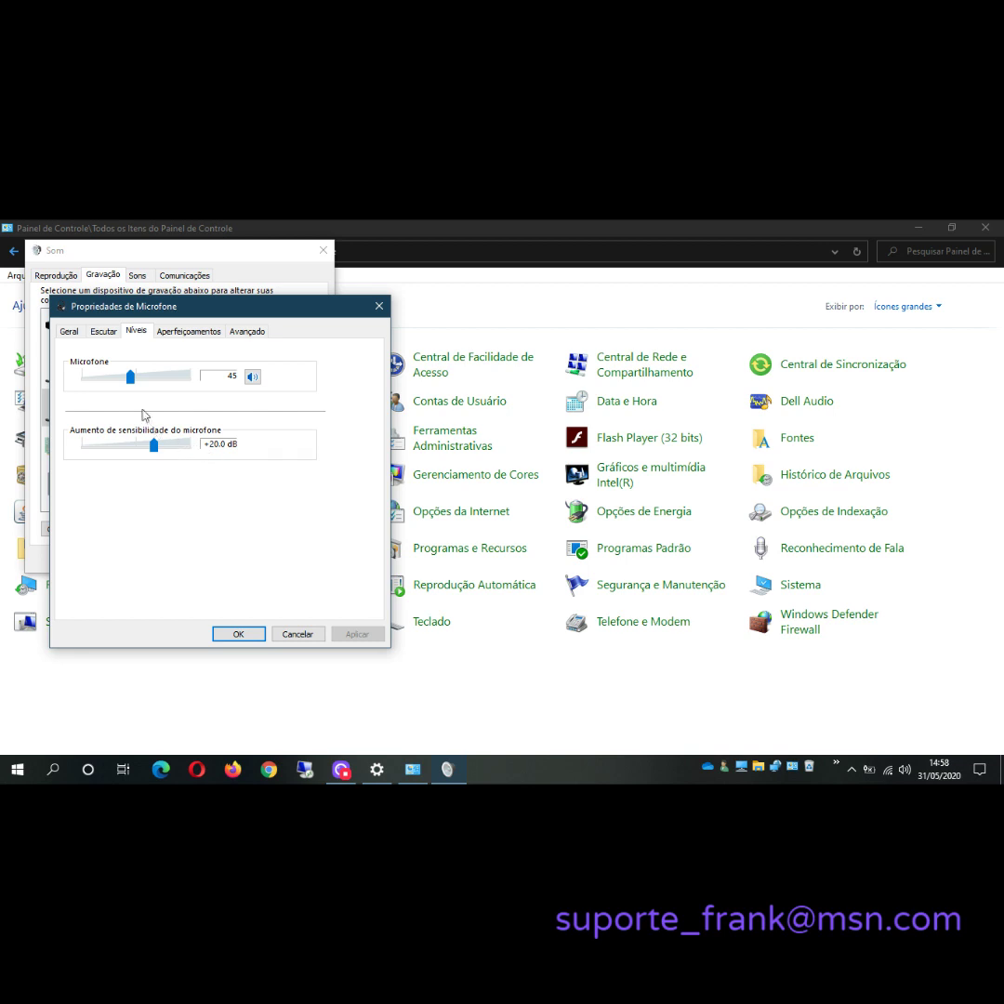
left_click(182, 339)
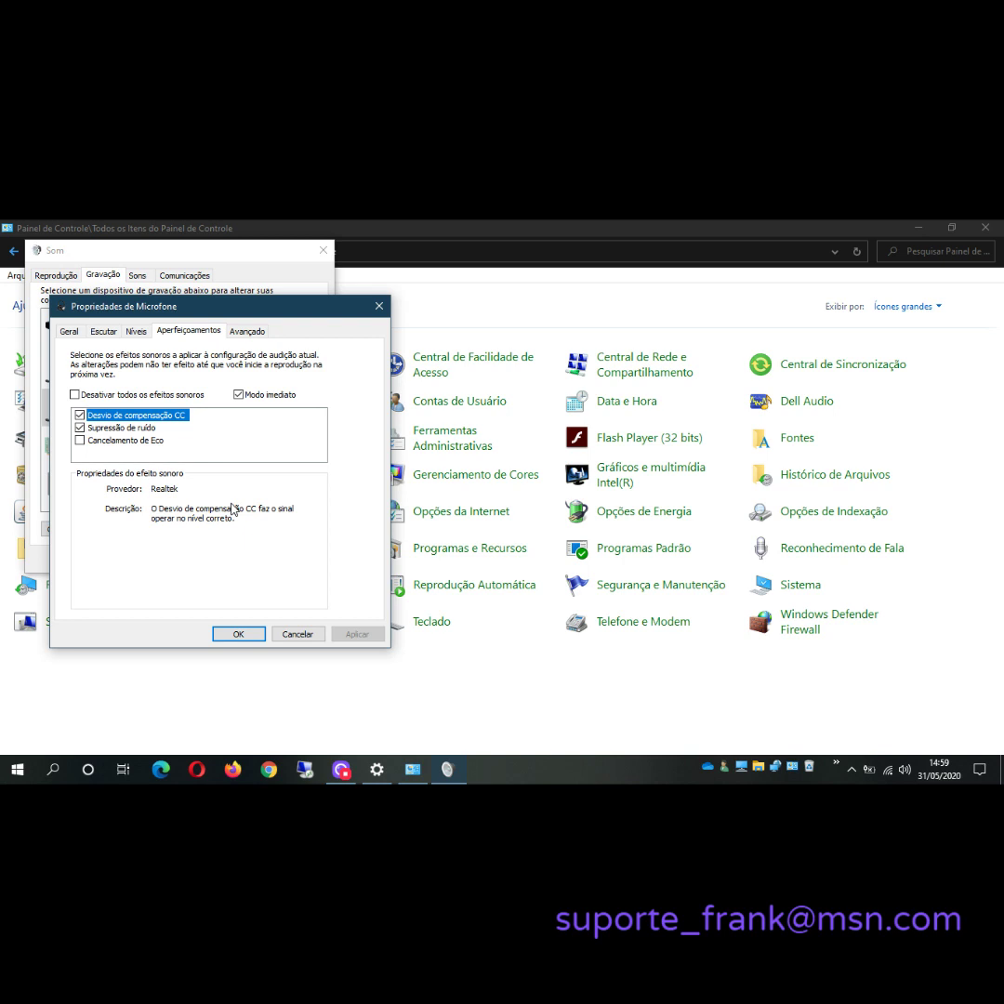
left_click(247, 332)
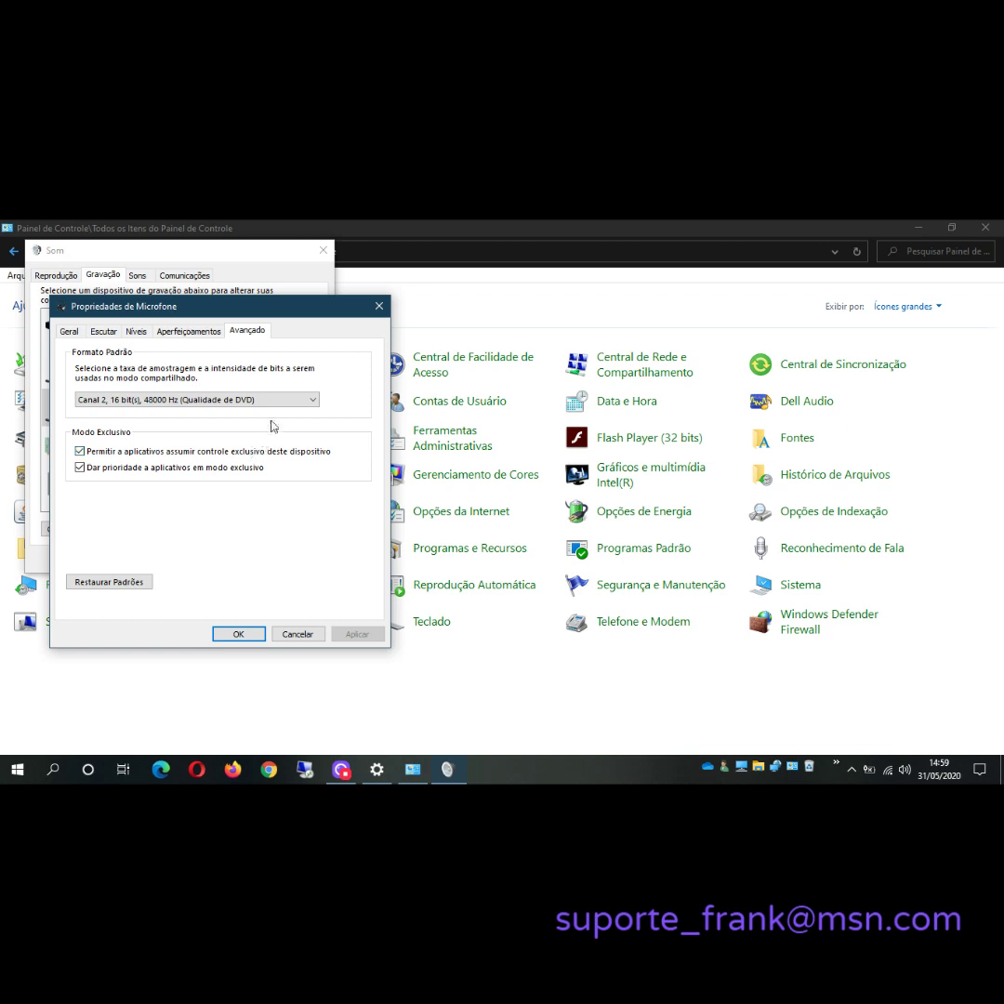
left_click(314, 402)
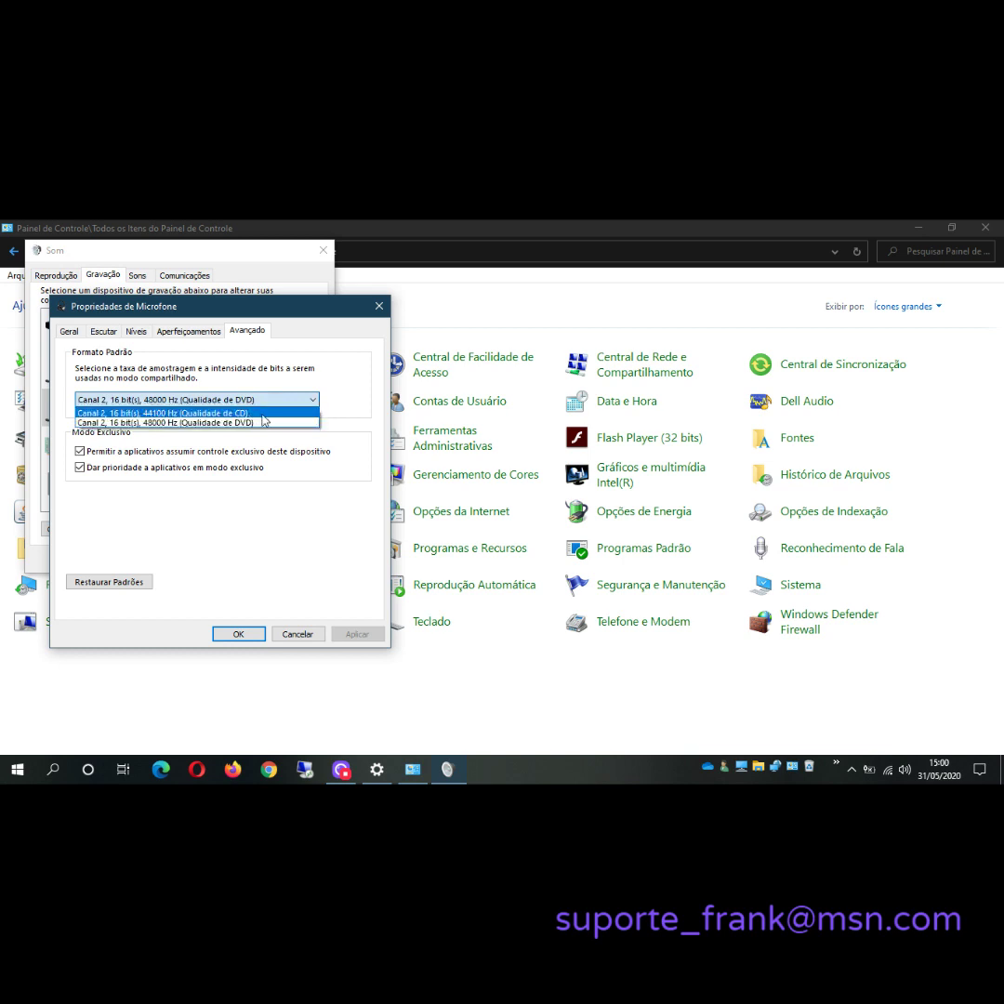
left_click(276, 572)
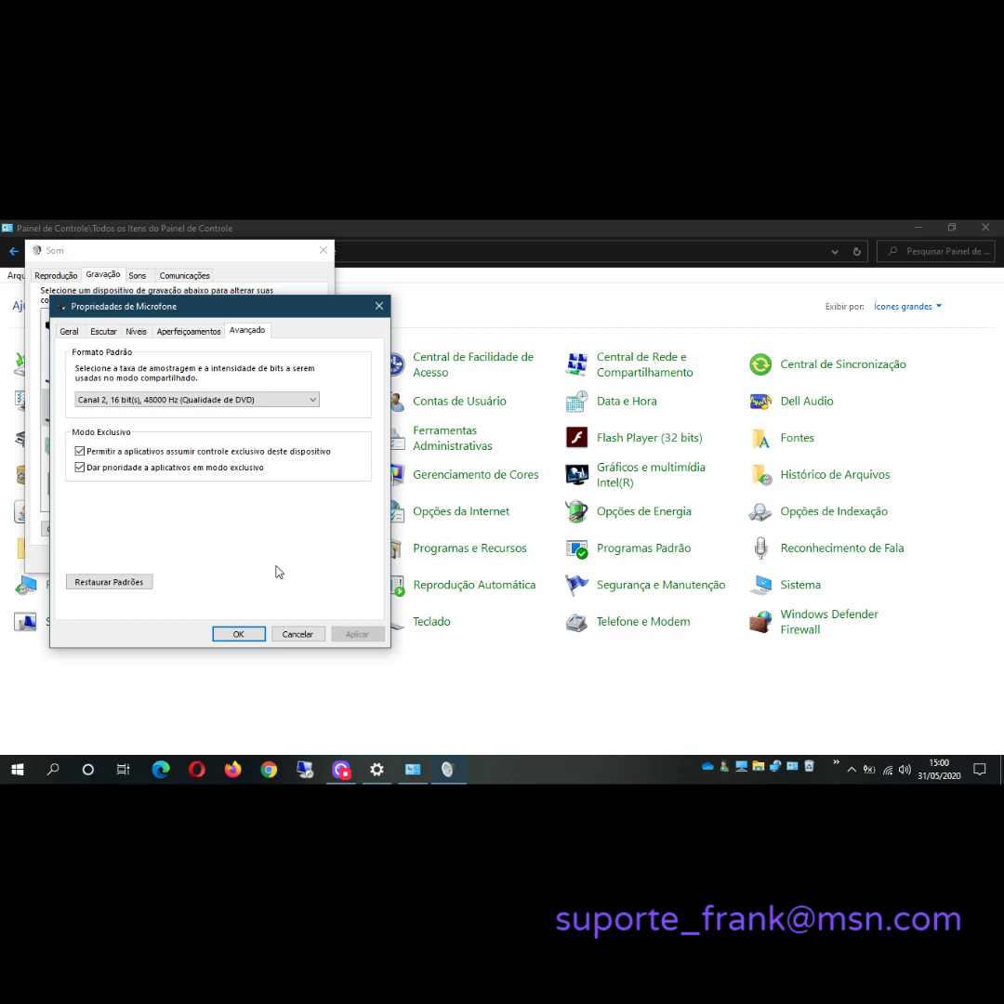
- Review all the microphone property pages again from Geral to Avançado, and cancel both the properties and the Som dialog
left_click(186, 332)
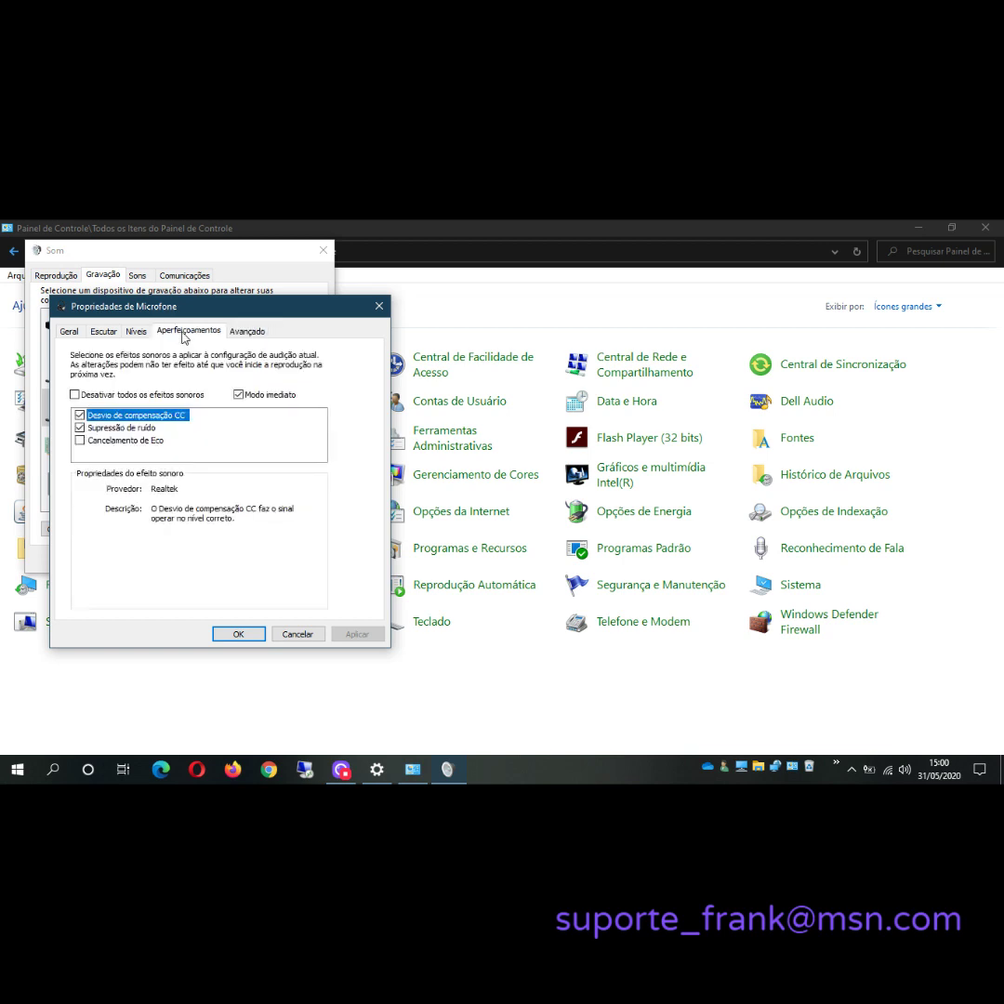
left_click(135, 331)
left_click(103, 331)
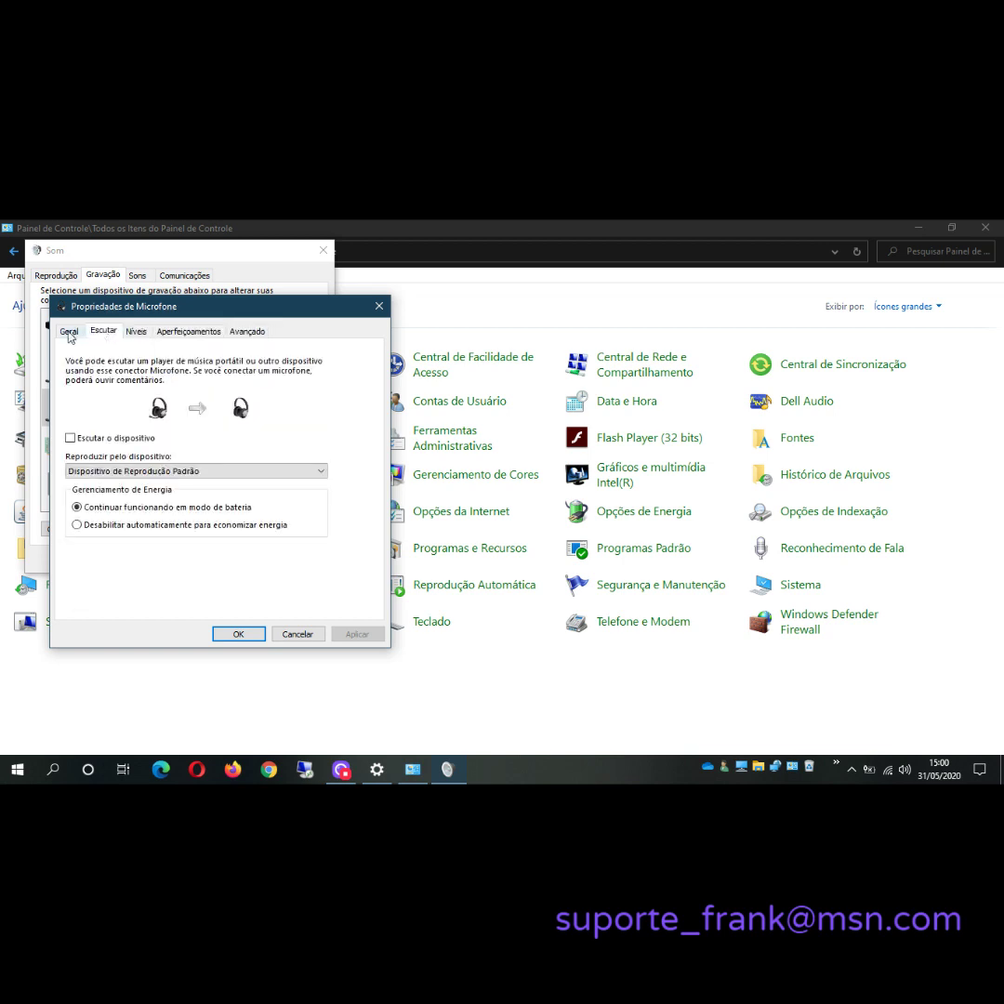
left_click(69, 332)
left_click(103, 331)
left_click(136, 332)
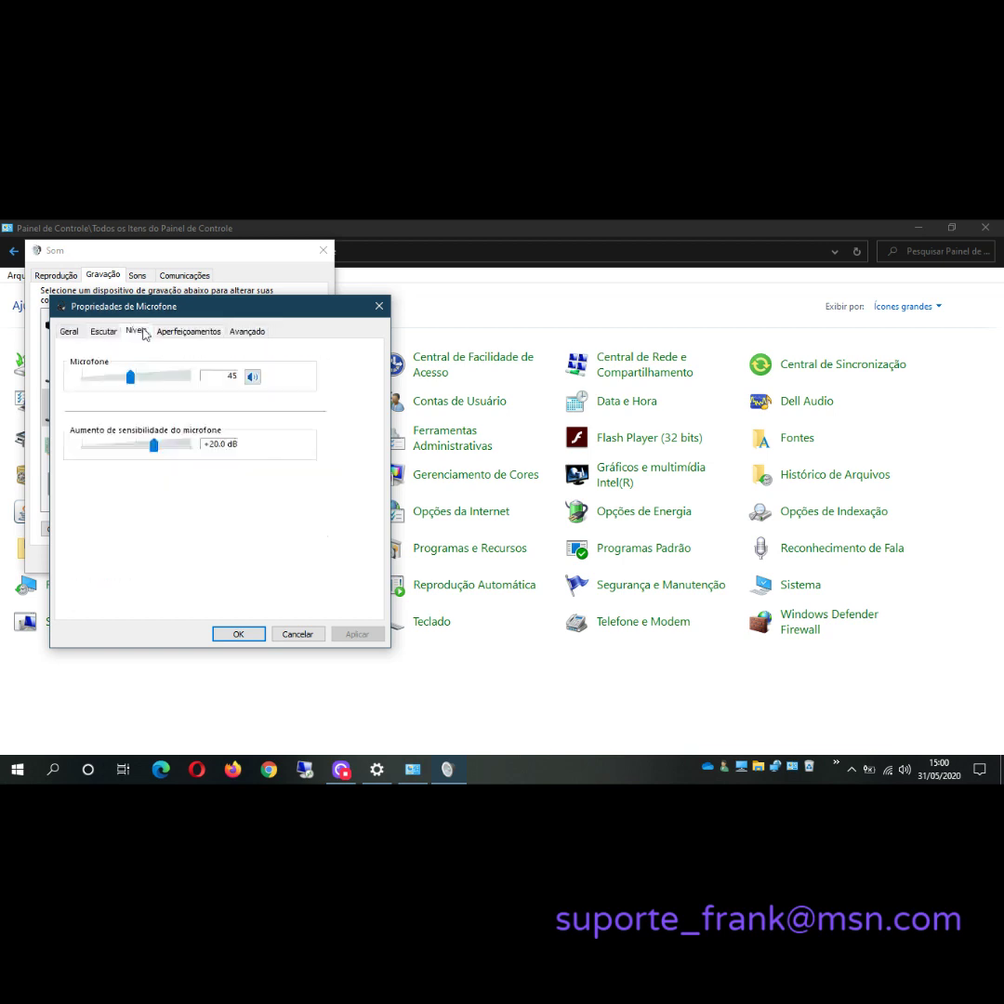
left_click(186, 332)
left_click(249, 331)
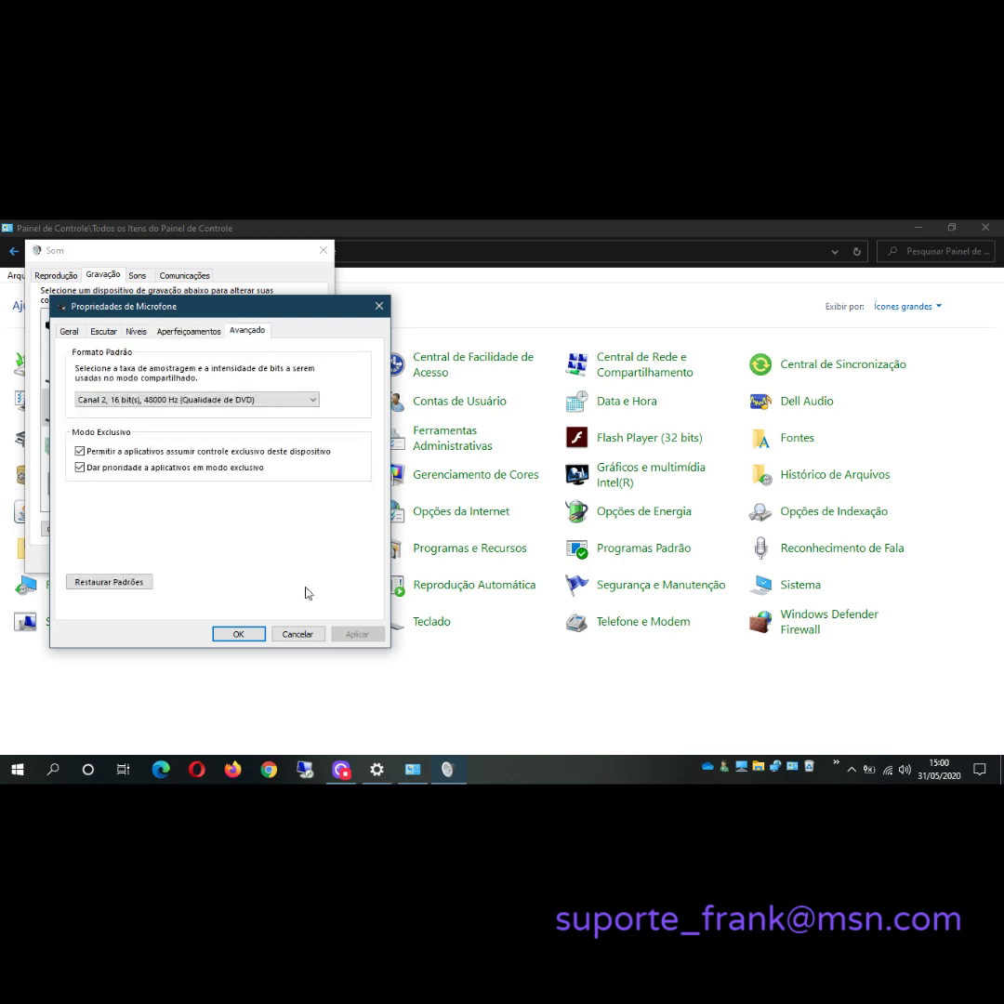
left_click(296, 634)
left_click(239, 558)
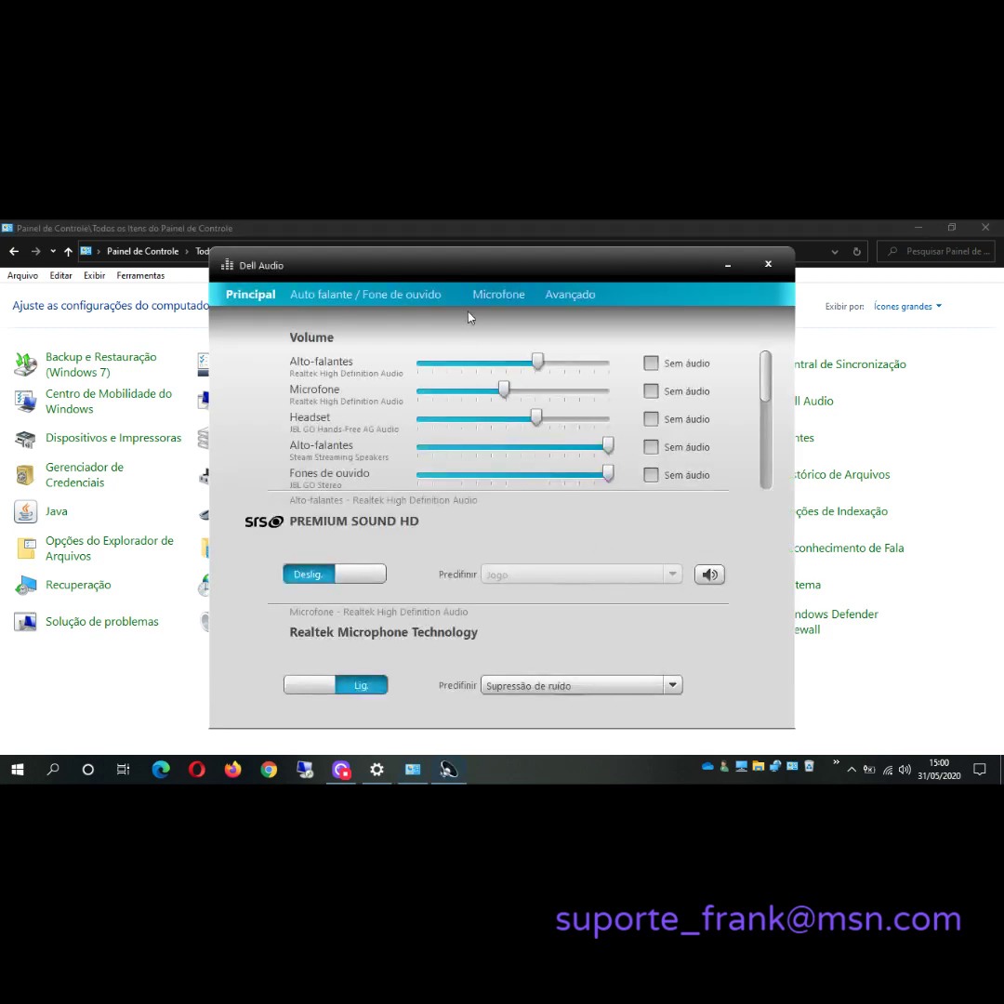
- View the microphone effects and the Formato padrão settings in Dell Audio, and close it
left_click(488, 294)
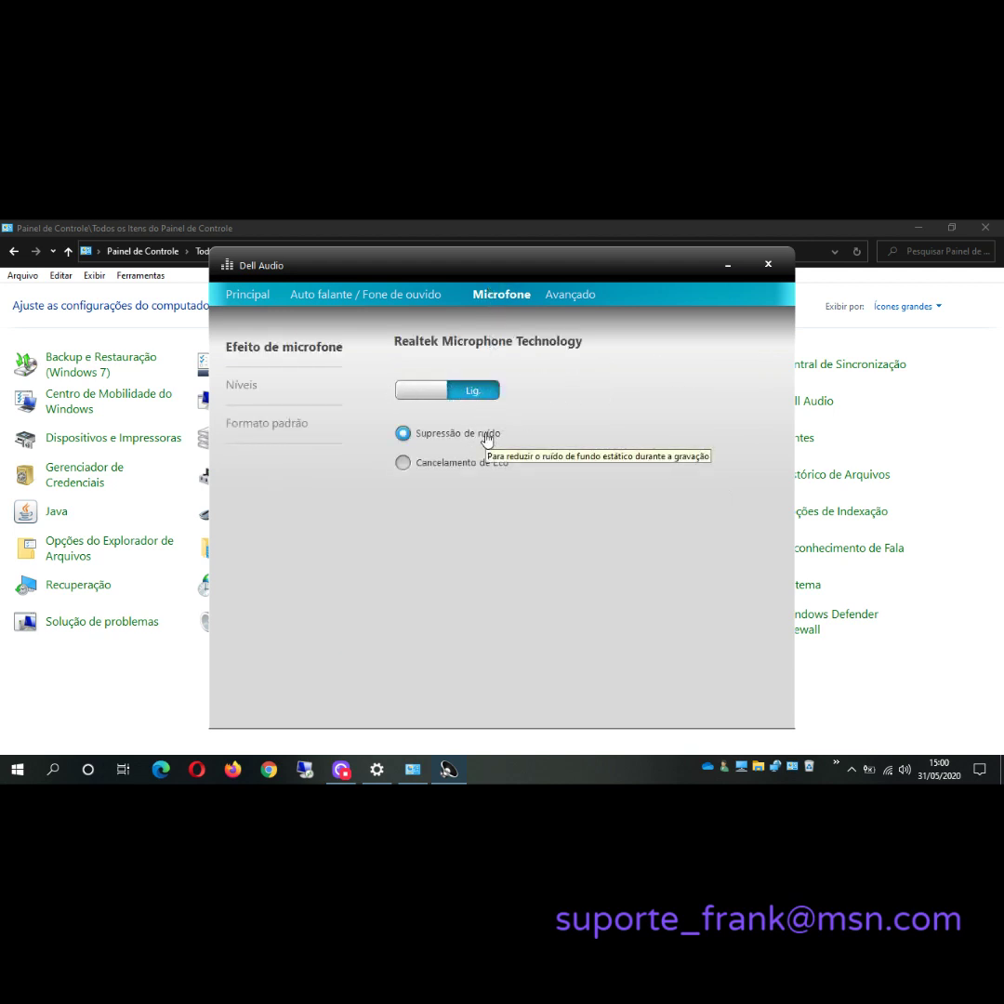
left_click(308, 428)
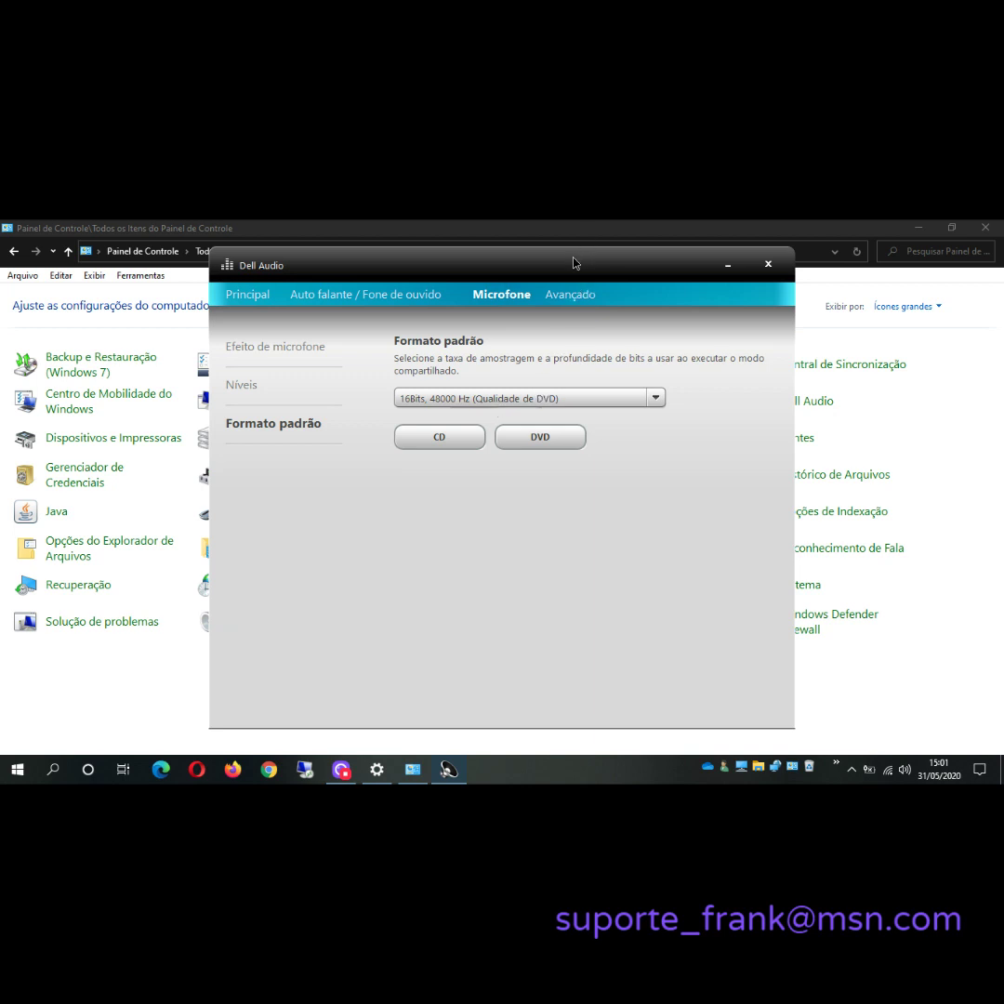
left_click(766, 266)
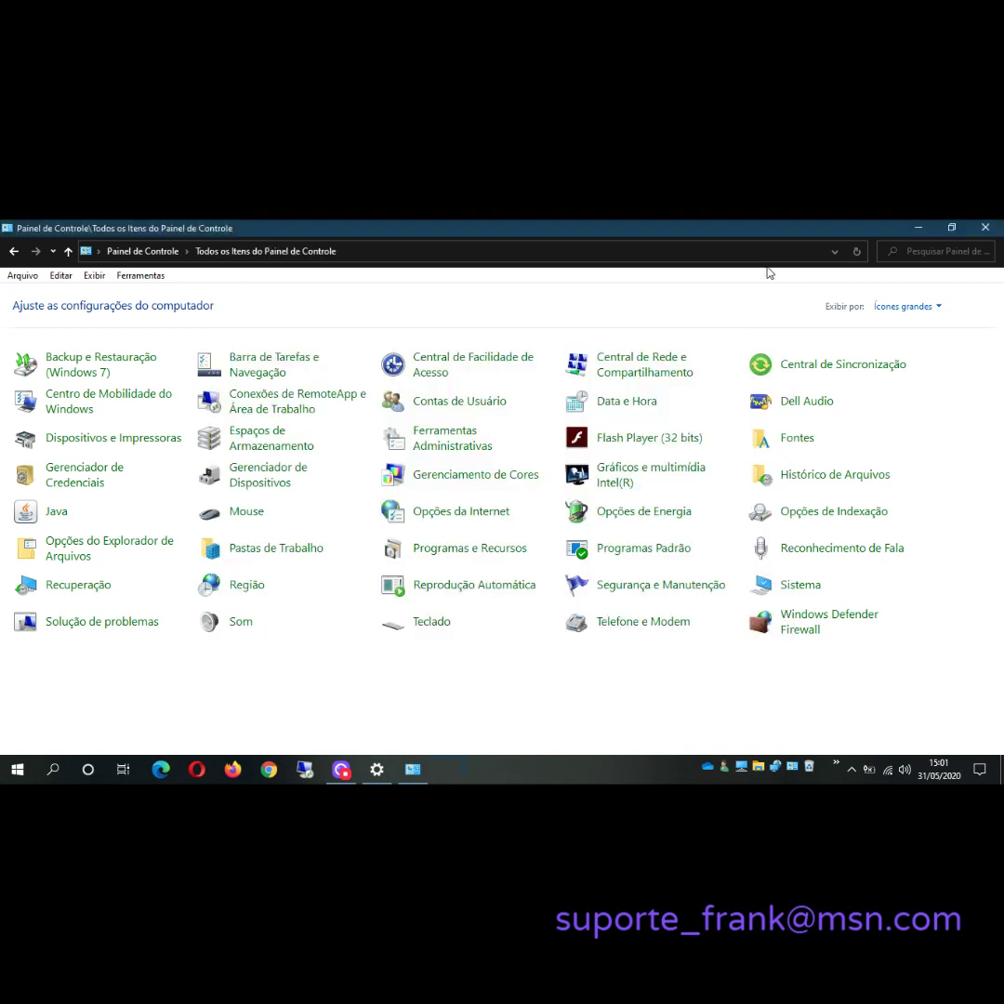
- Switch to Skype from the hidden notification icons, open its Configurações and move the settings window aside
left_click(852, 769)
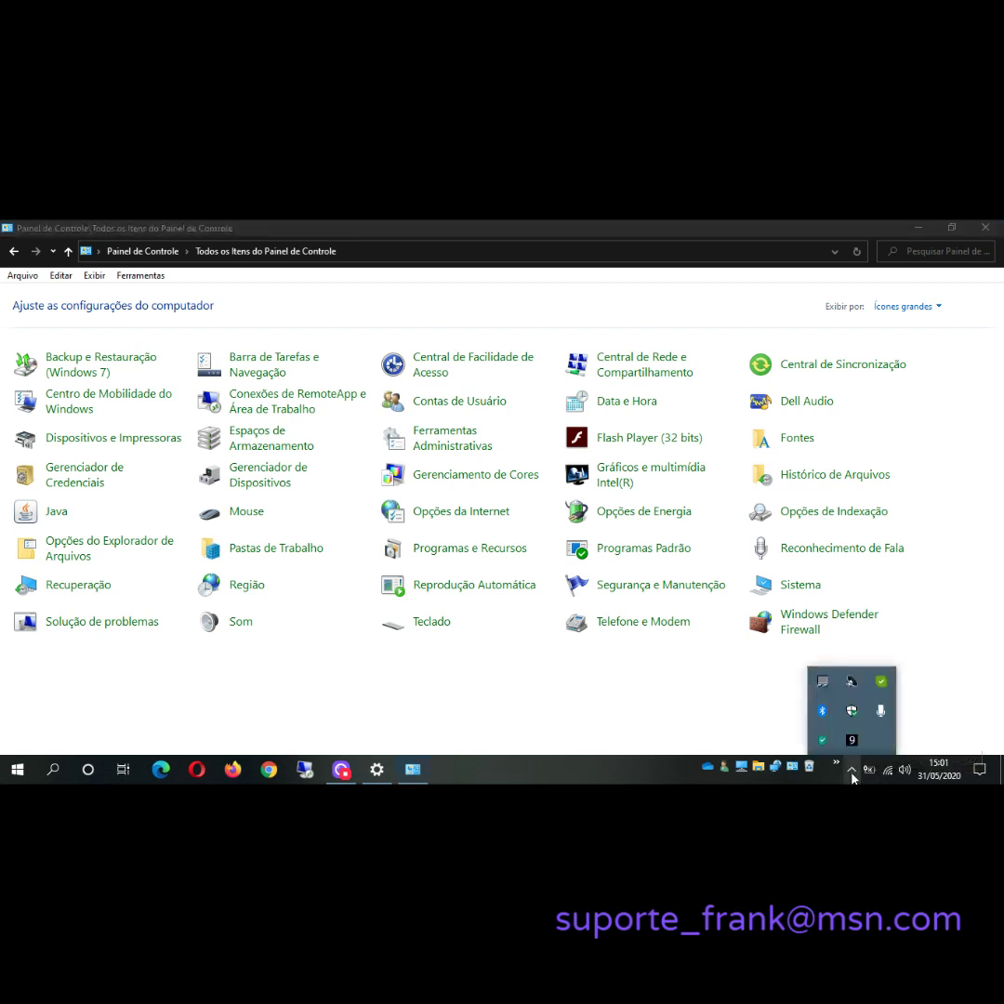
left_click(883, 685)
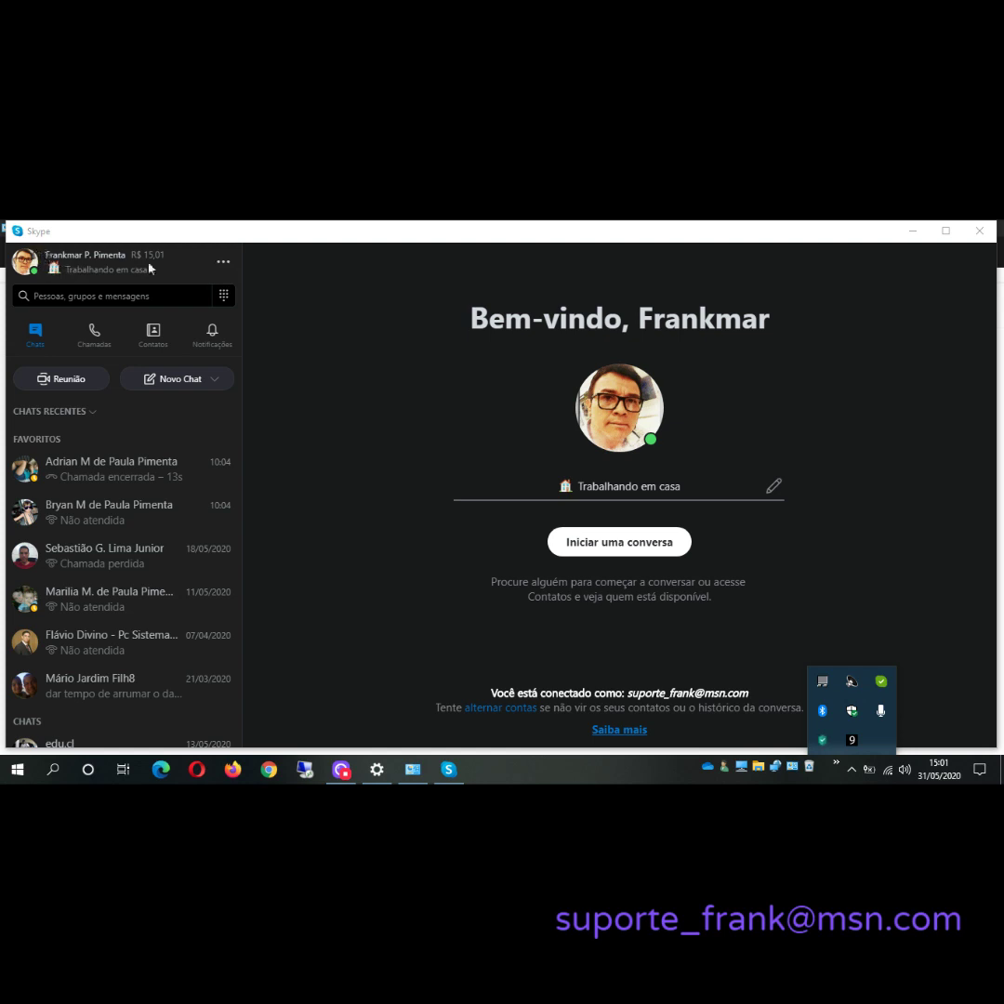
left_click(224, 268)
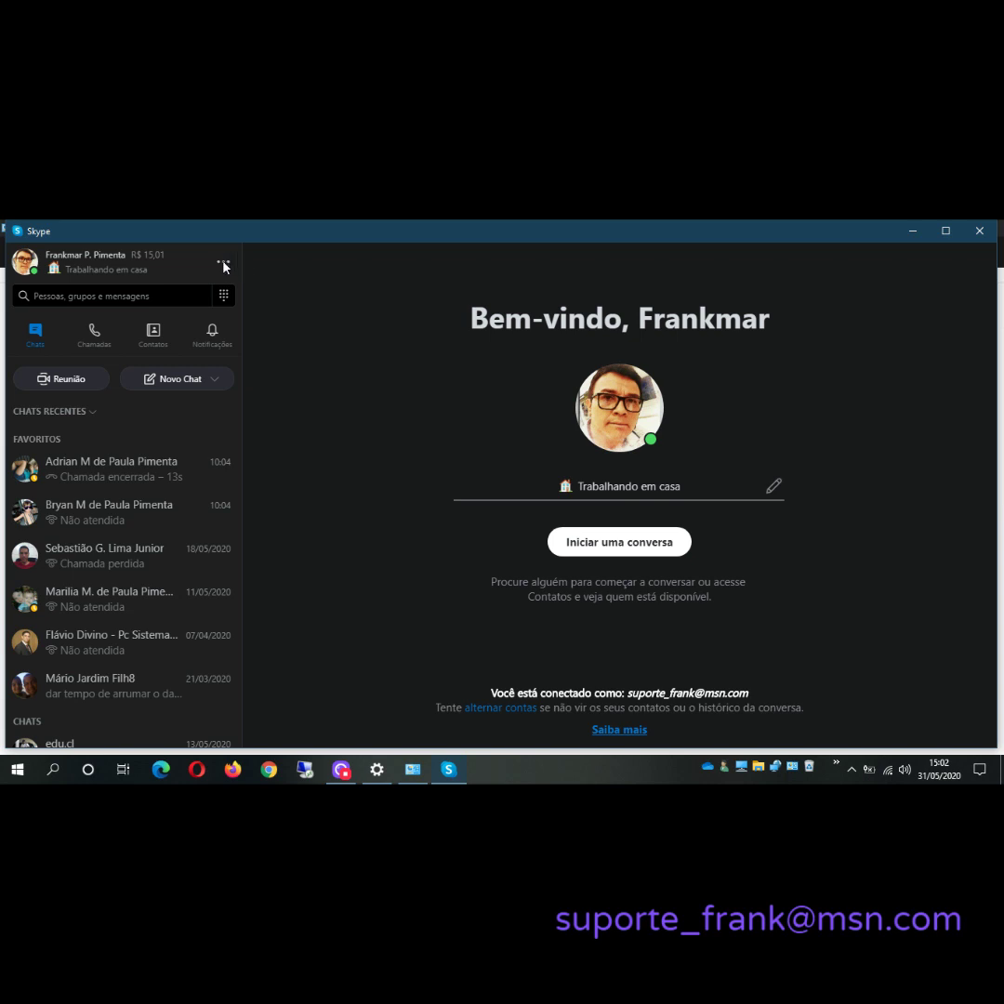
left_click(223, 266)
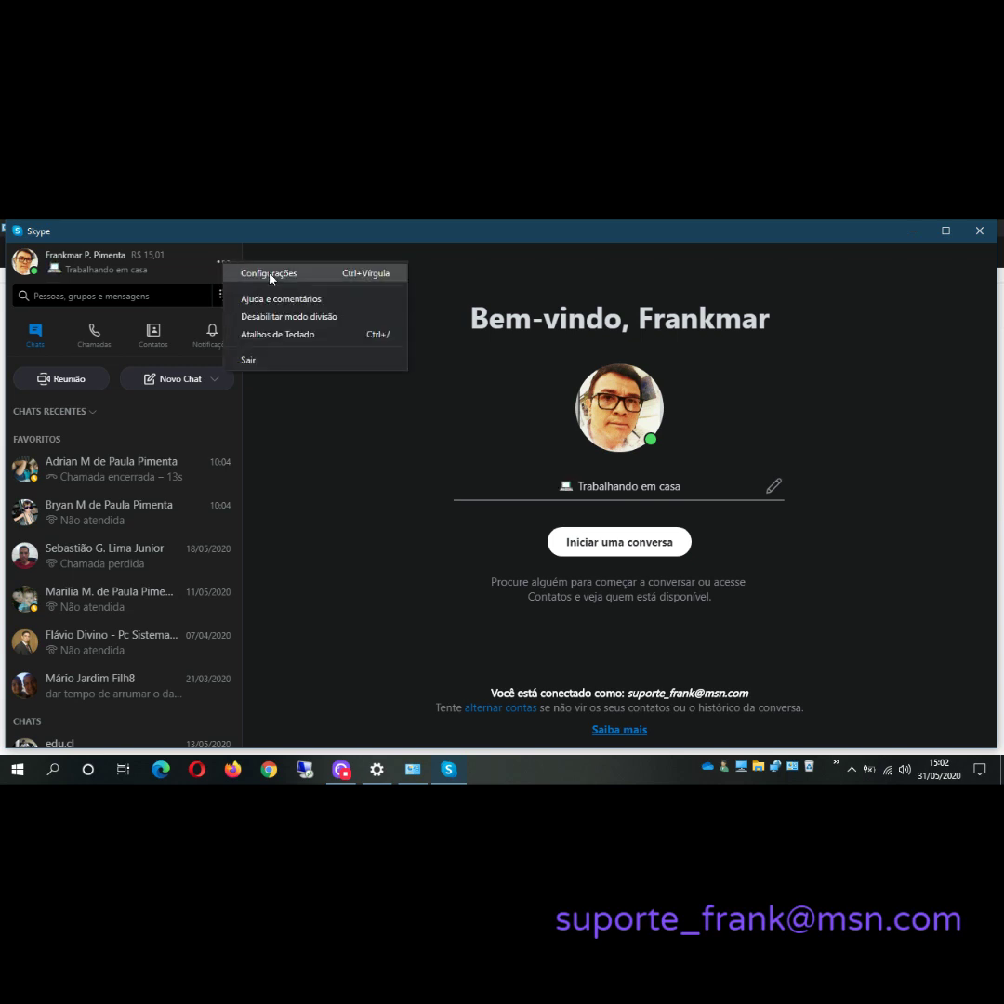
left_click(271, 275)
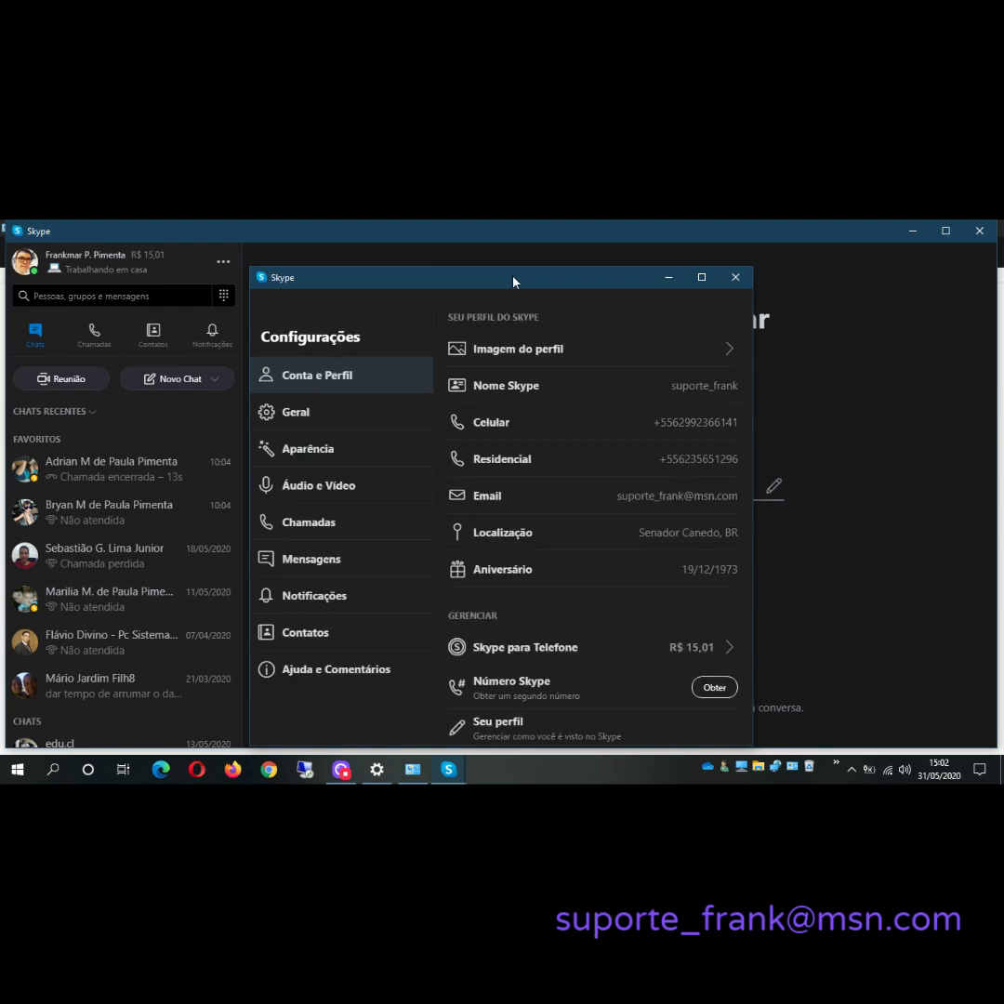
left_click_drag(513, 281, 420, 249)
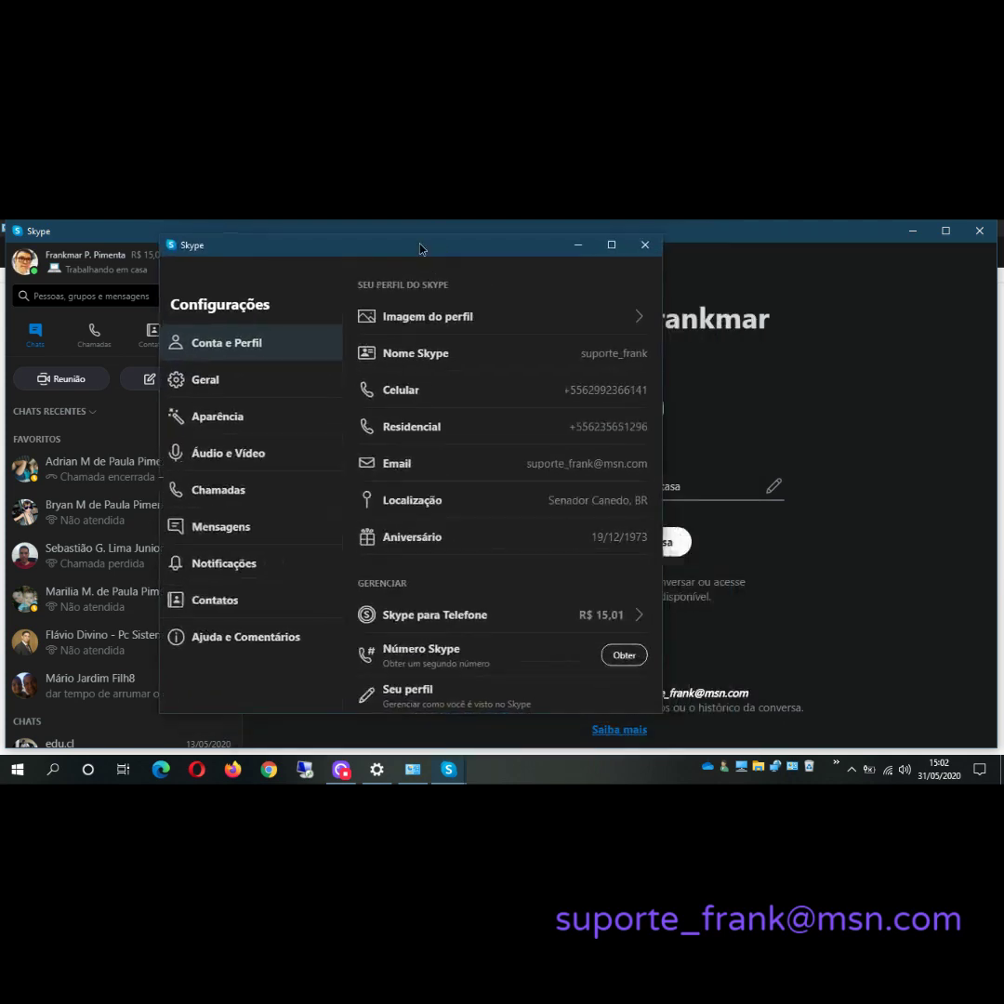
- Open Skype's Áudio e Vídeo settings and view the available devices for Microfone without changing the selection
left_click(213, 462)
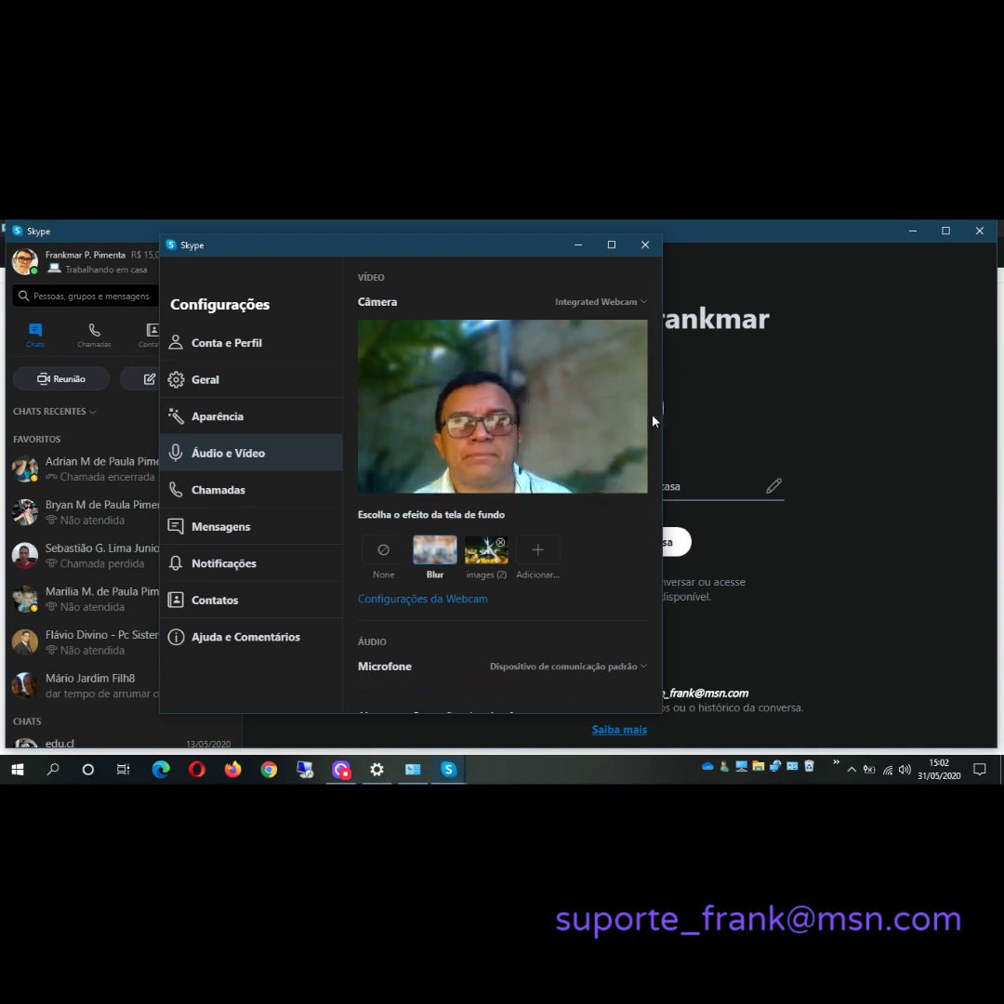
mouse_move(655, 421)
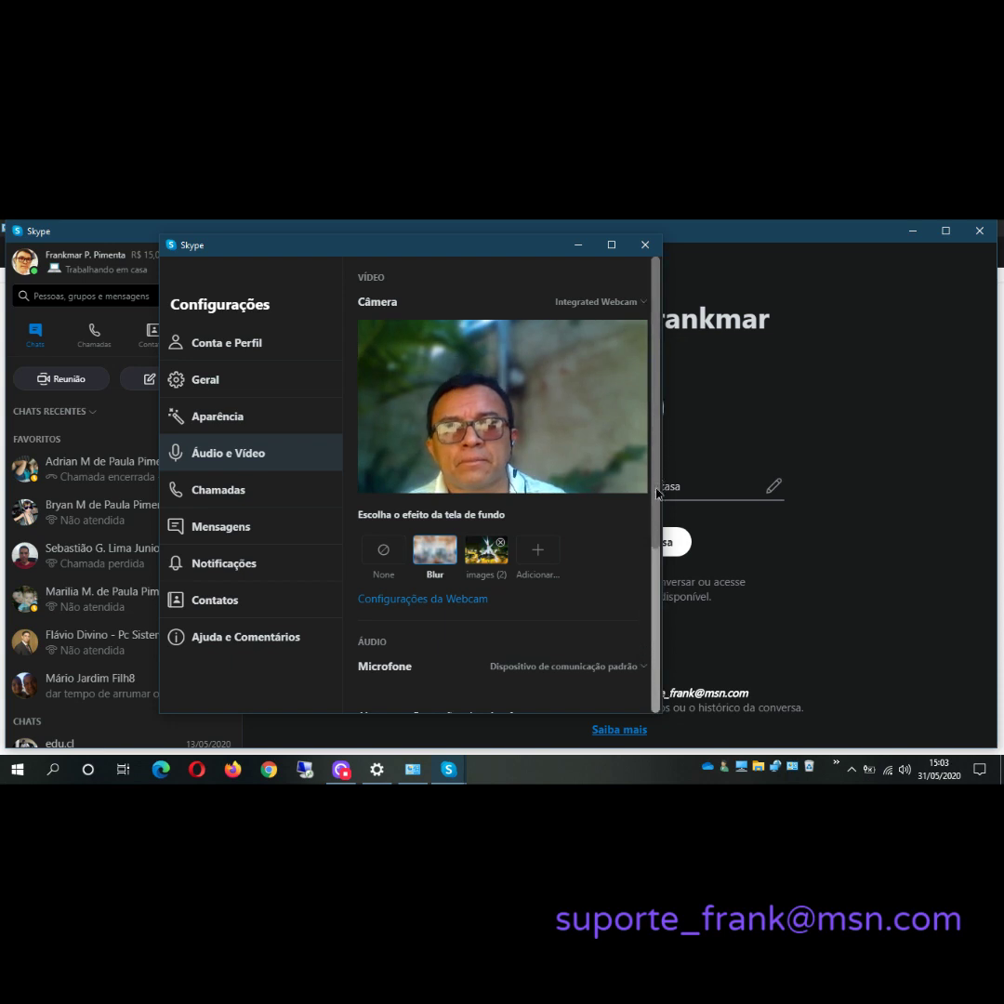
scroll(655, 538, "down", 2)
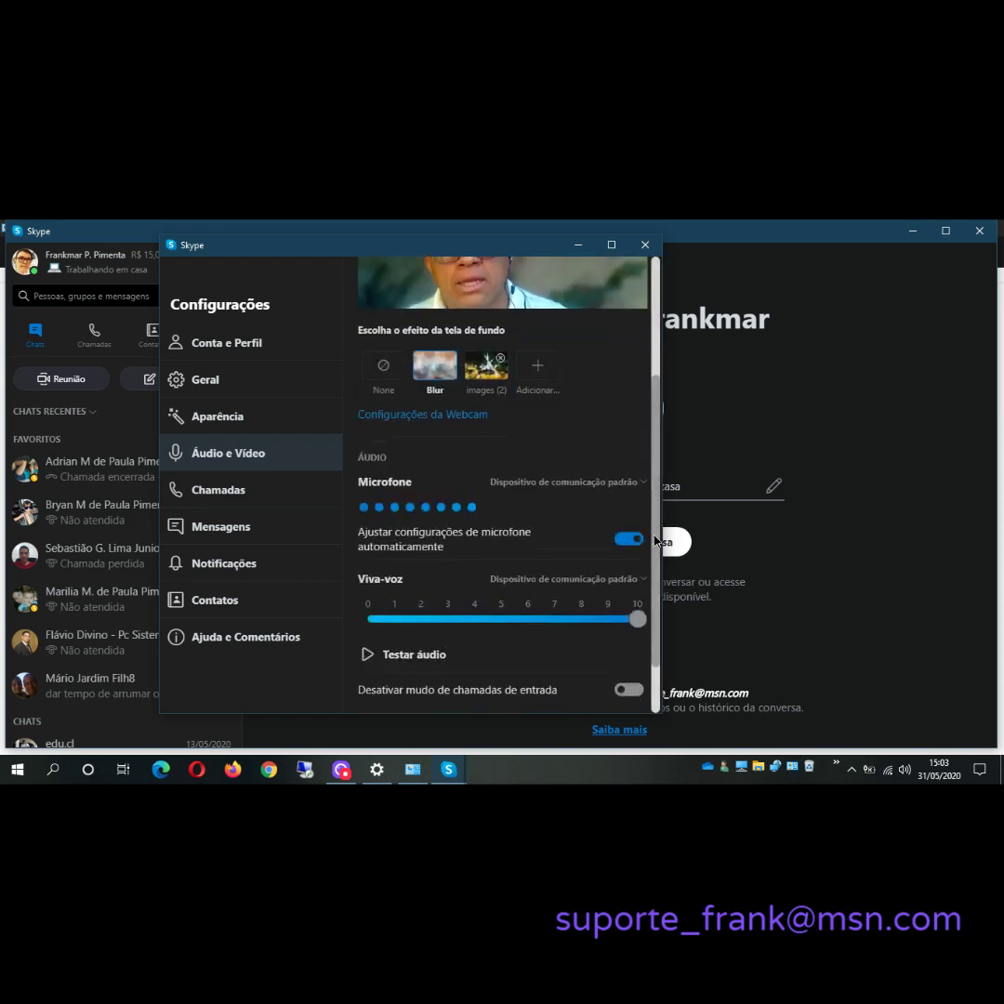
left_click_drag(656, 539, 656, 587)
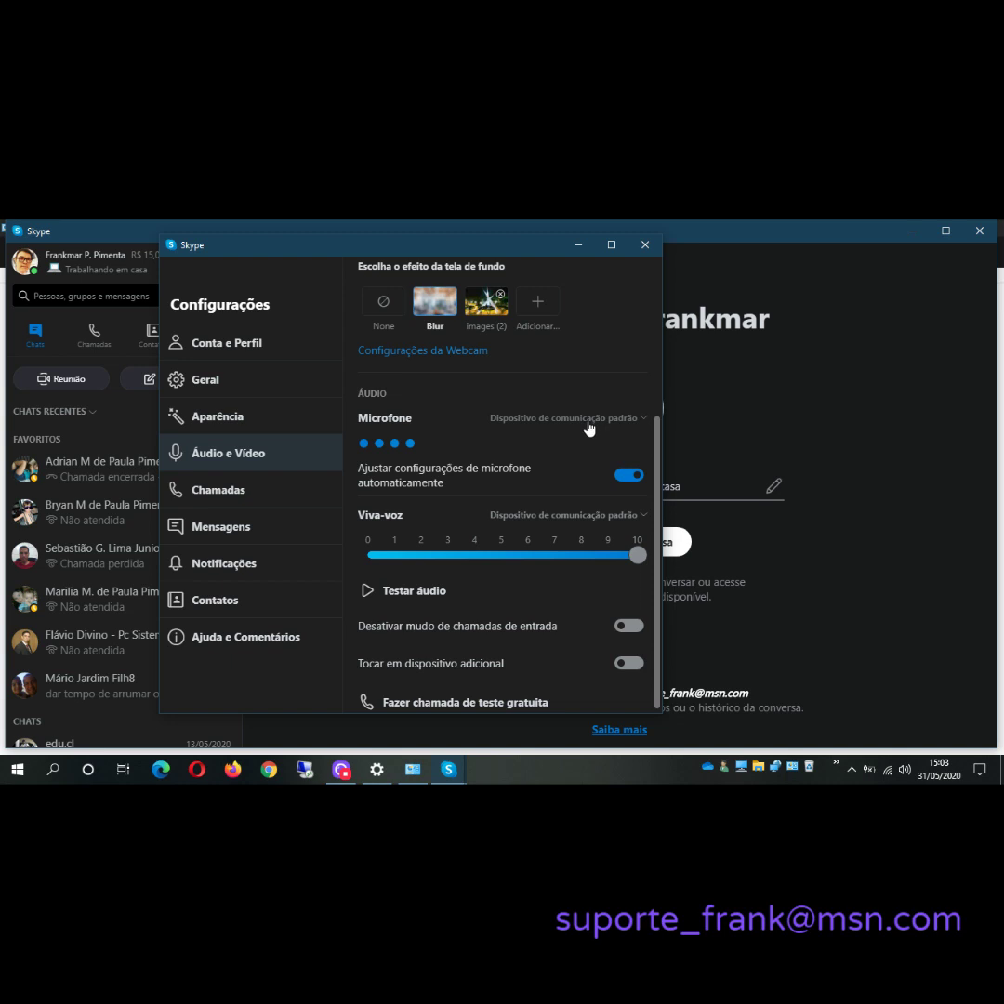
left_click(642, 423)
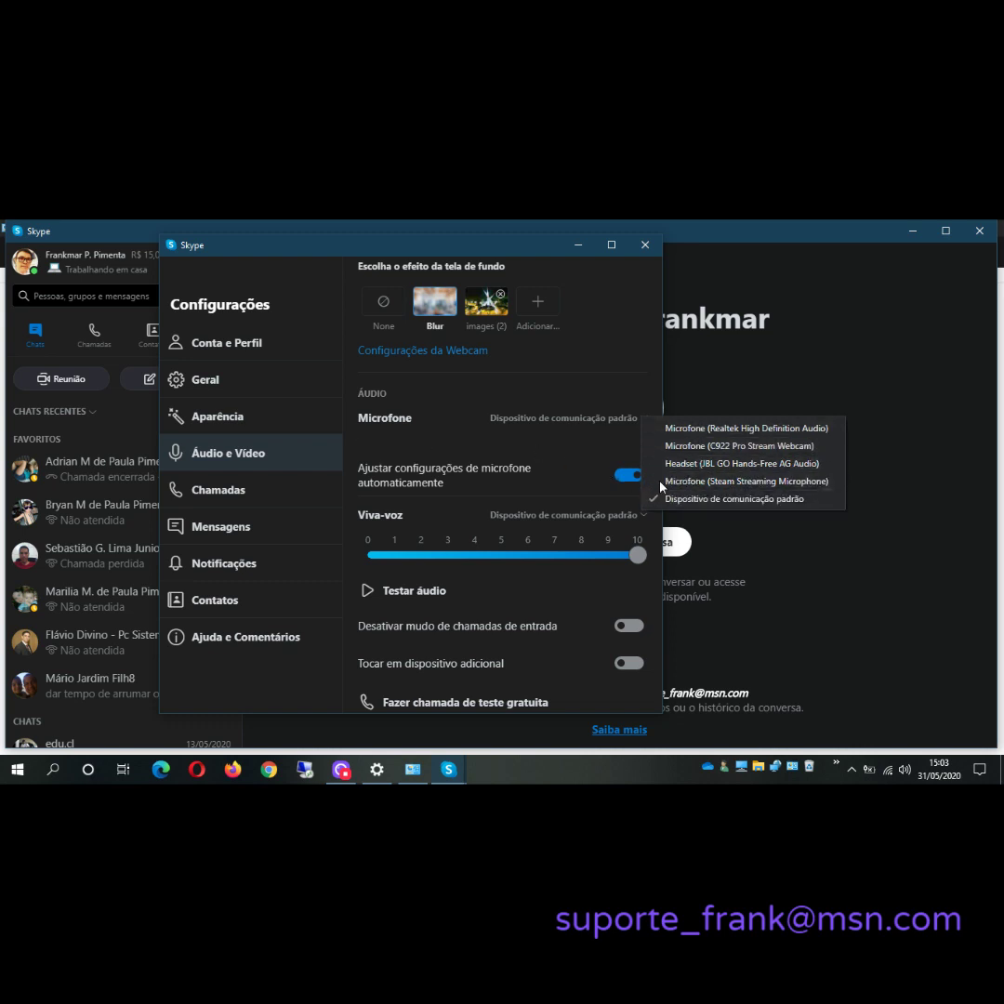
left_click(599, 389)
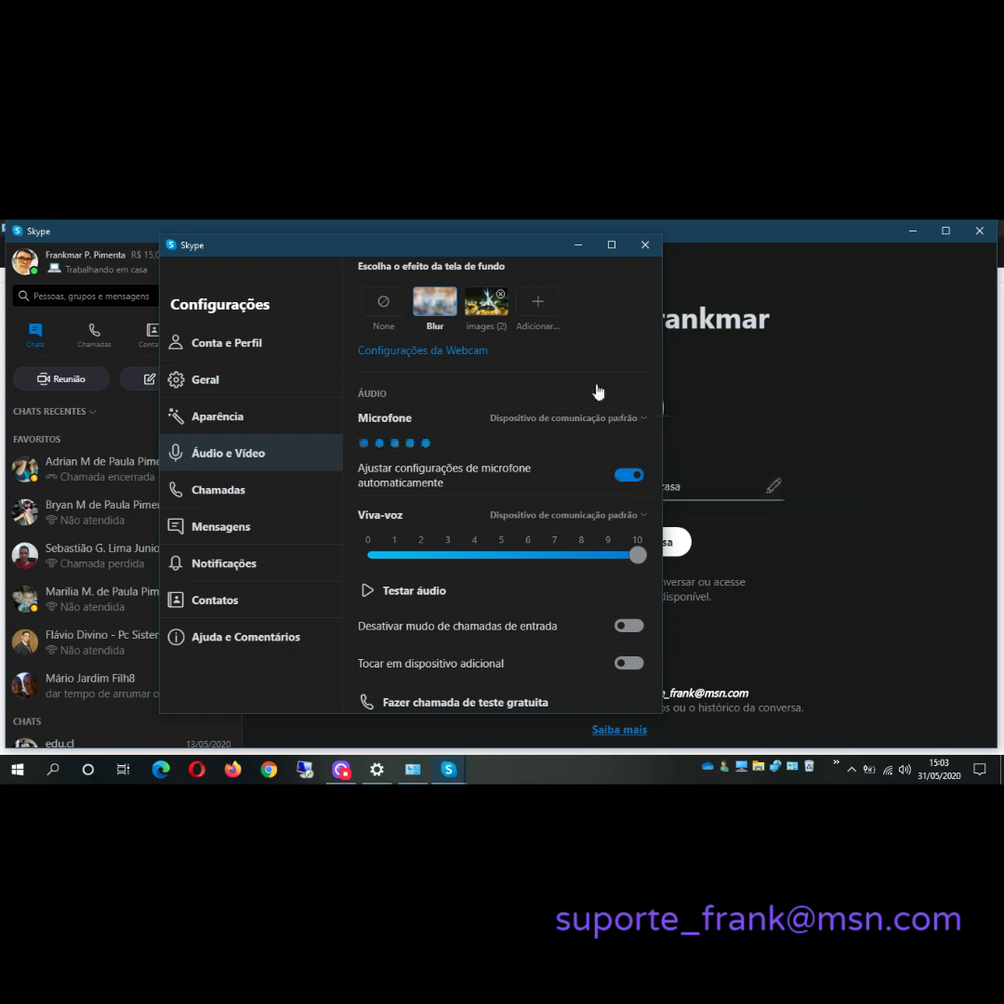
- View the available Viva-voz output devices without changing the selection, and close the Skype settings and main window
left_click(633, 517)
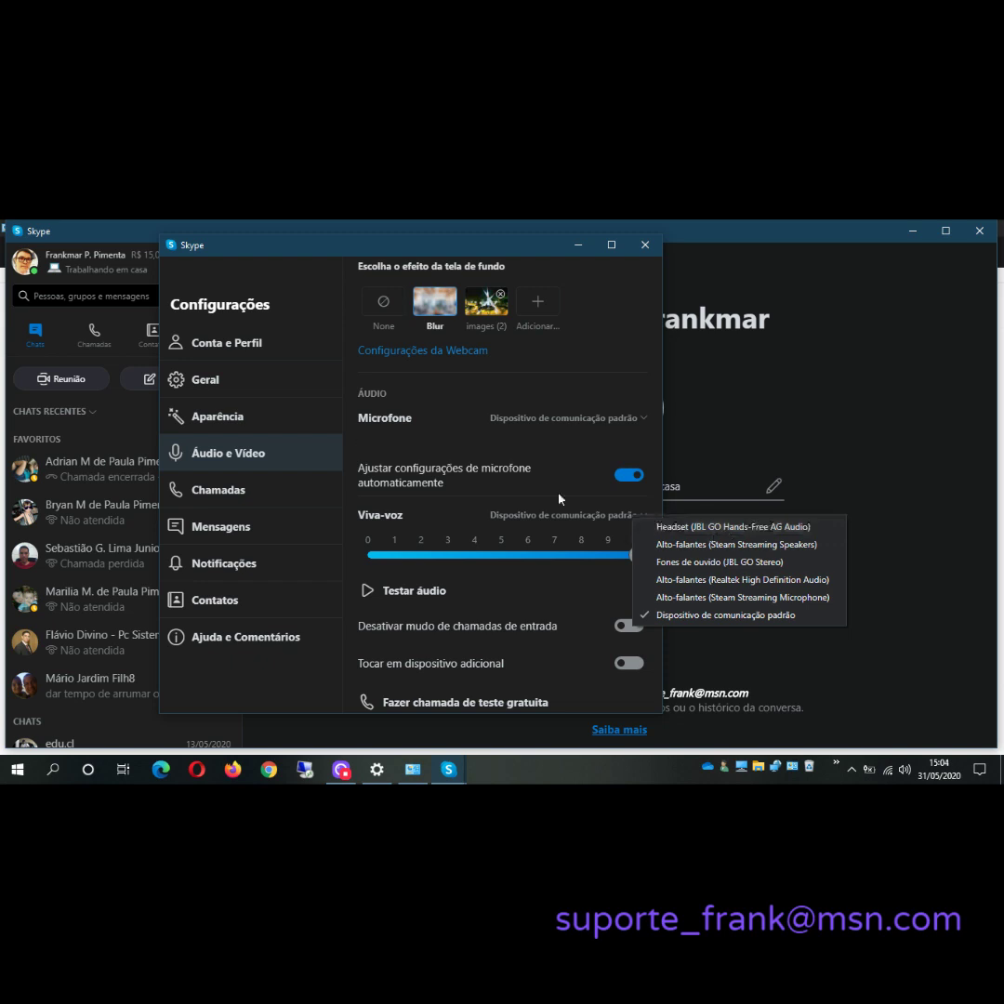
left_click(507, 497)
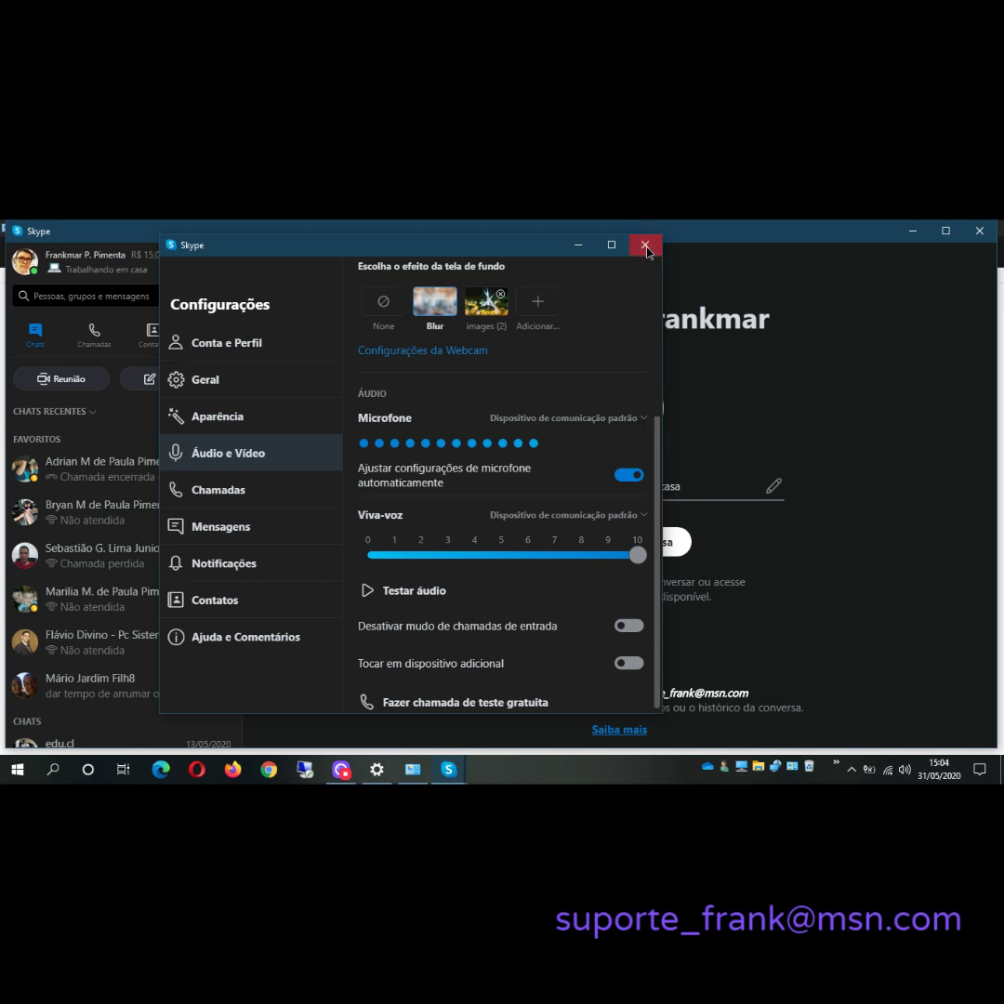
scroll(545, 372, "up", 3)
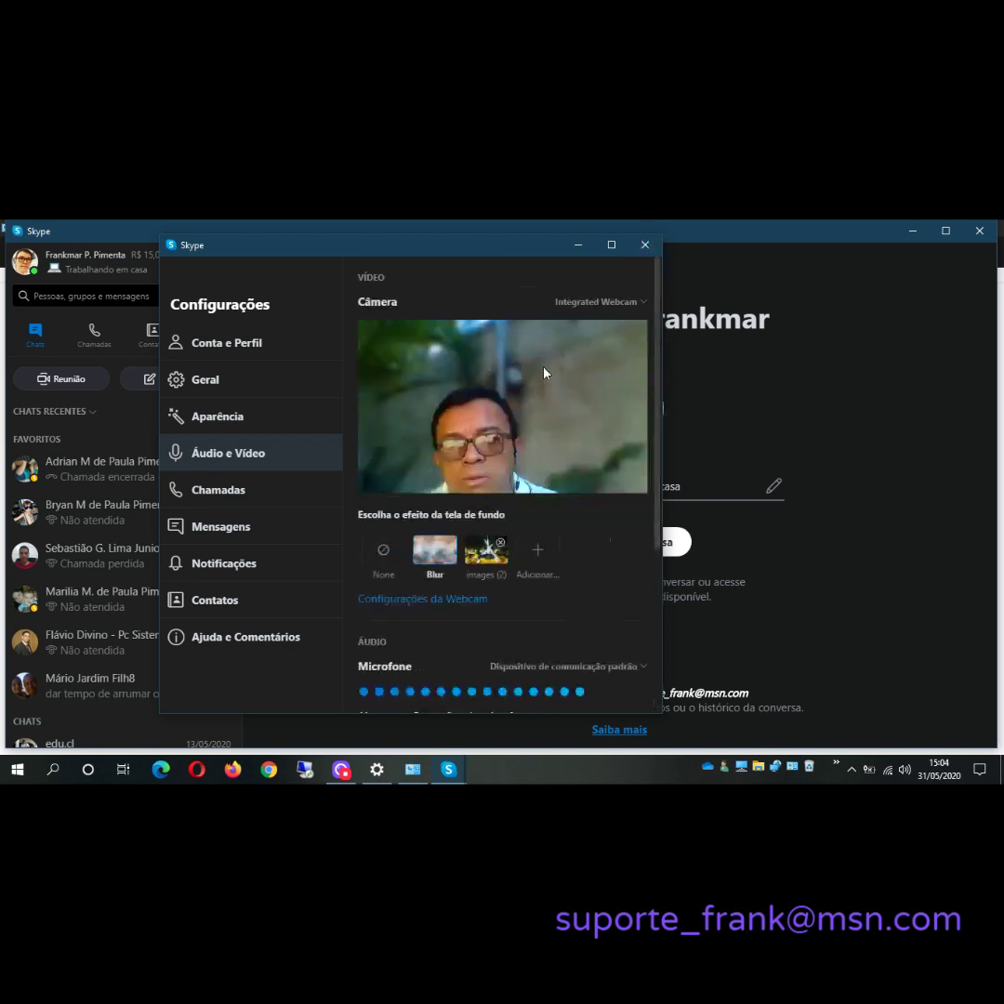
left_click(645, 244)
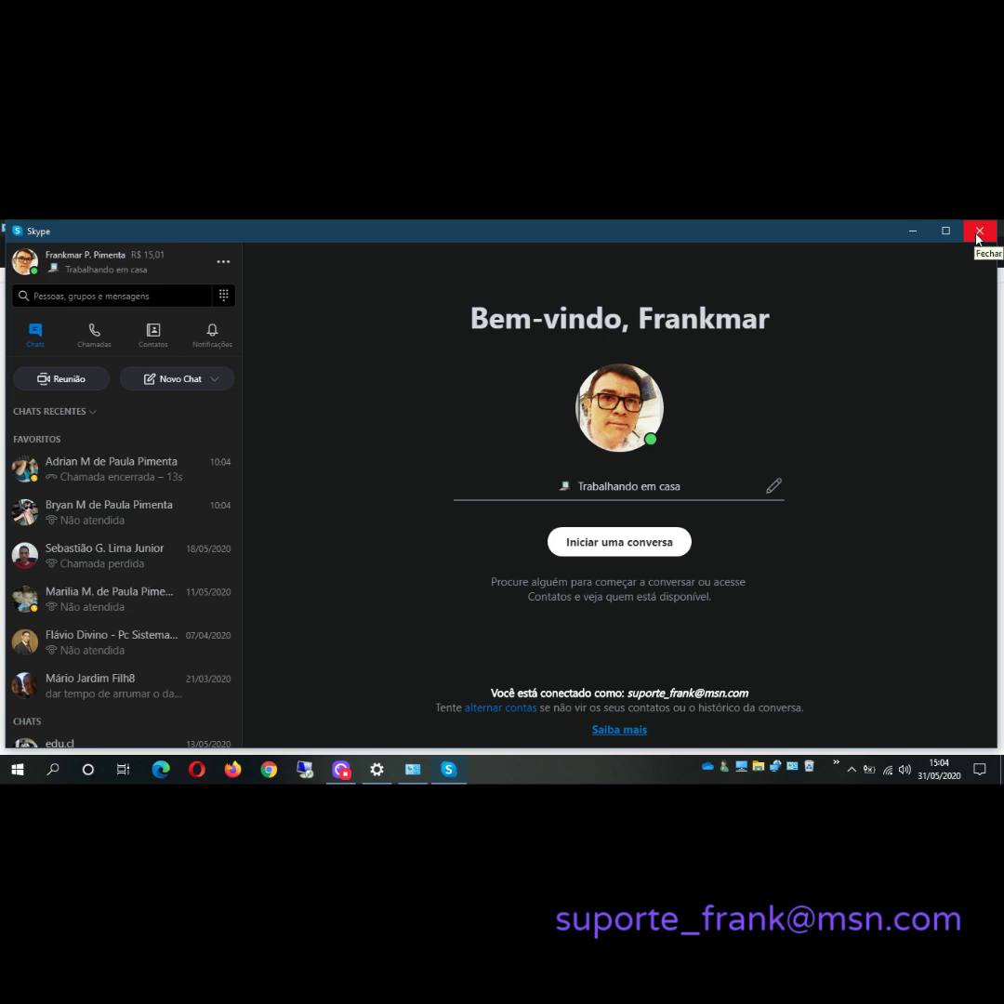
left_click(978, 238)
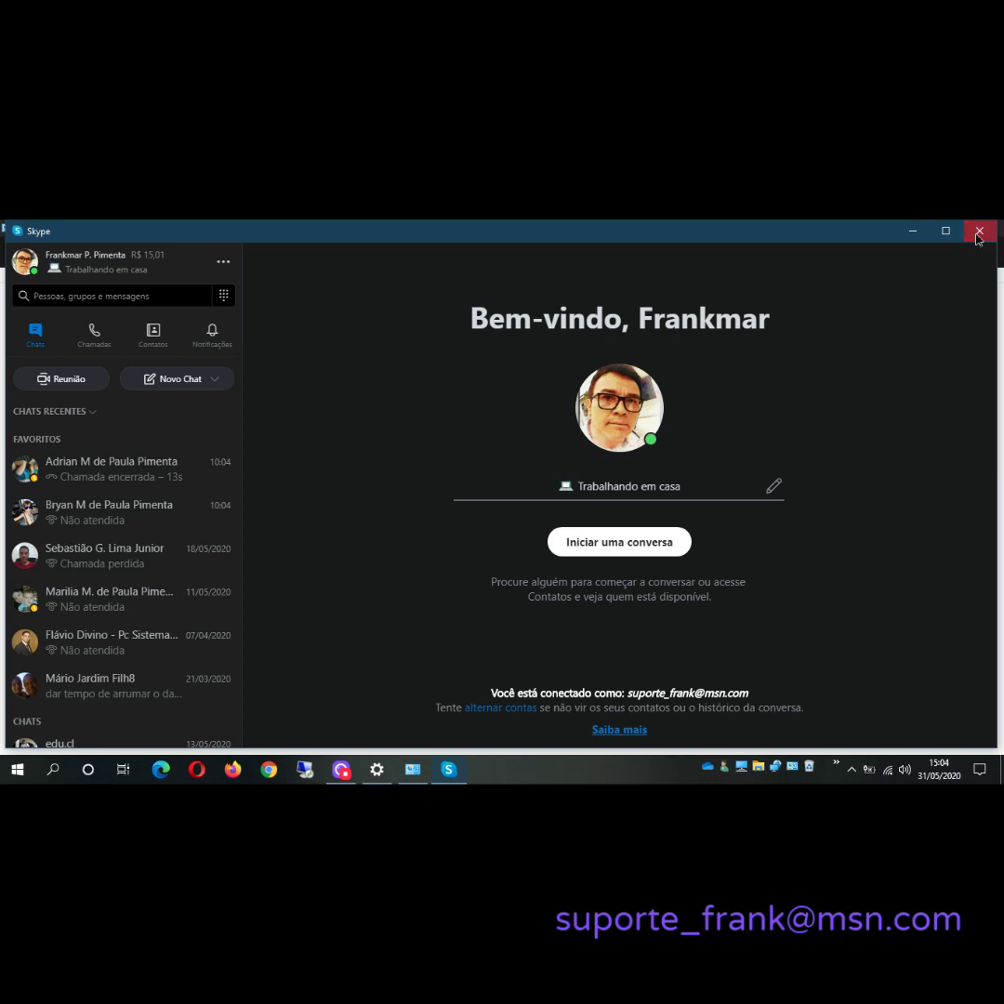
- Switch to the Opera browser and try to load duo.google.com
left_click(197, 770)
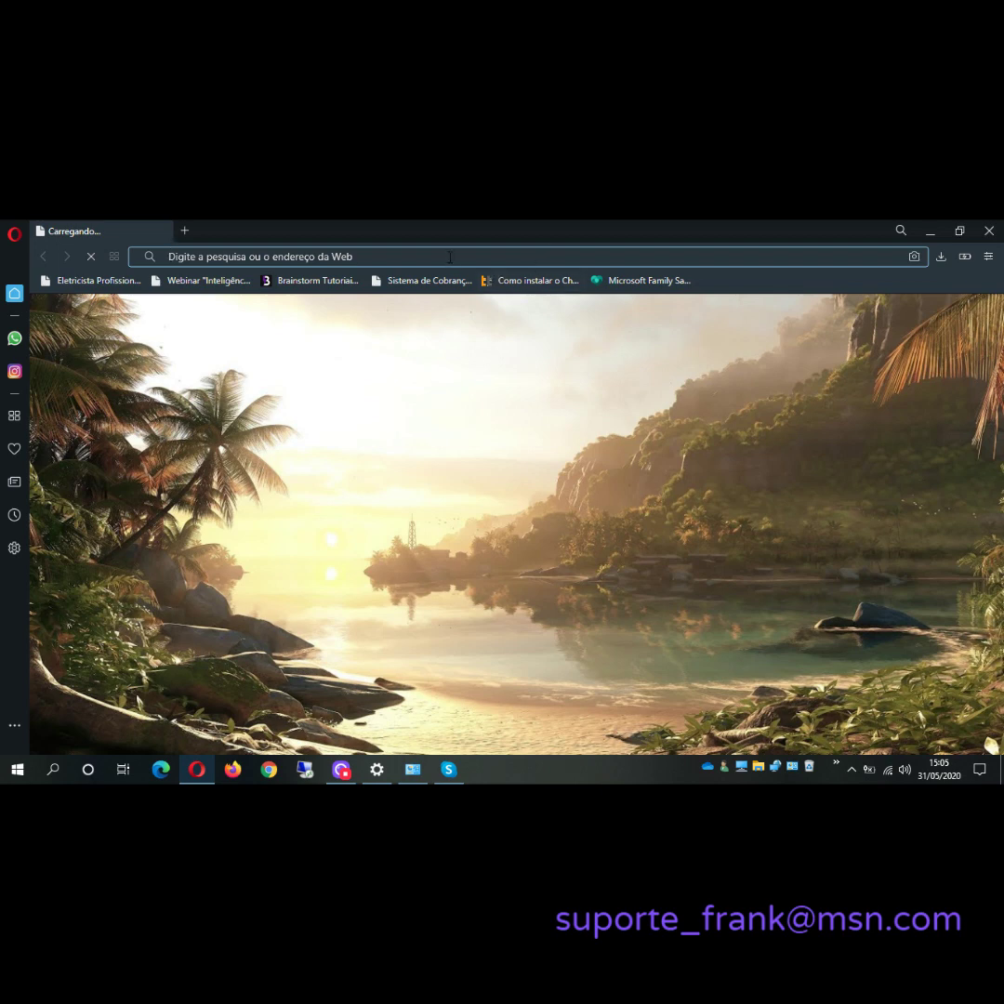
type("google")
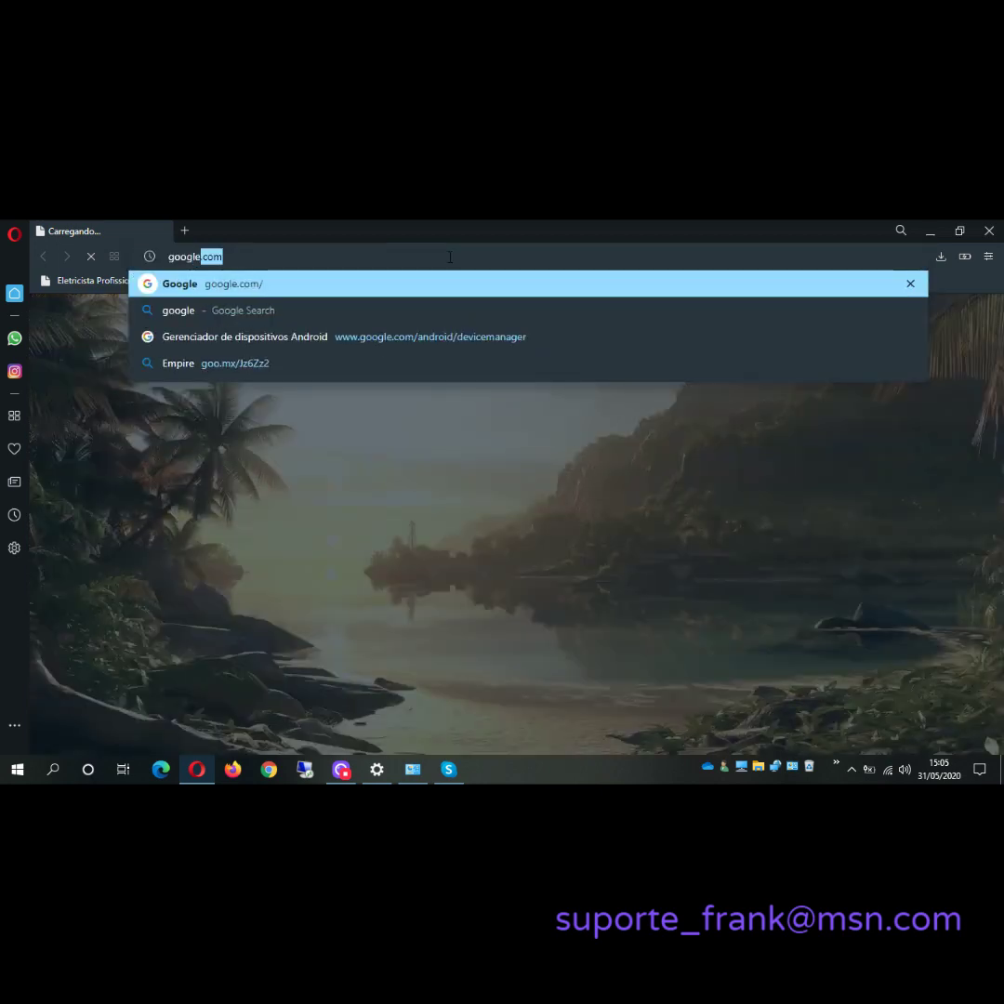
key("BackSpace")
key("BackSpace")
key("BackSpace")
key("BackSpace")
key("BackSpace")
key("BackSpace")
key("BackSpace")
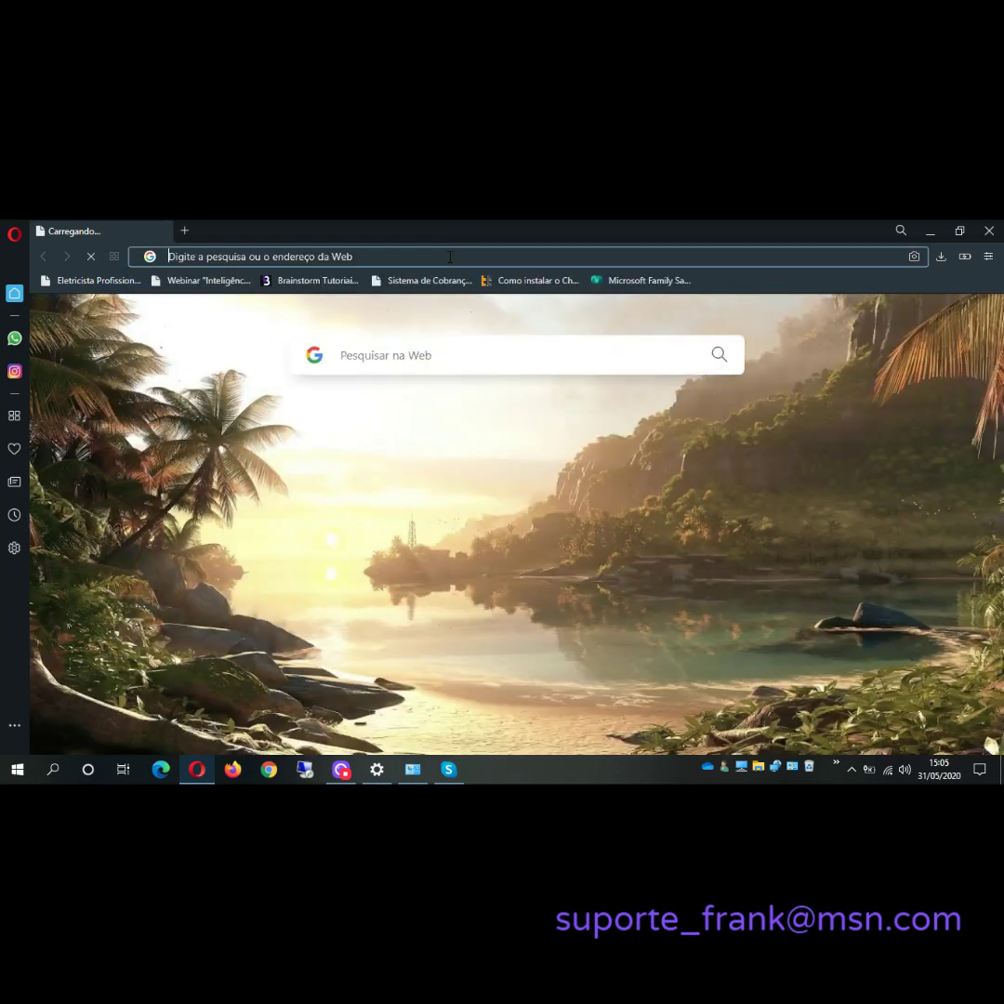
type("duo")
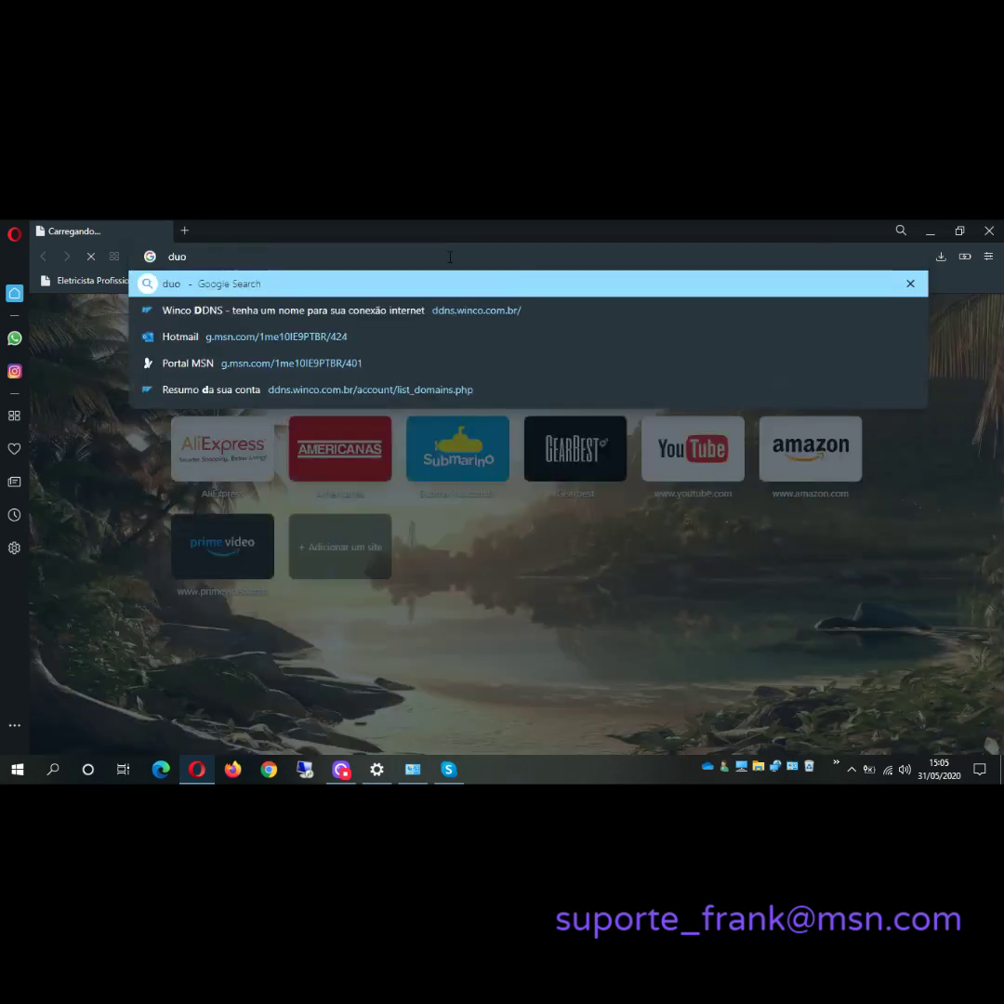
type(".")
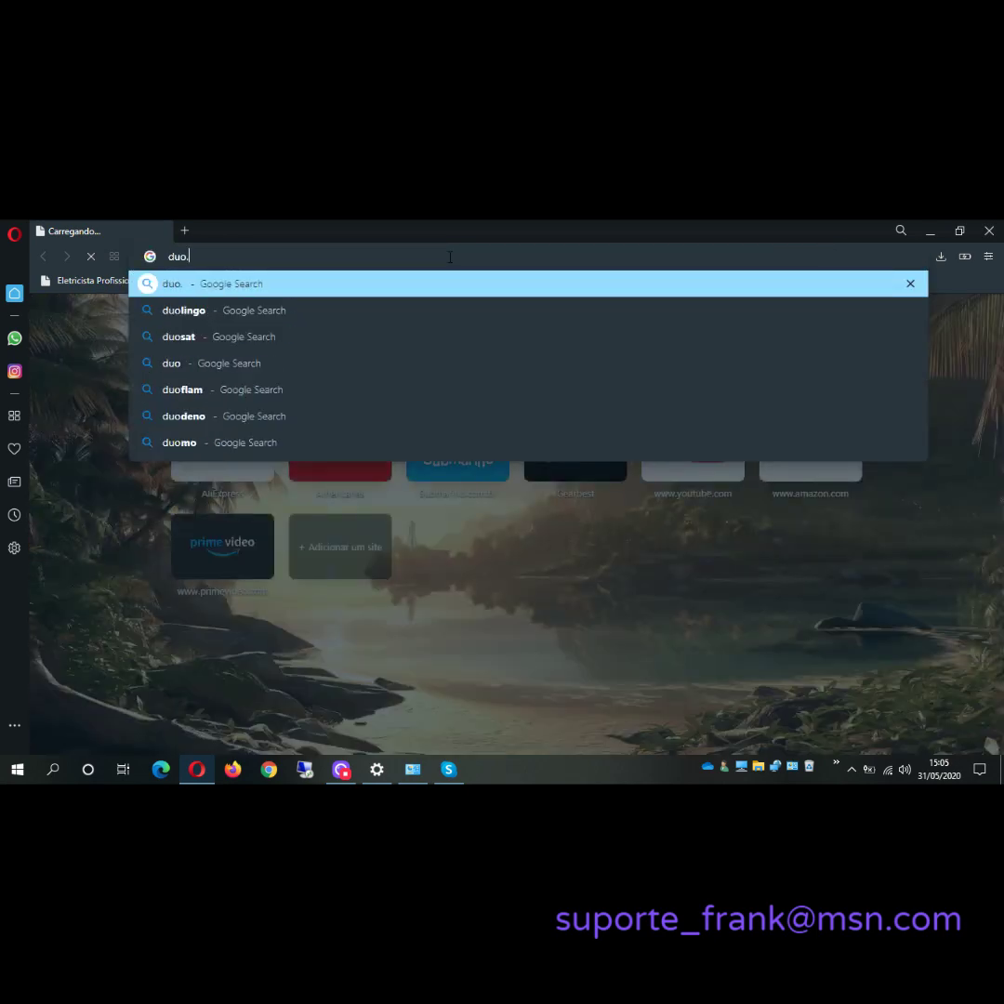
type("google.com")
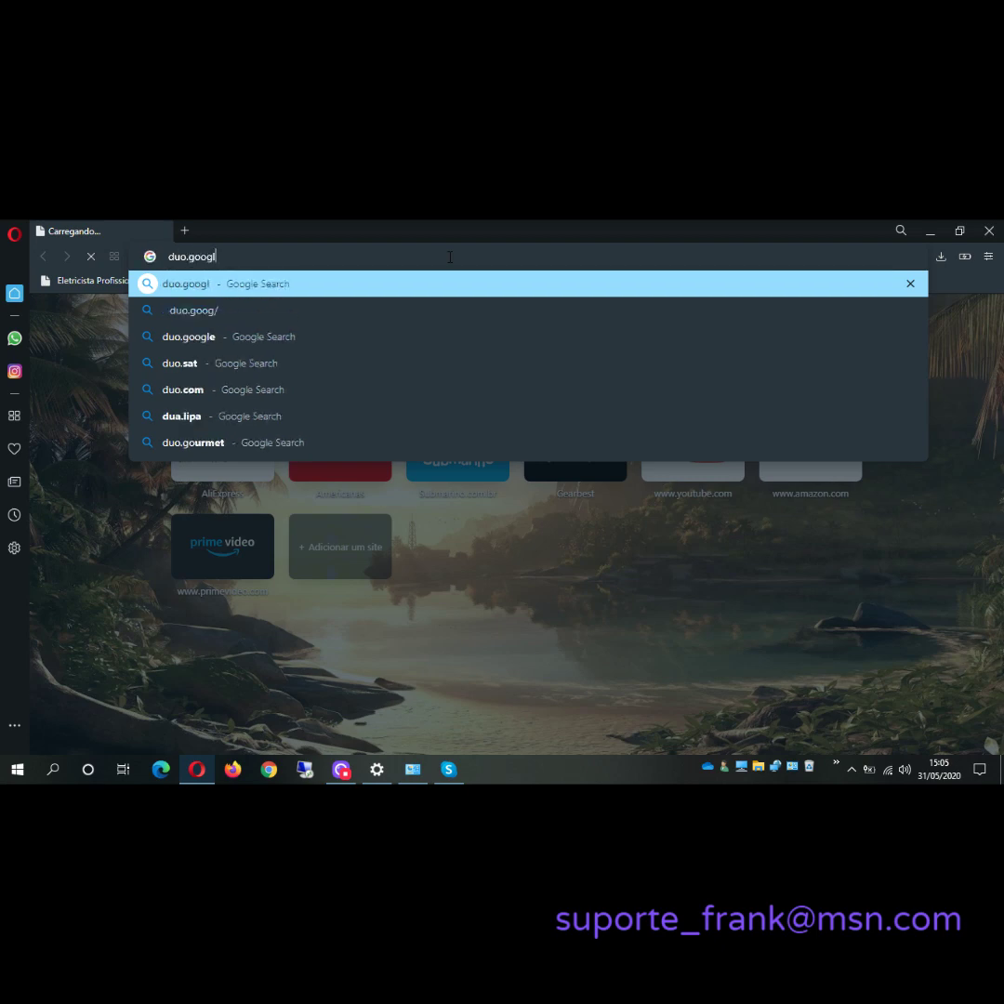
key("Return")
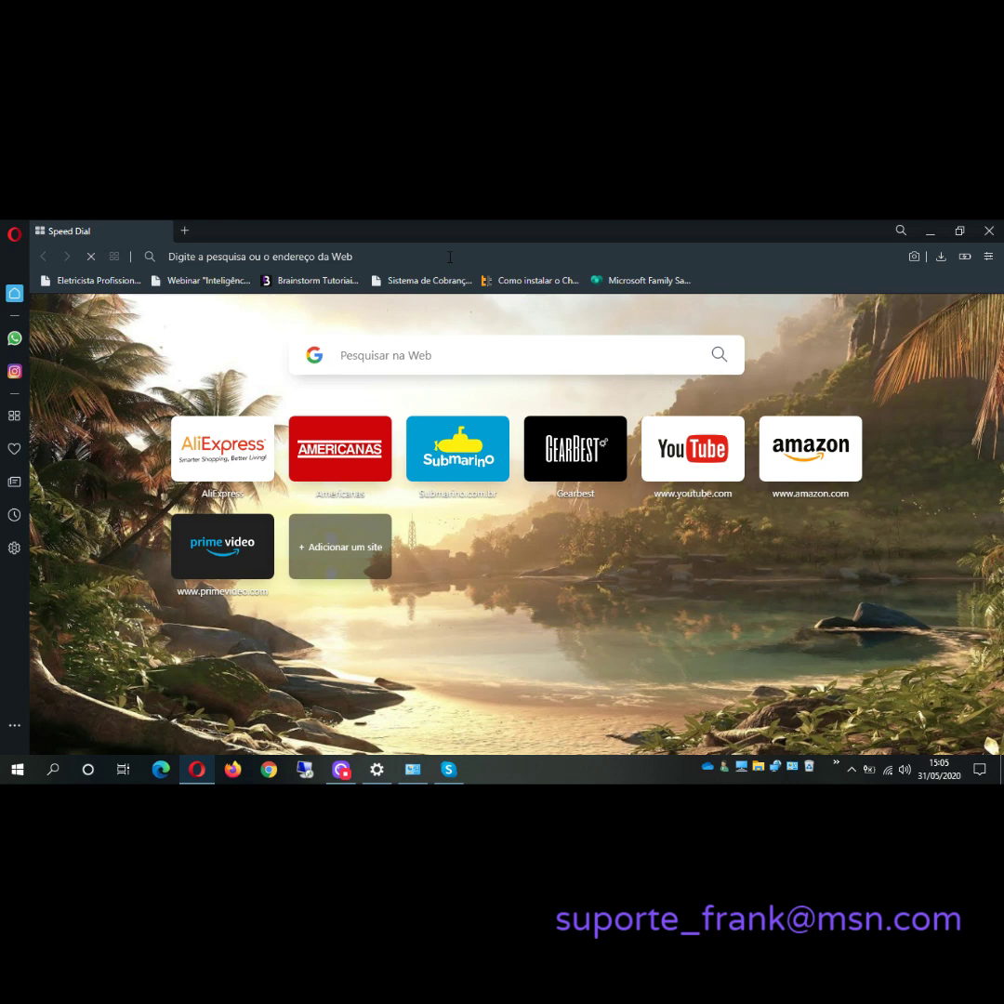
- Search the web for "google duo" and open the Google Duo about page
left_click(450, 257)
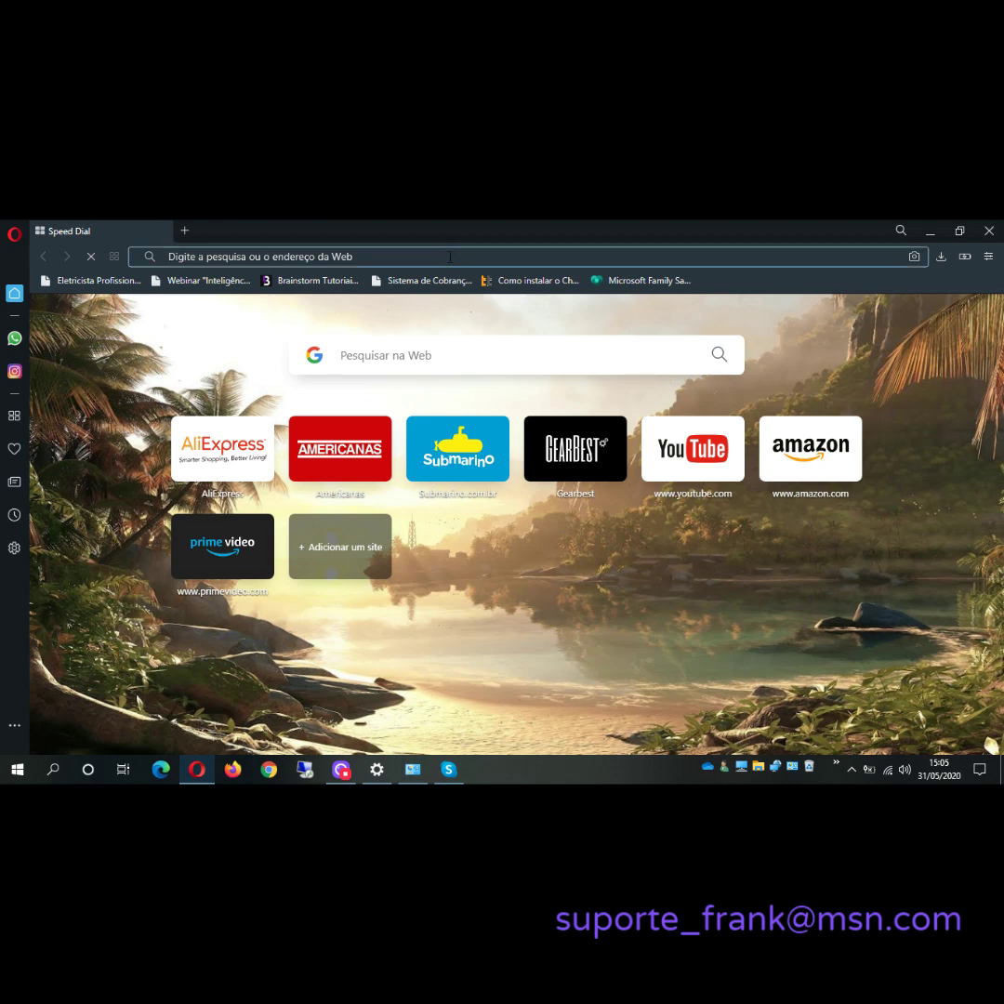
type("go")
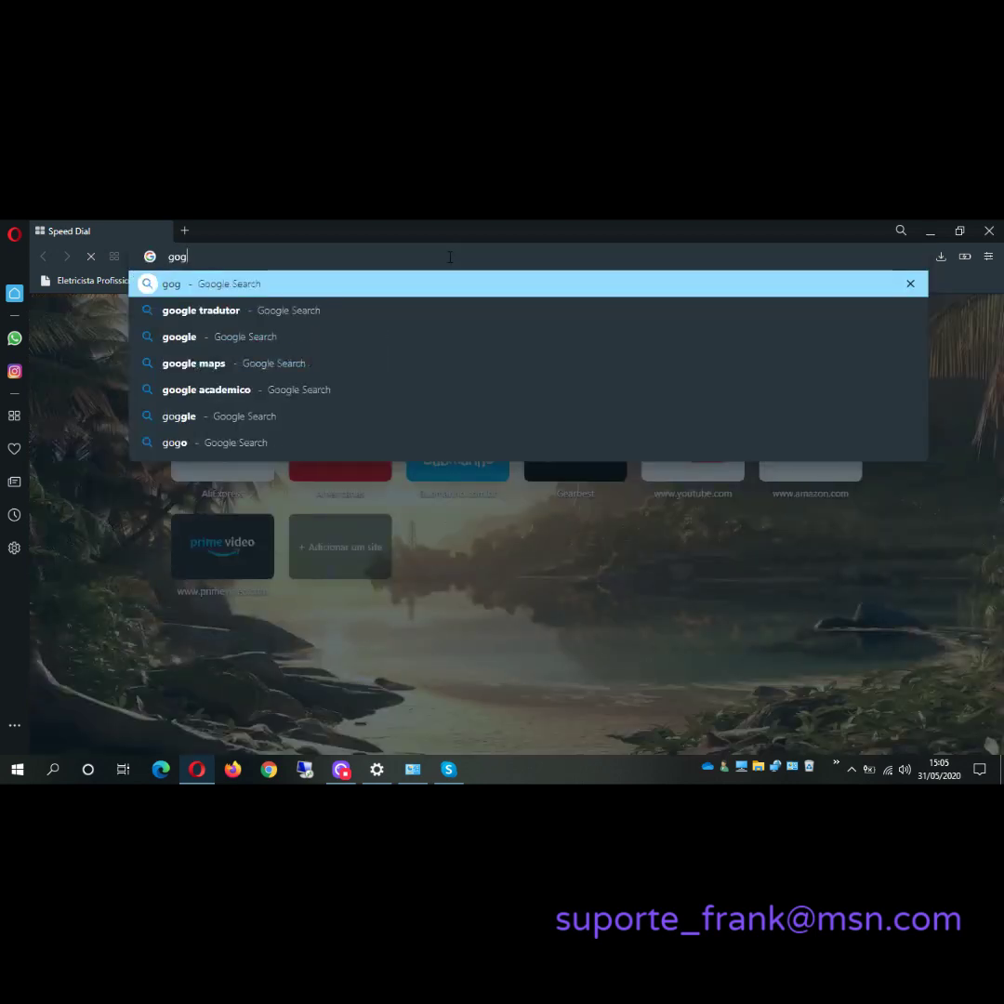
type("ogle duo")
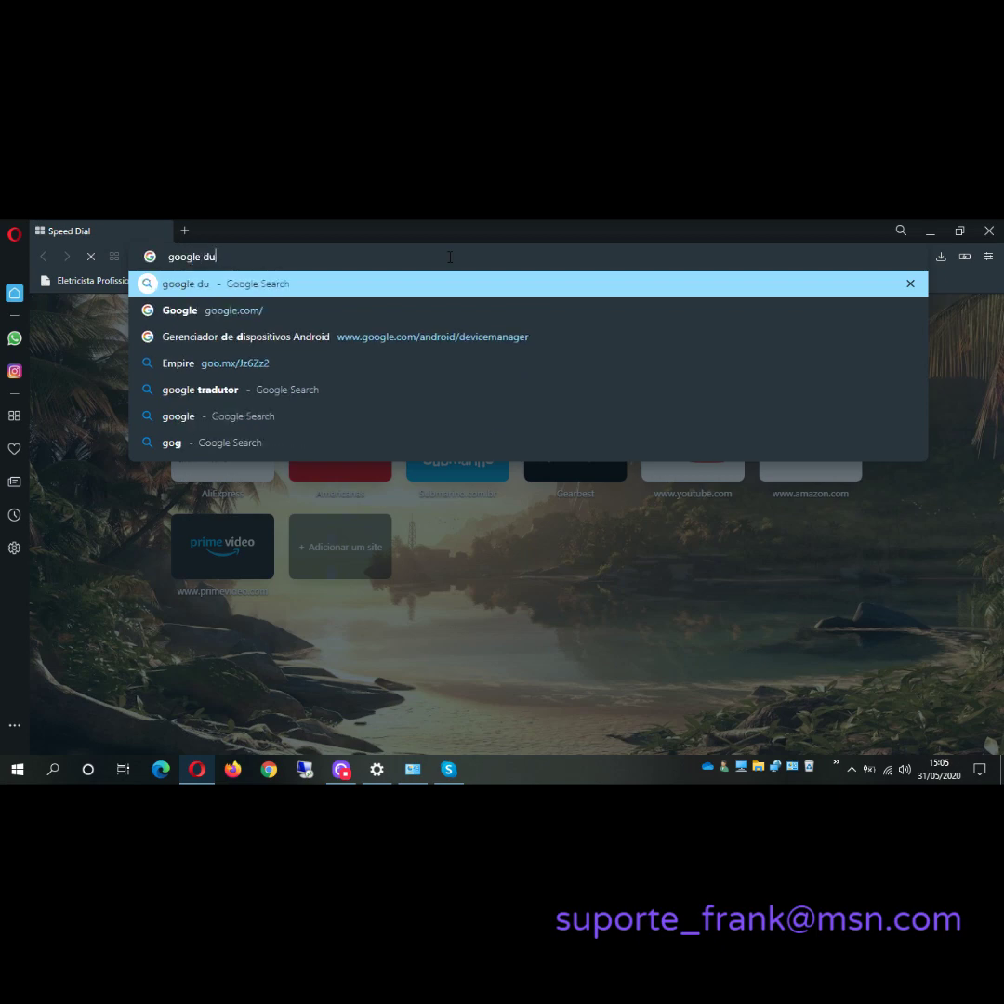
key("Return")
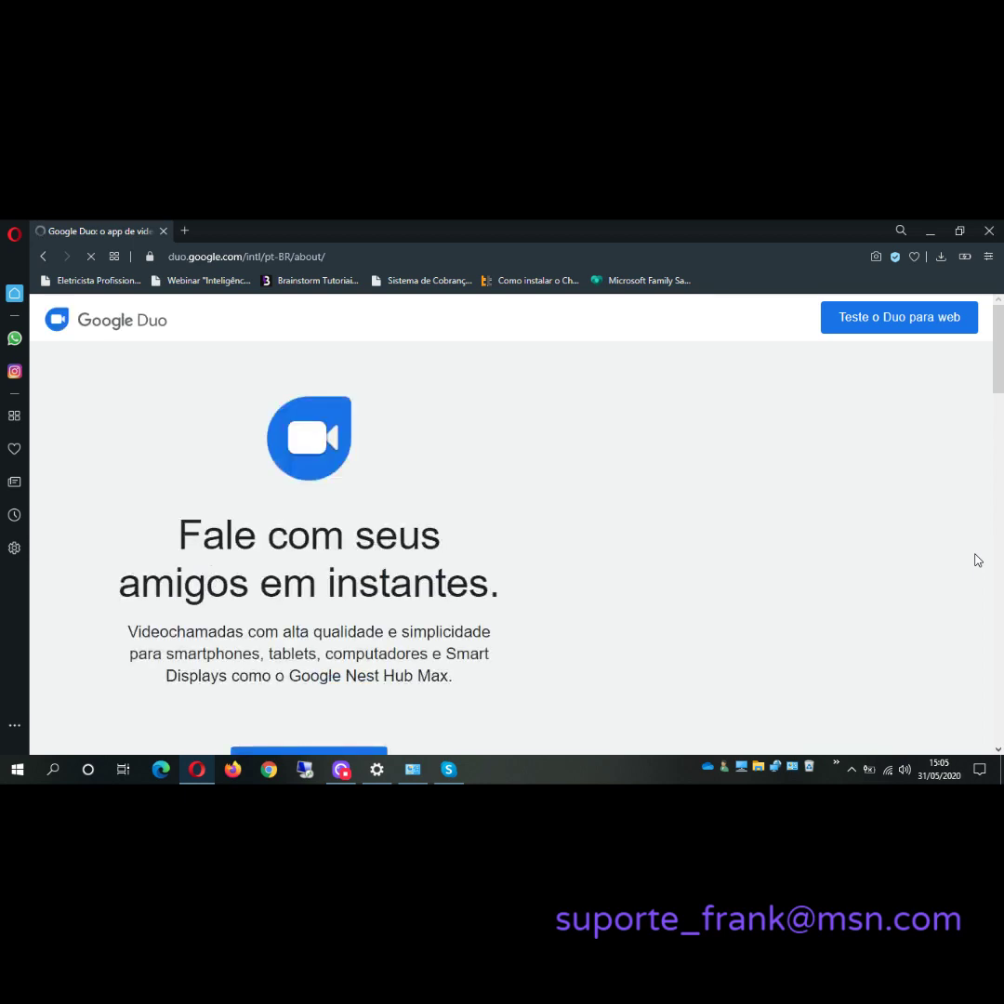
- Launch the web version of Google Duo and close the page that introduces the app
left_click(907, 318)
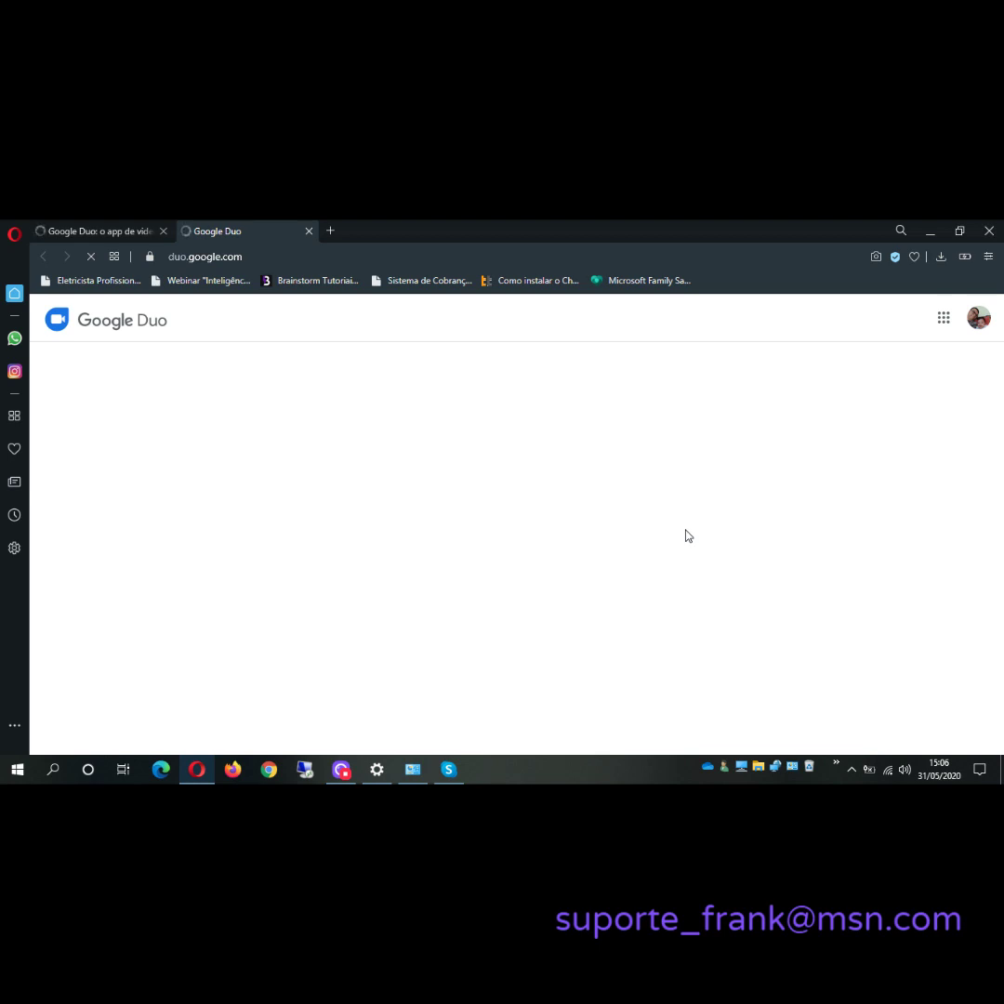
left_click(111, 231)
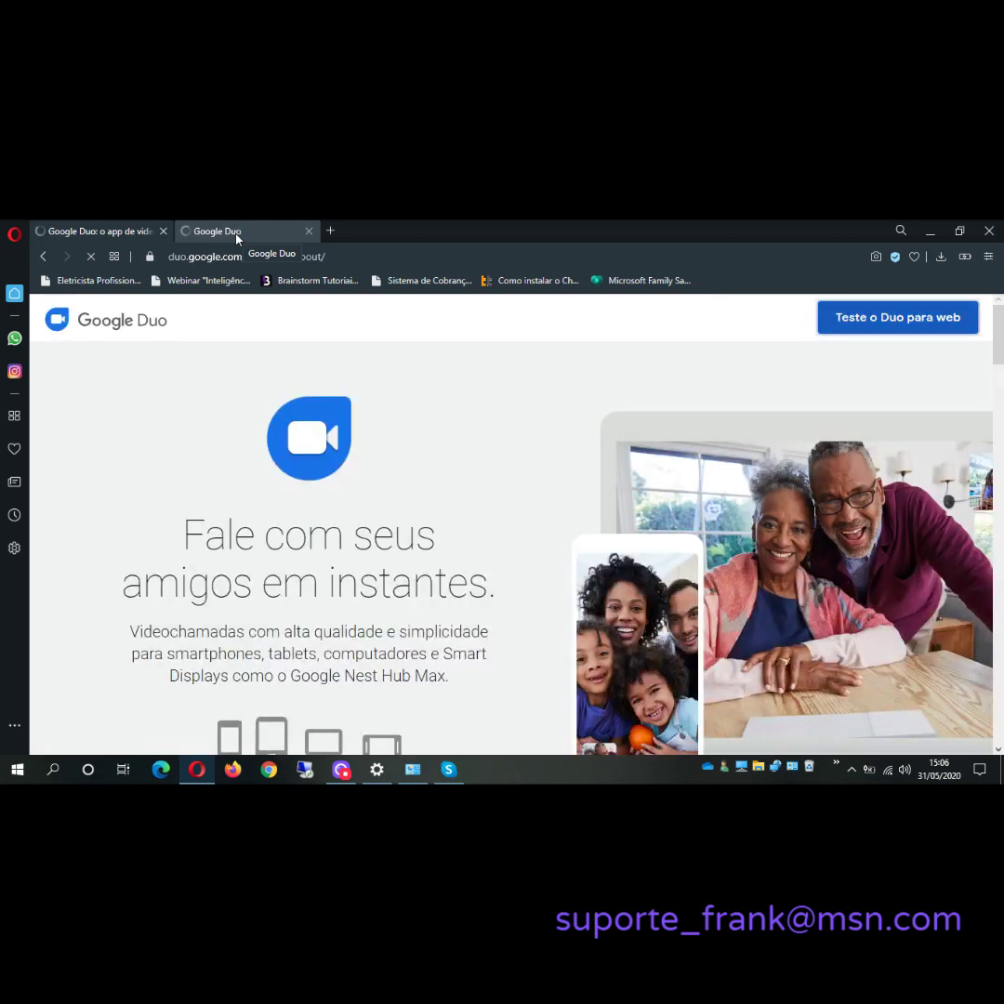
left_click(235, 232)
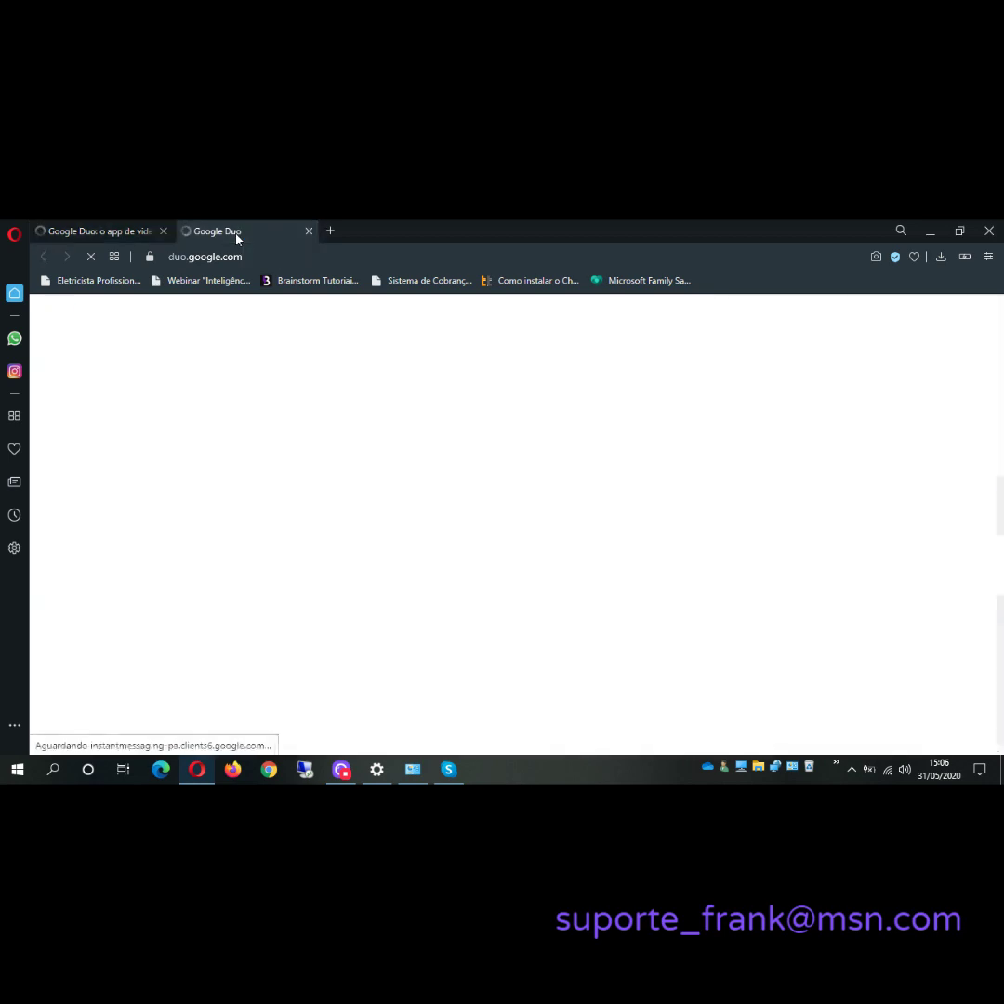
left_click(165, 232)
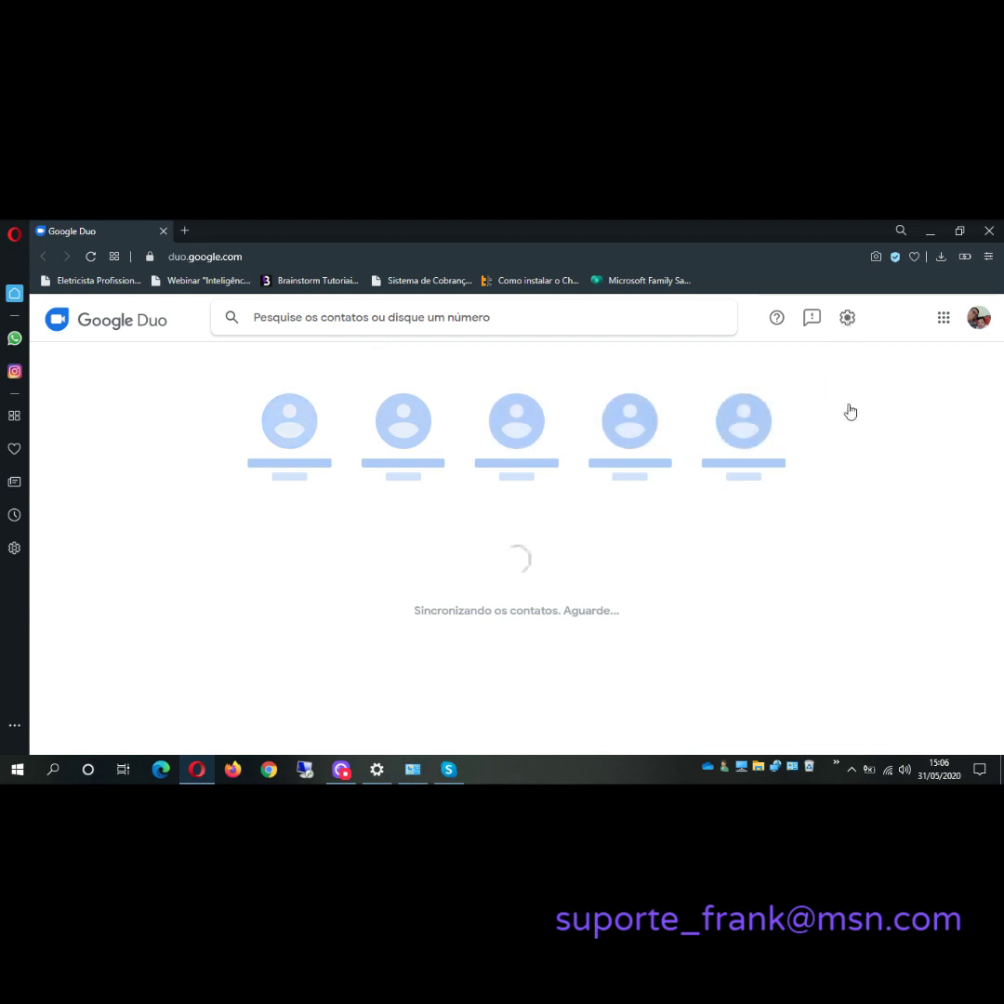
- Open the audio and video source settings in Google Duo, examine the available microphones, and return to Configurações
left_click(848, 318)
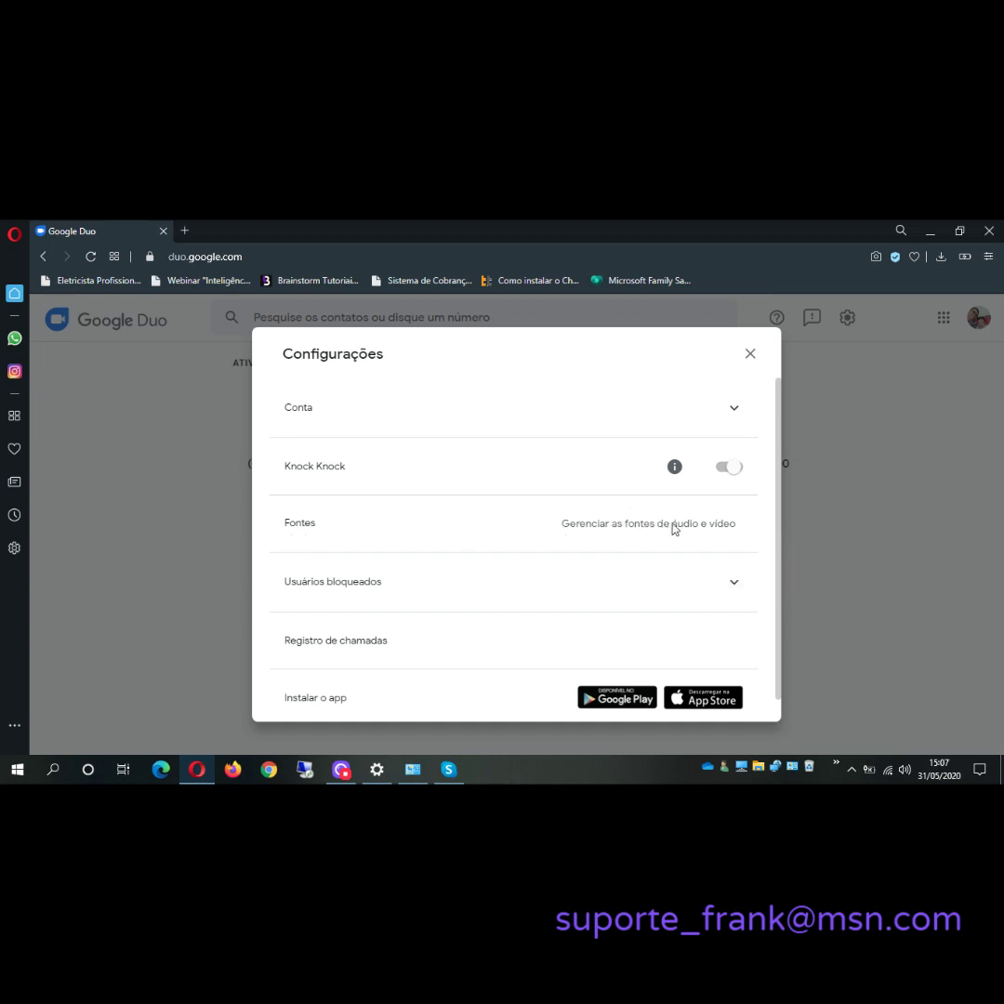
scroll(673, 530, "down", 1)
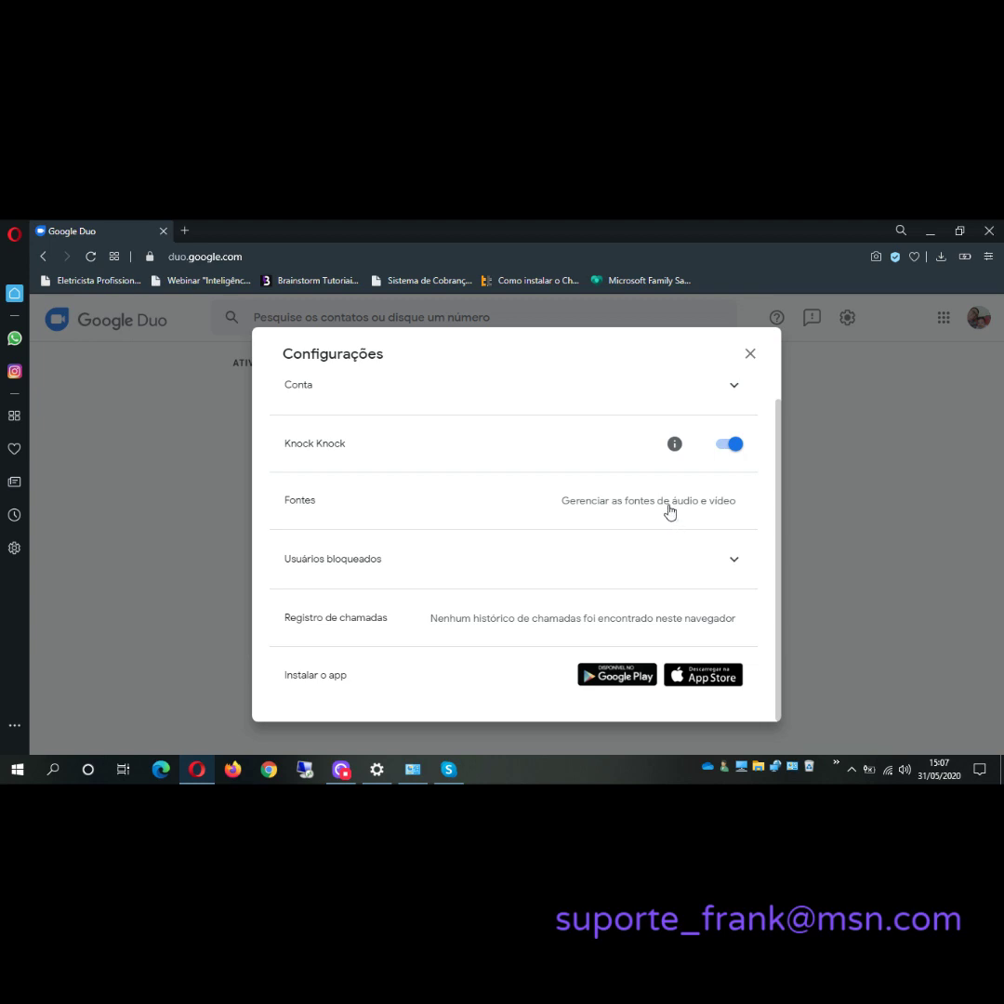
left_click(669, 507)
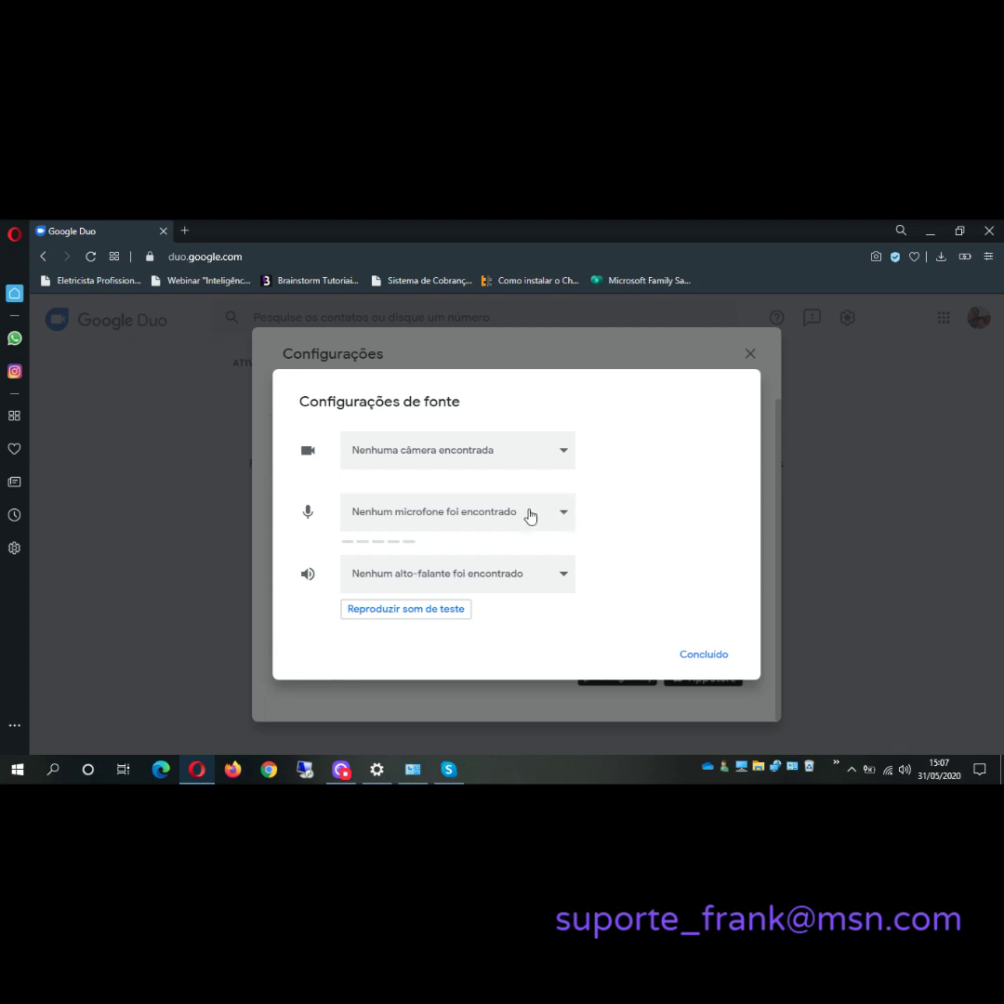
left_click(531, 517)
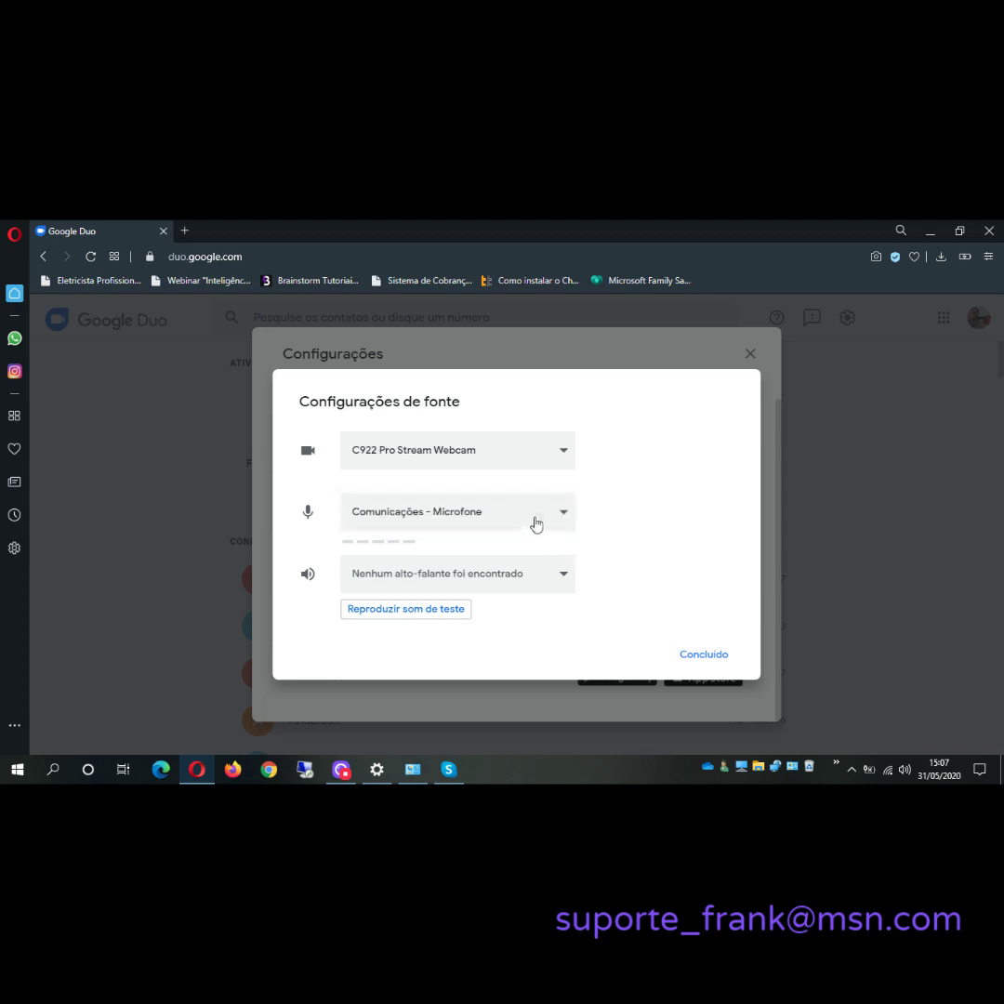
left_click(540, 520)
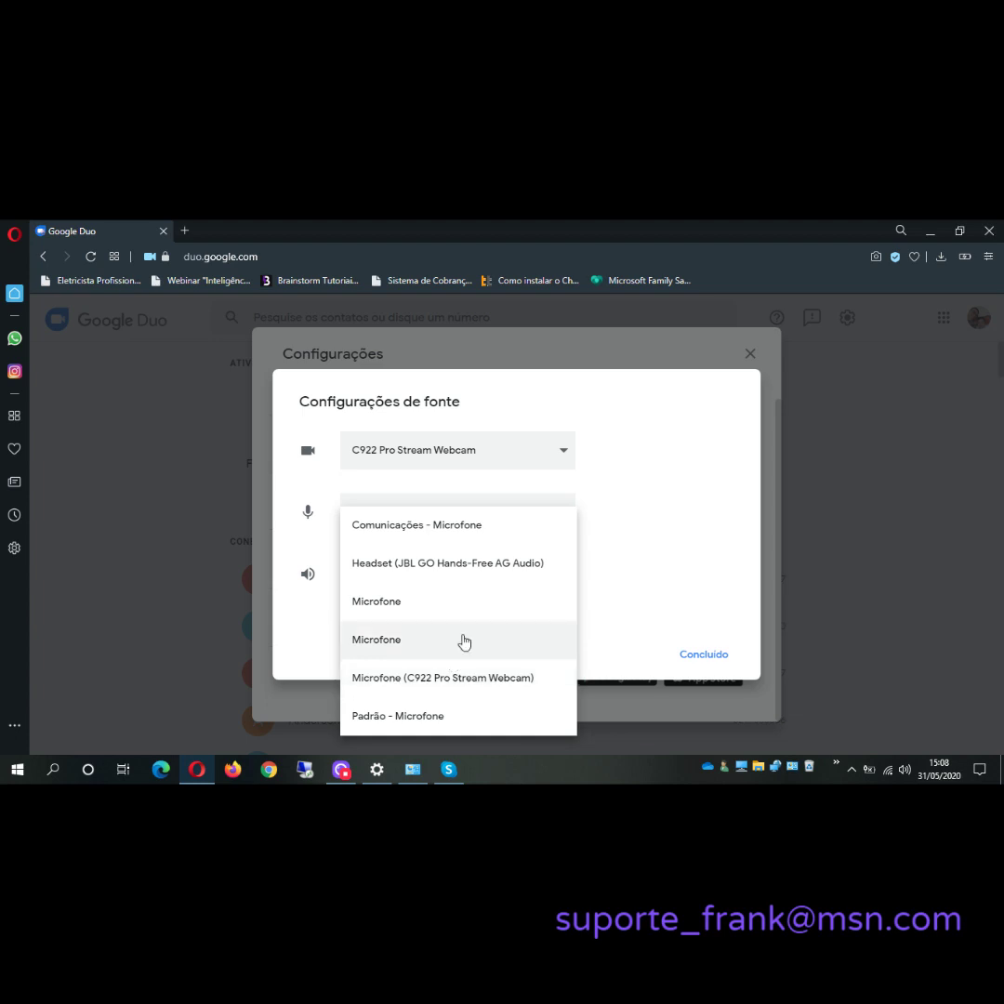
left_click(603, 481)
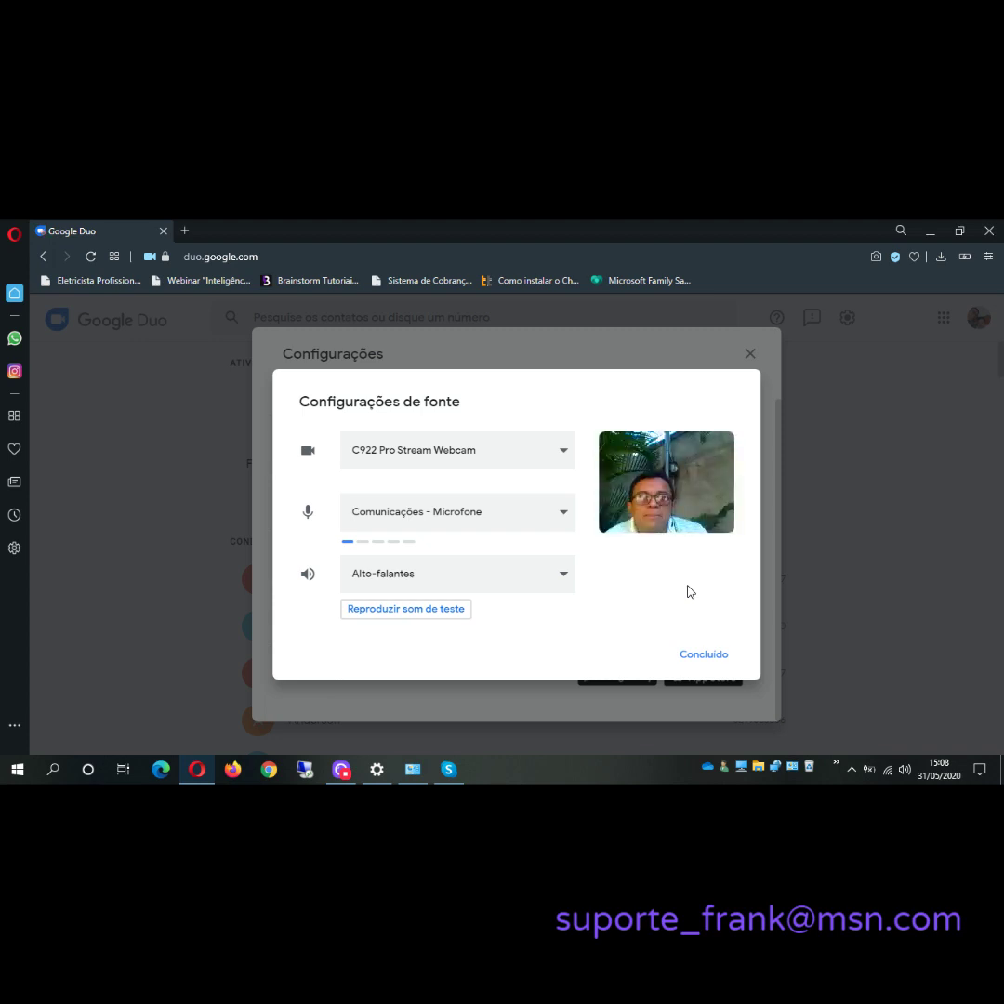
left_click(705, 655)
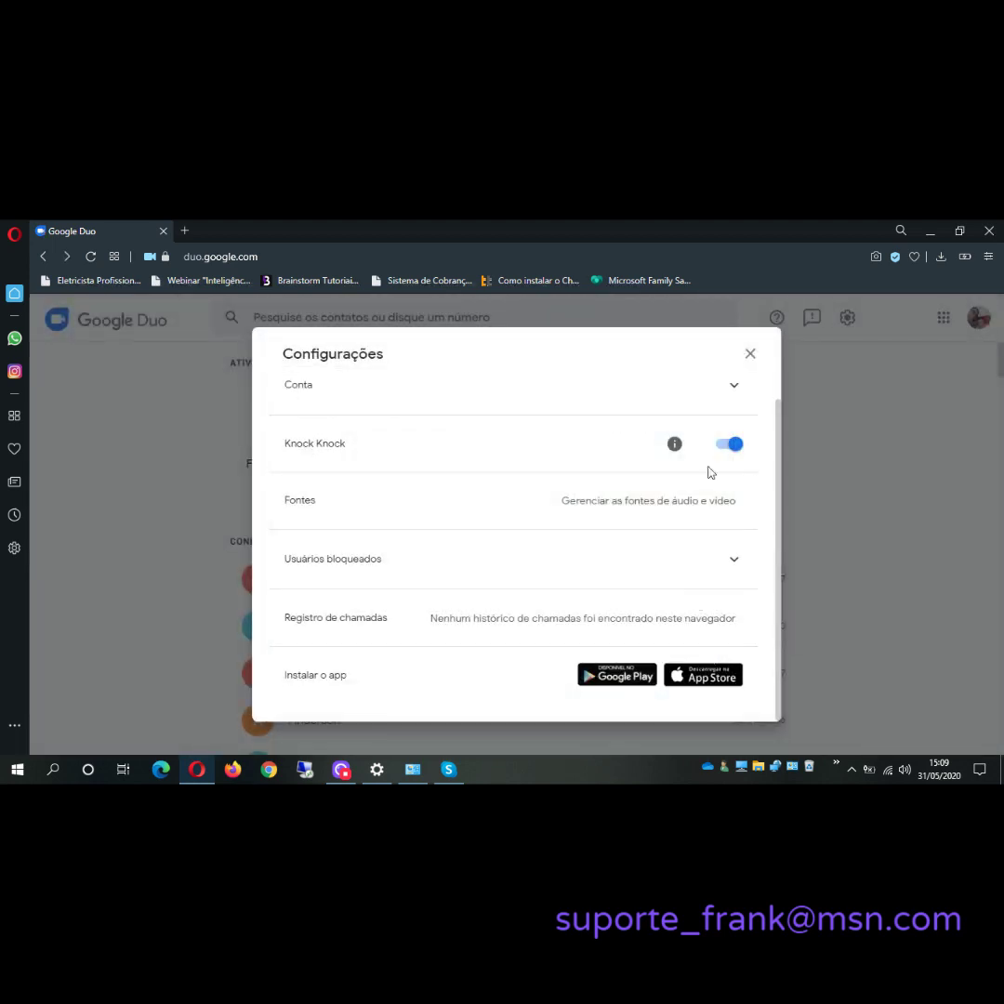